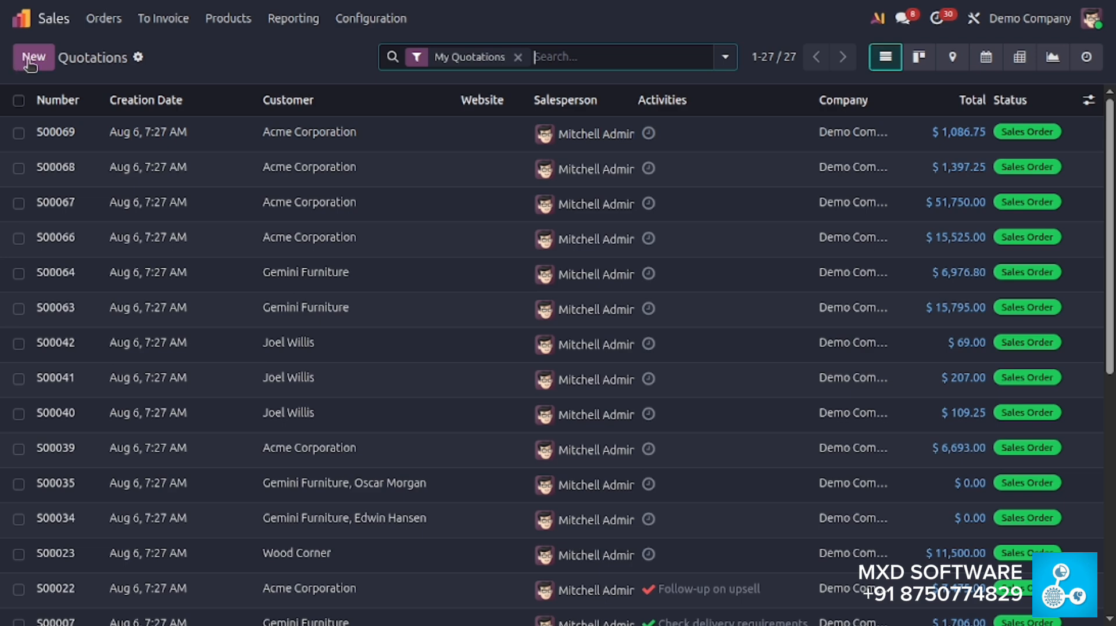
left_click(27, 61)
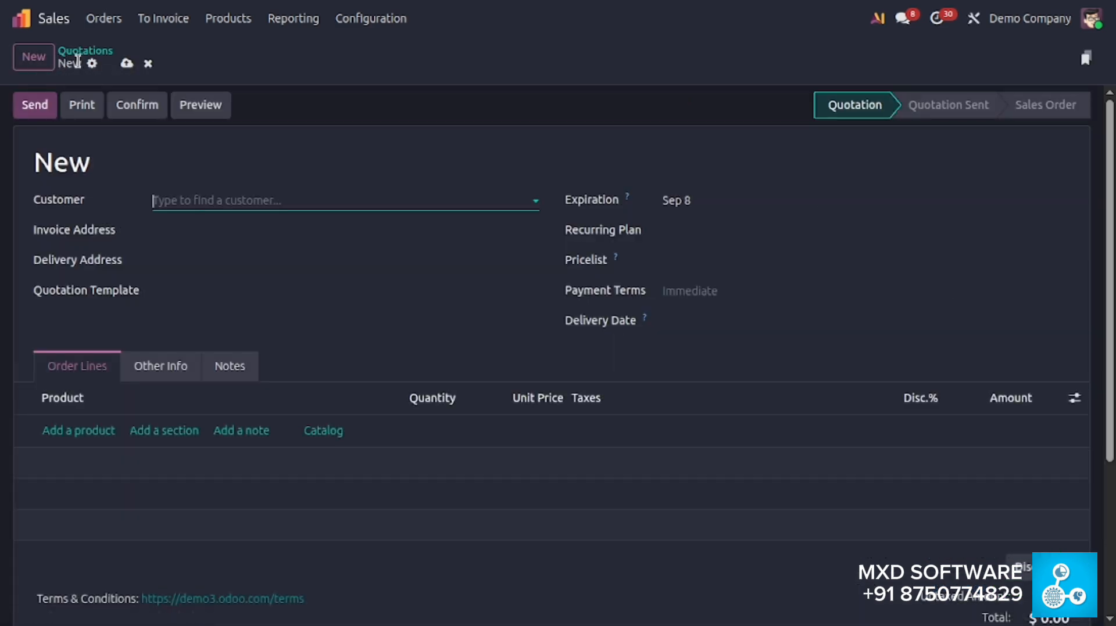
left_click(103, 18)
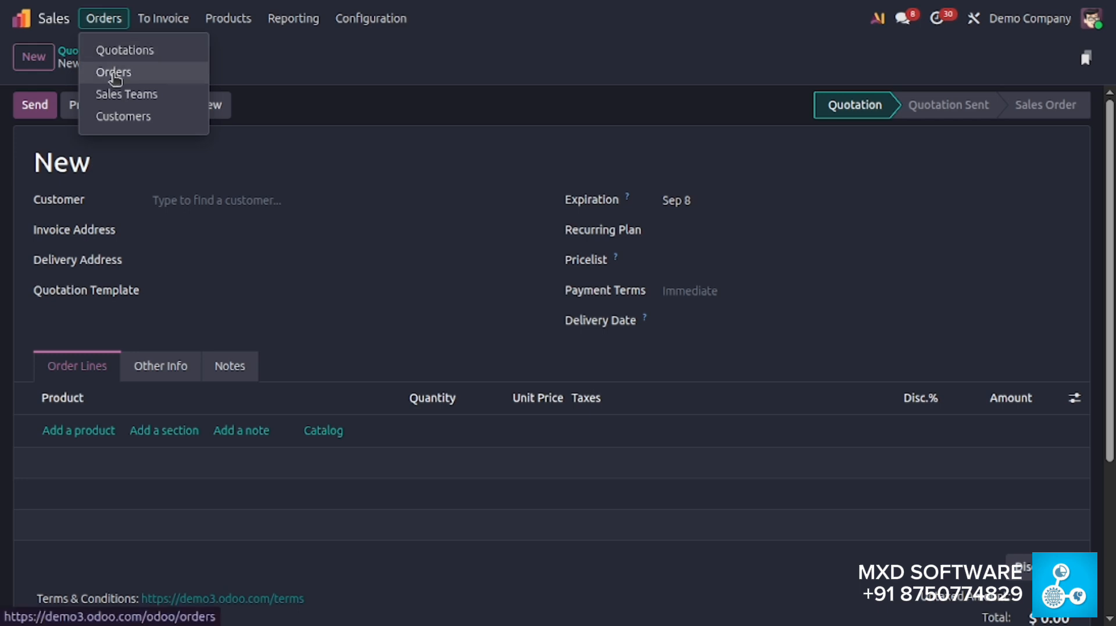
left_click(250, 79)
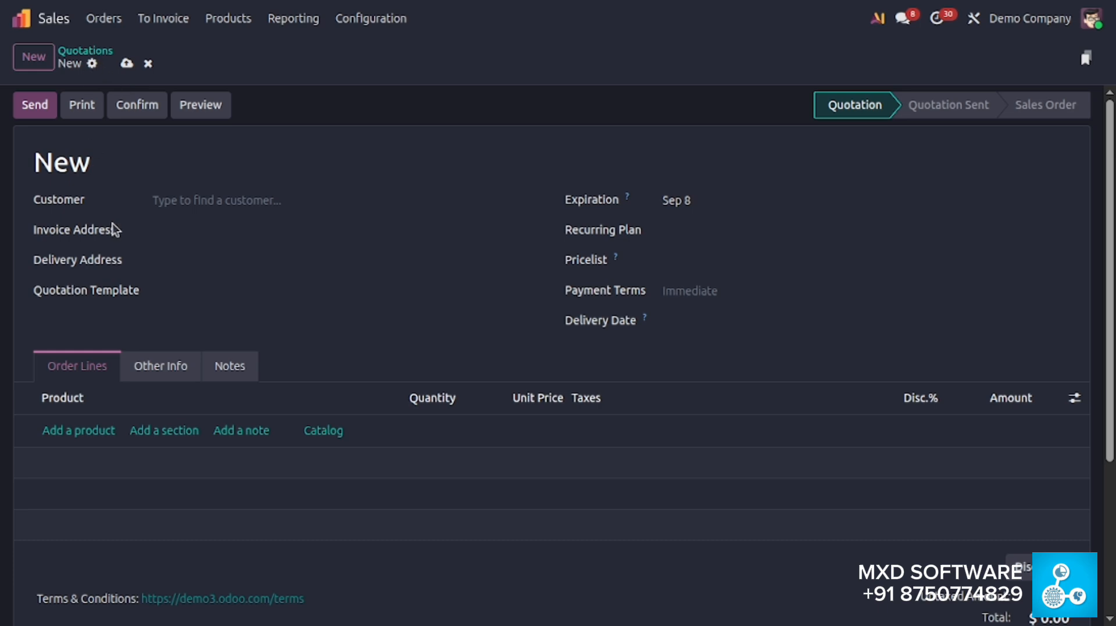
left_click(103, 19)
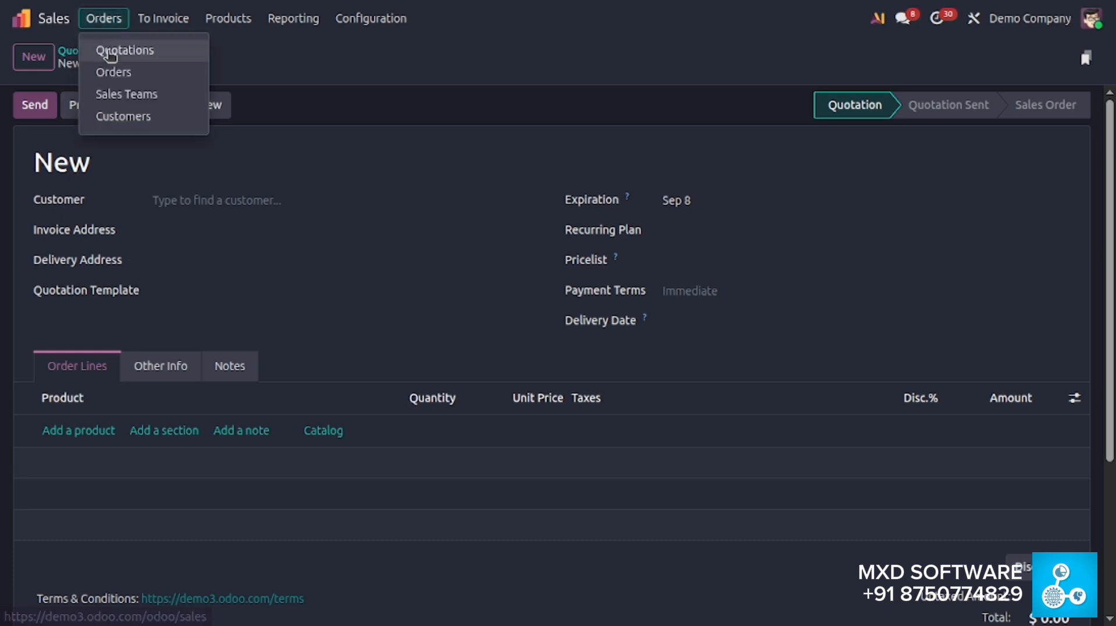
left_click(107, 50)
- View the list of sales orders and return to the list of quotations
left_click(103, 19)
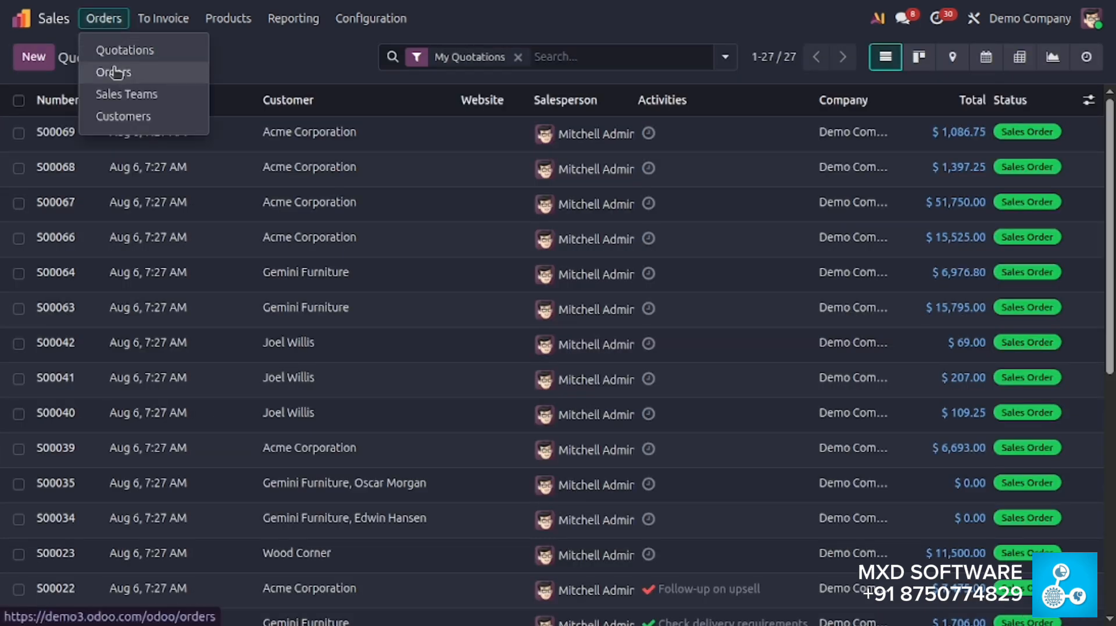
left_click(112, 68)
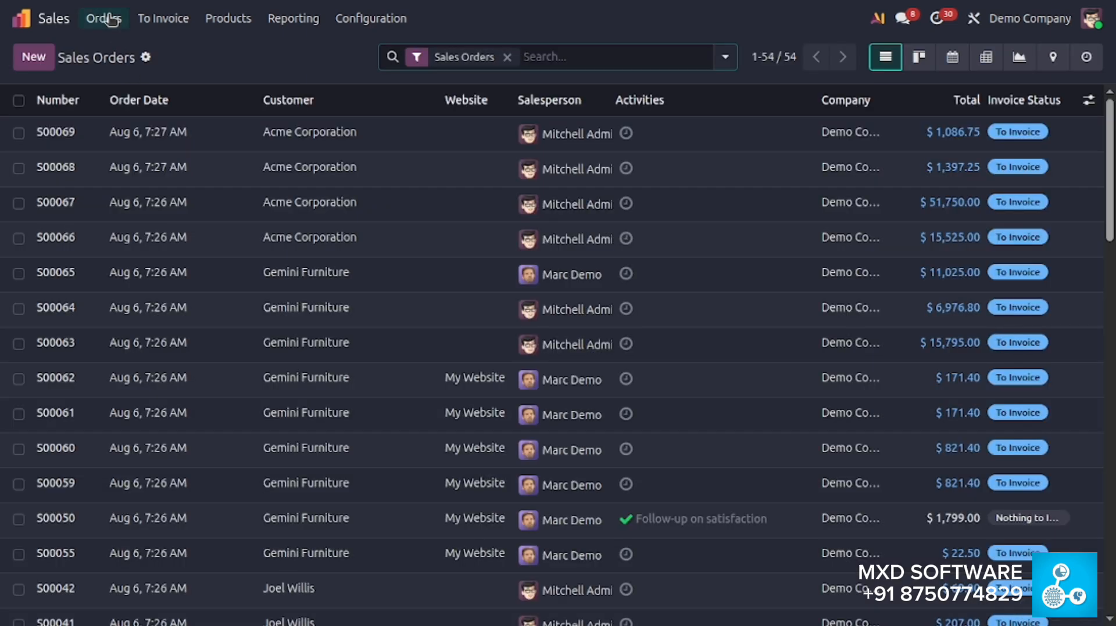
left_click(104, 19)
left_click(119, 51)
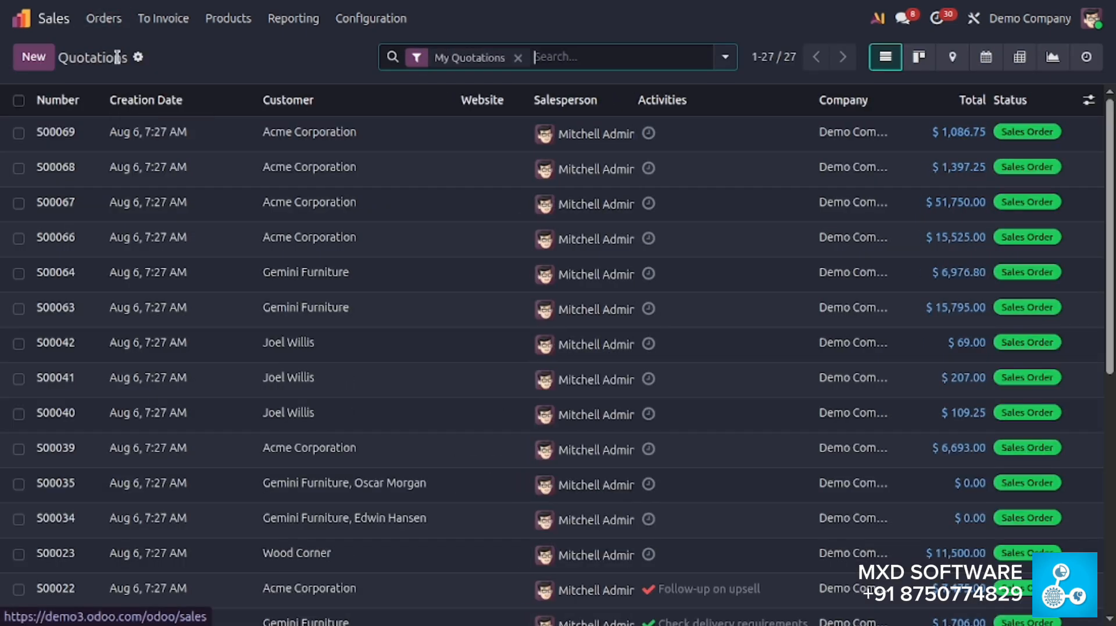
- Create a new quotation with OpenWood as the customer
left_click(34, 58)
left_click(198, 199)
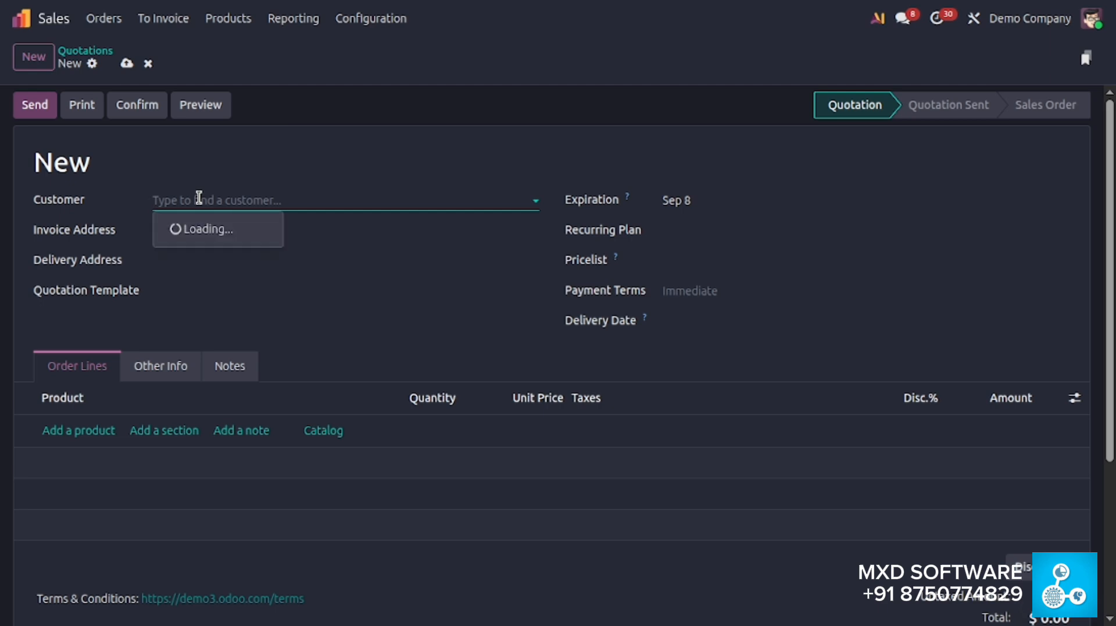
left_click(229, 251)
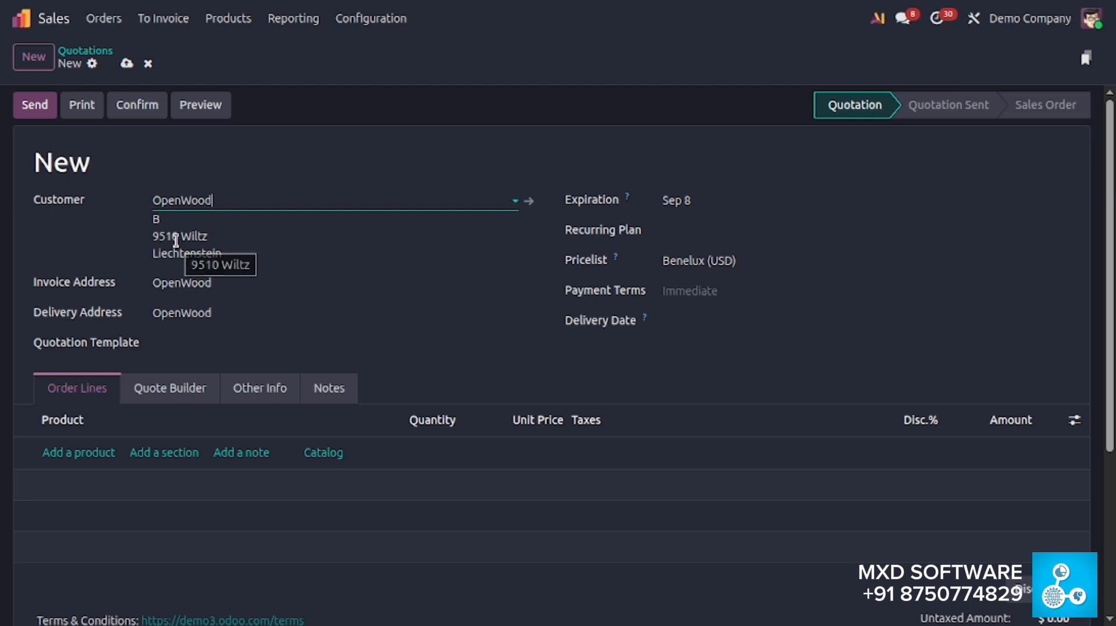
- Add the product Apple Pie as the first order line of the quotation
scroll(198, 290, "down", 2)
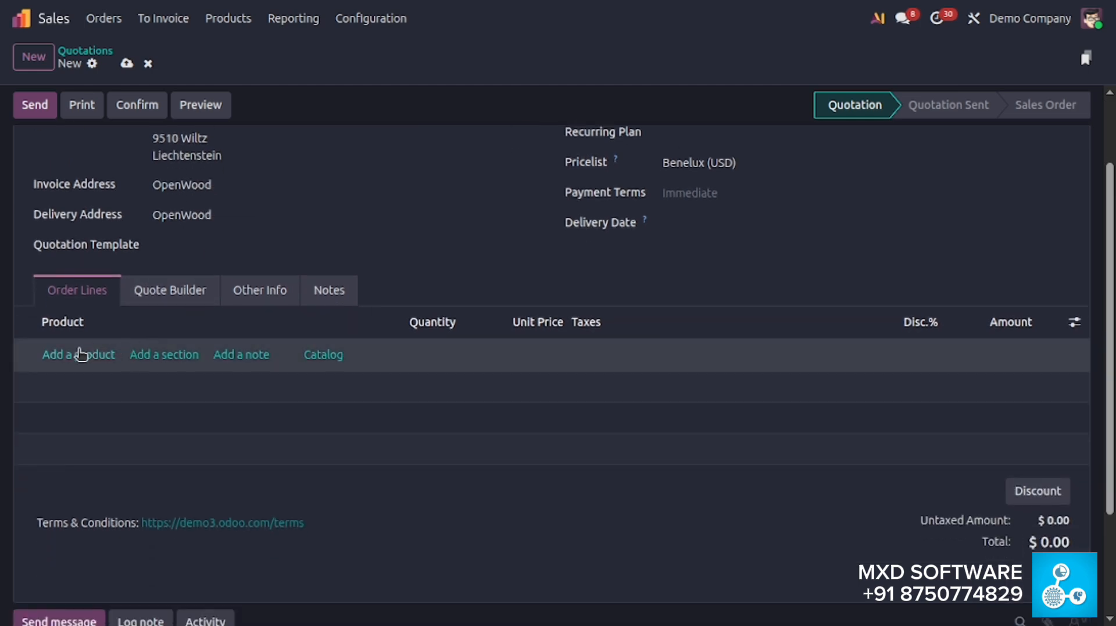
left_click(81, 354)
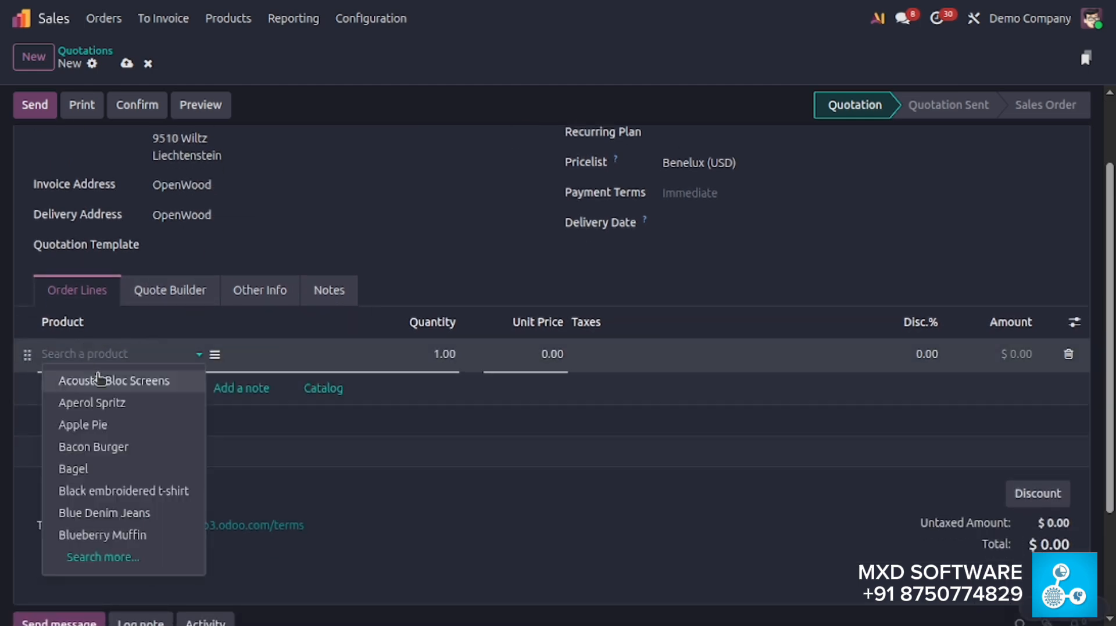
left_click(103, 425)
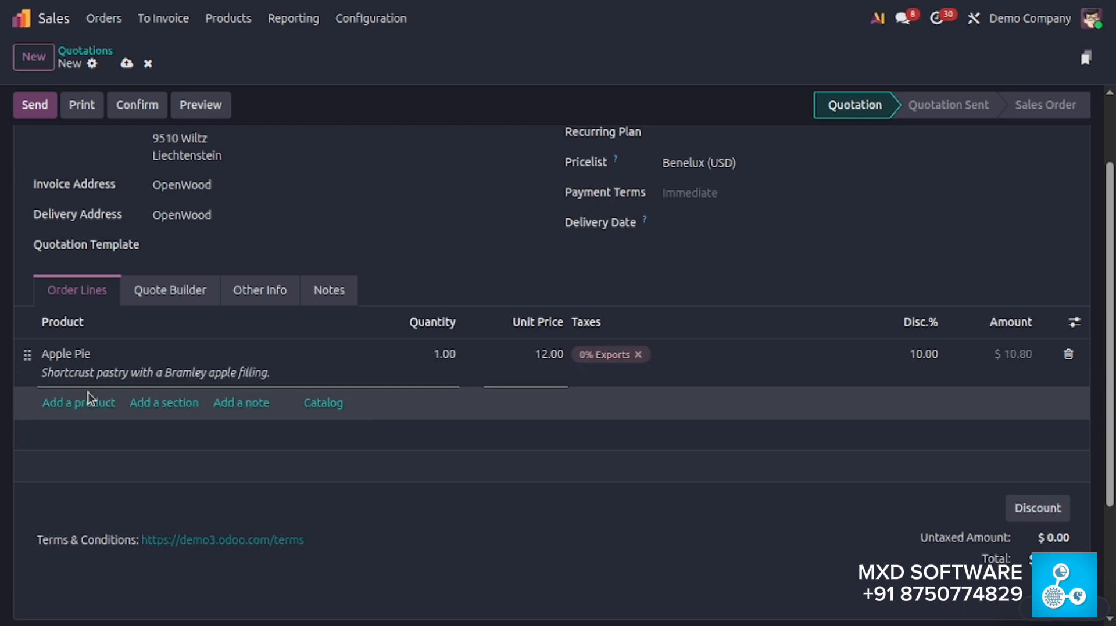
- Add the product Acoustic Bloc Screens in black as the second order line
left_click(95, 405)
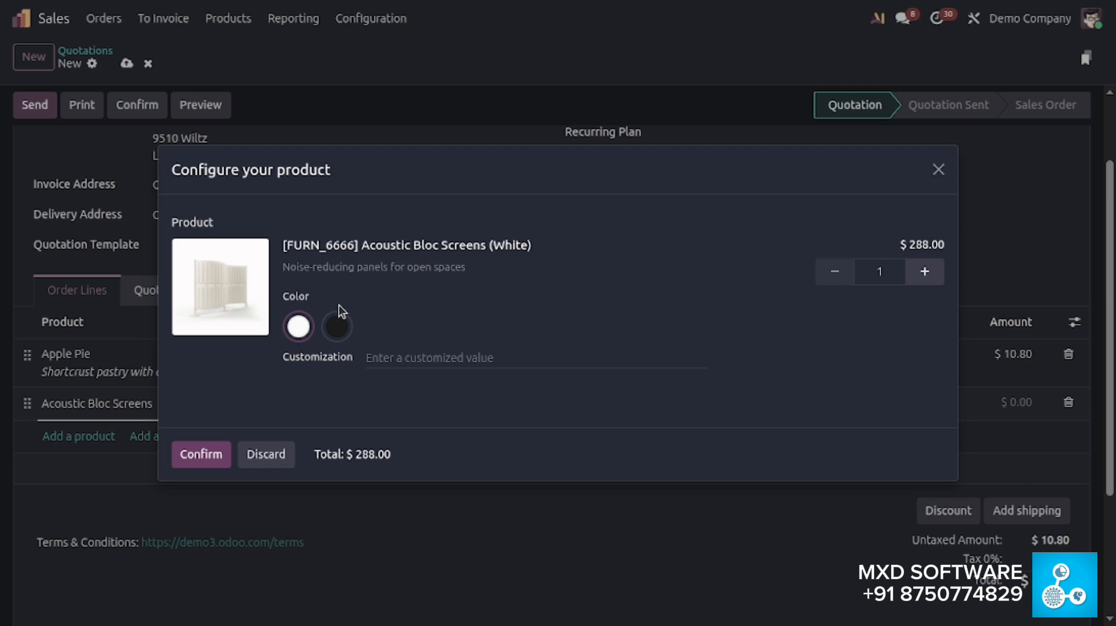
left_click(337, 326)
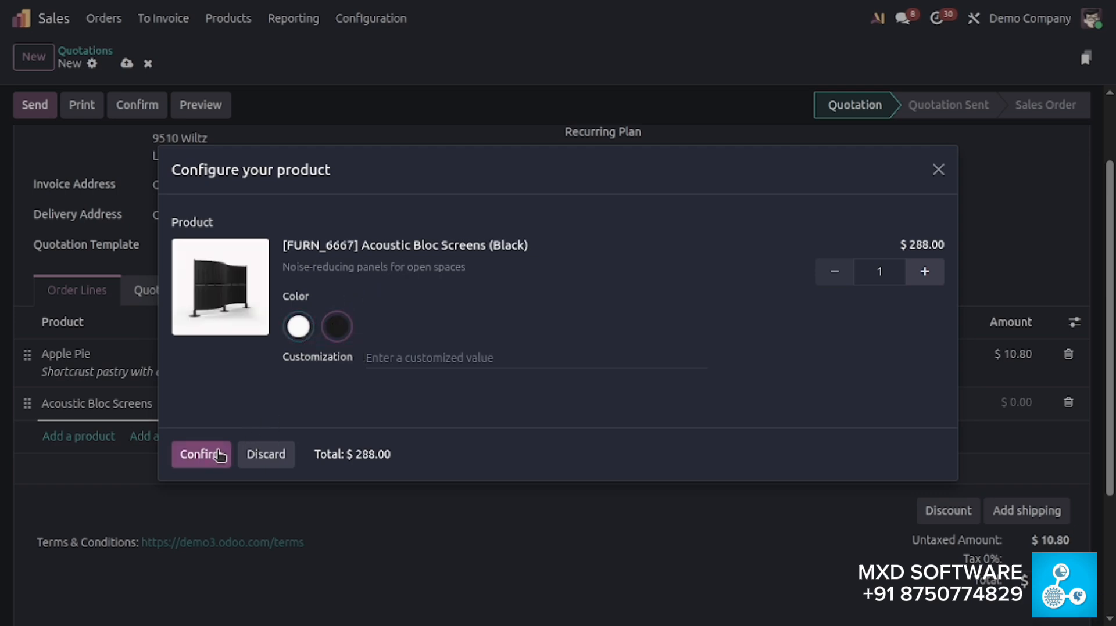
left_click(220, 455)
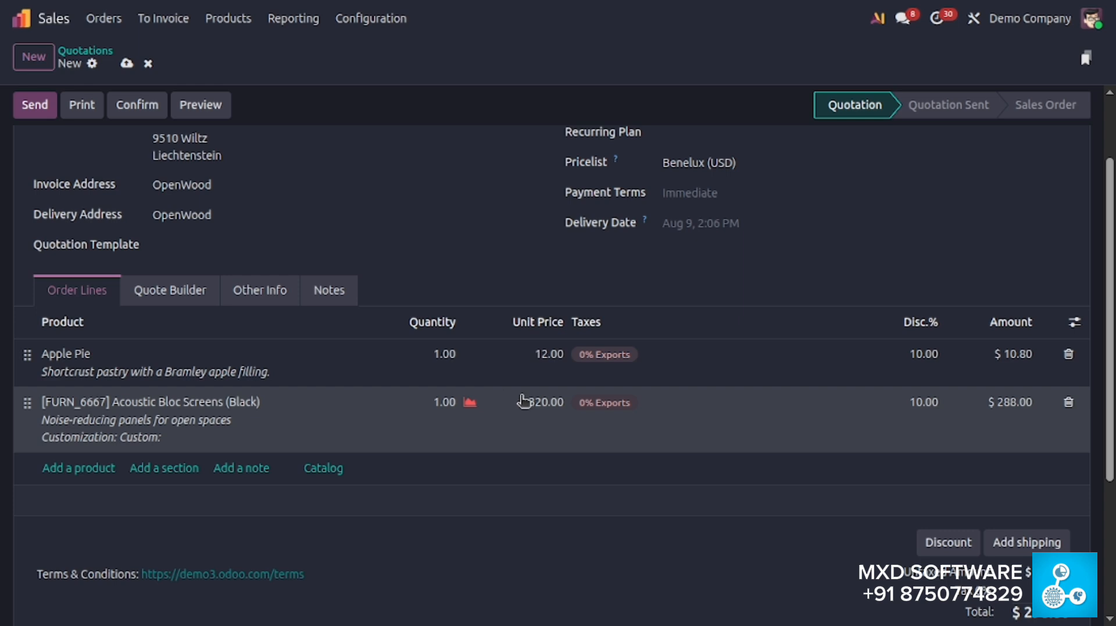
- Reconfigure the Acoustic Bloc Screens order line to use the white color
left_click(114, 402)
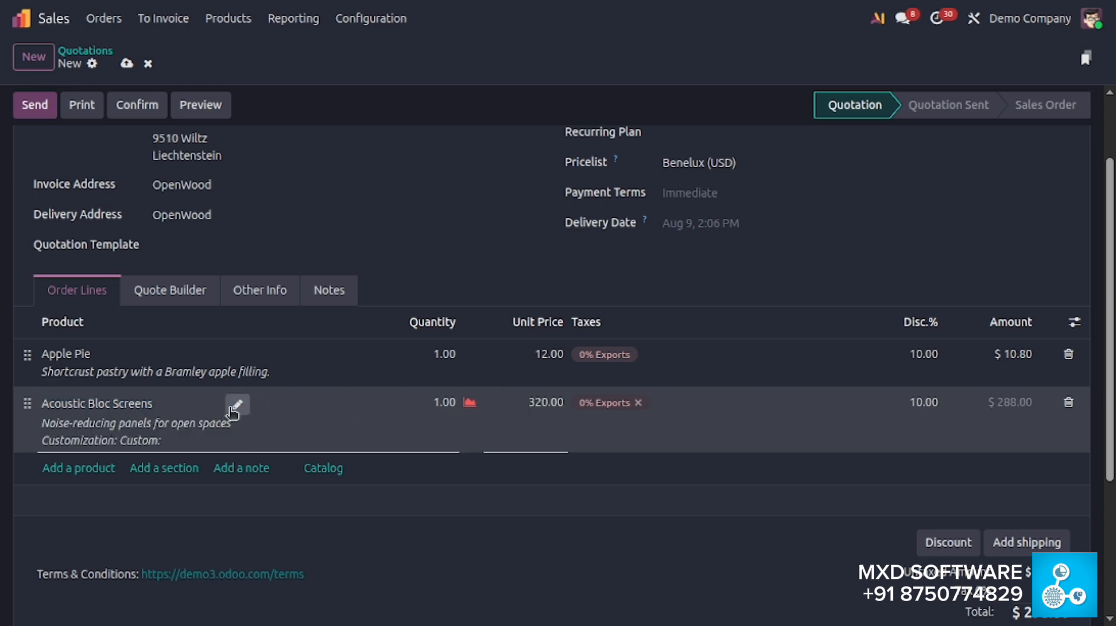
left_click(237, 404)
left_click(299, 329)
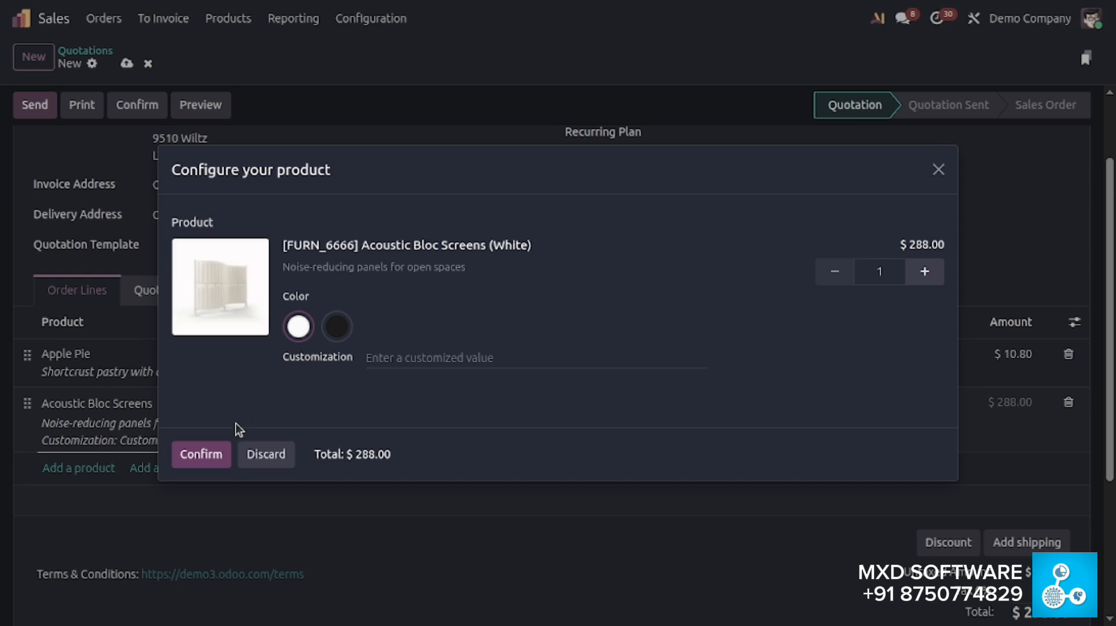
left_click(203, 453)
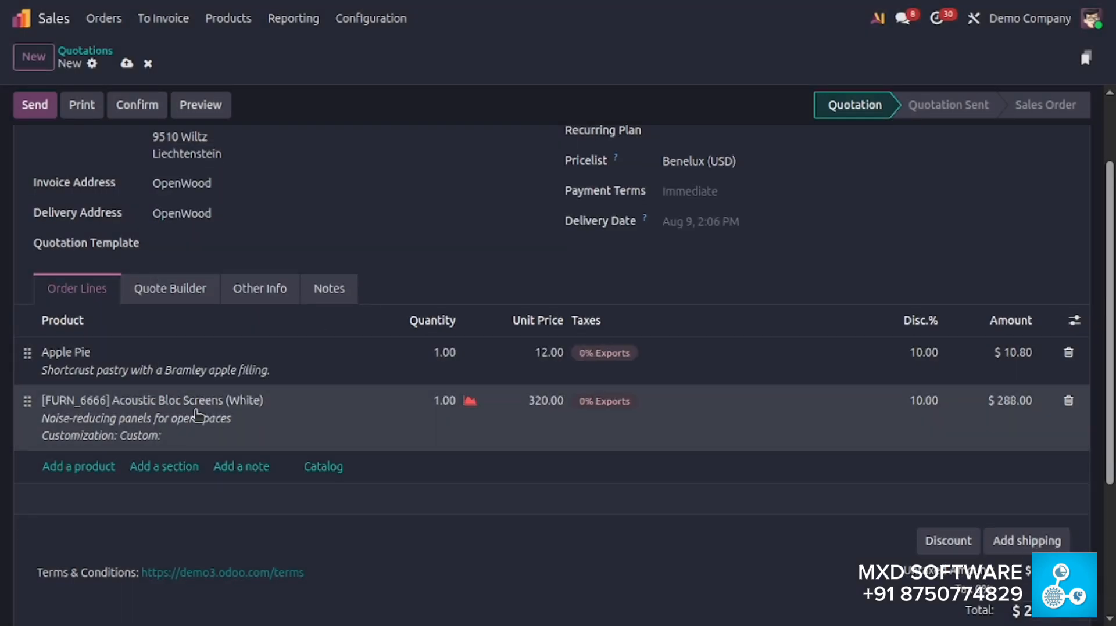
- Delete the Acoustic Bloc Screens line from the quotation's order lines
scroll(197, 416, "down", 2)
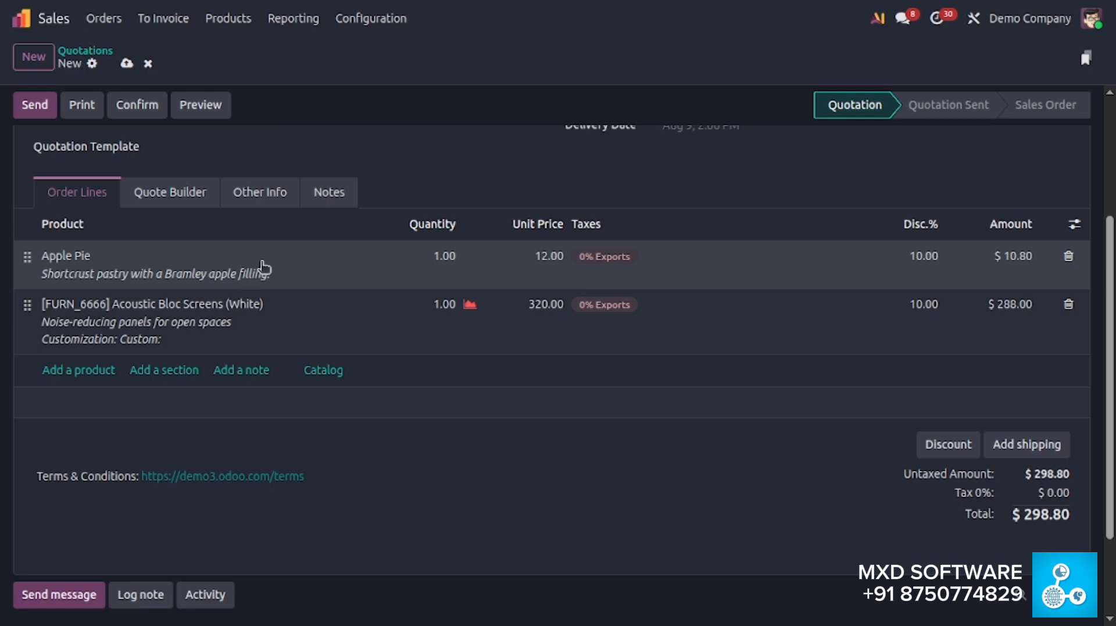
scroll(264, 269, "up", 2)
scroll(281, 264, "up", 2)
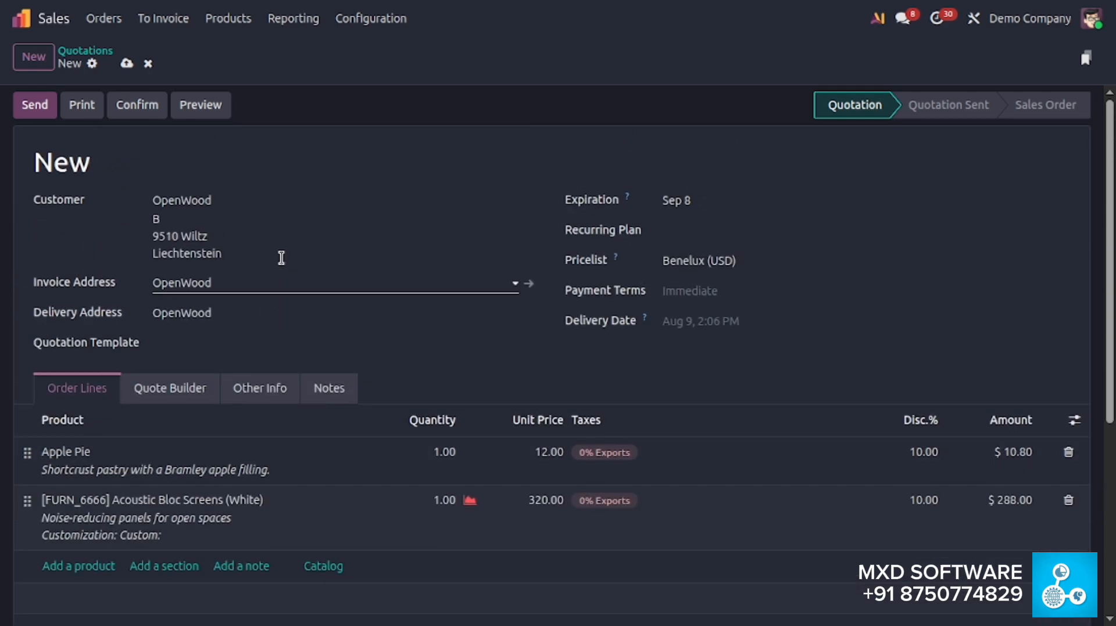
scroll(191, 262, "down", 4)
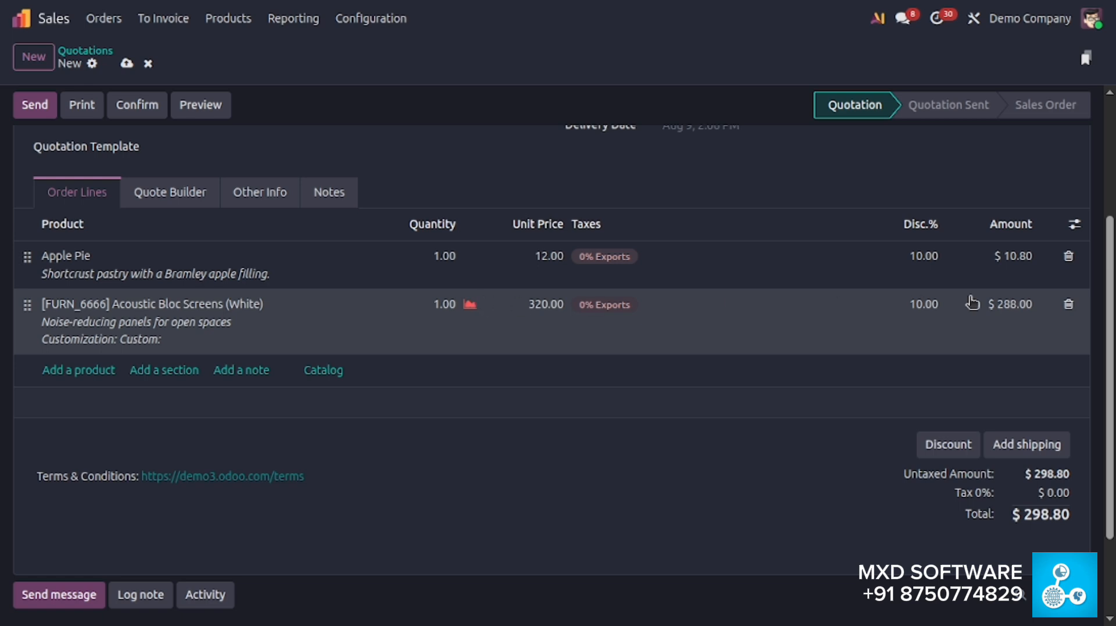
left_click(1068, 306)
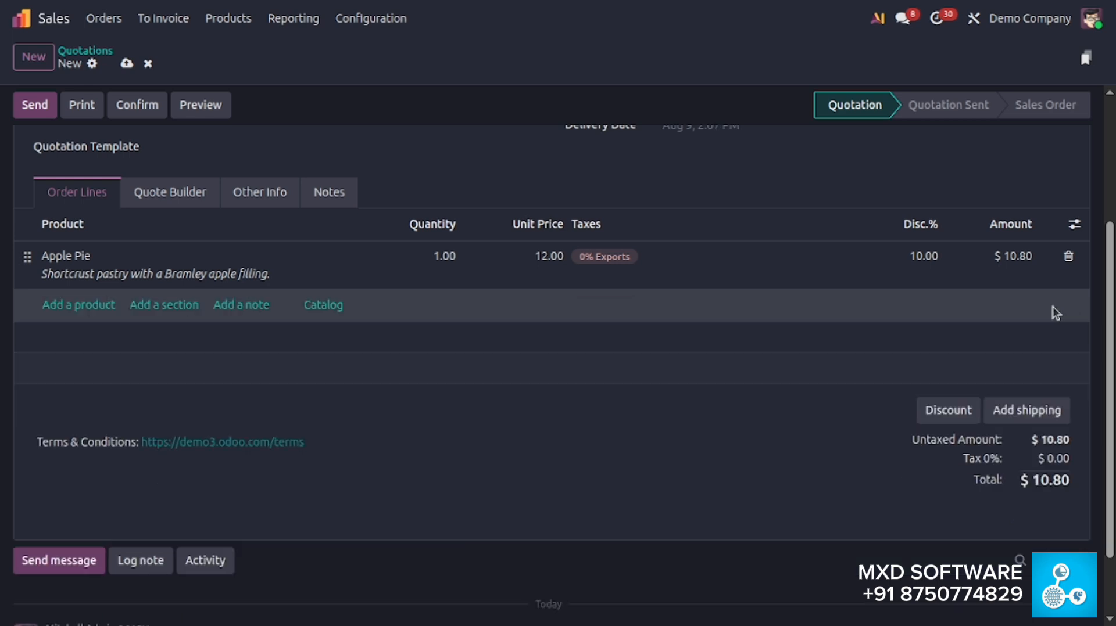
- Save the quotation and start sending it, keeping the Light document layout, Lato text and US Letter paper format
scroll(817, 317, "up", 2)
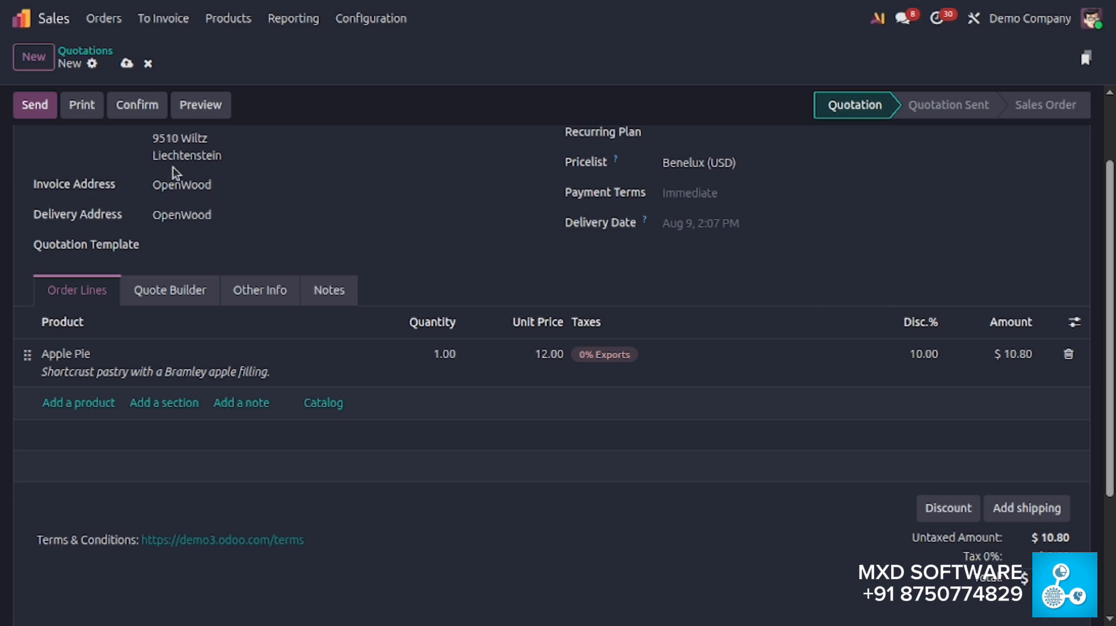
left_click(127, 63)
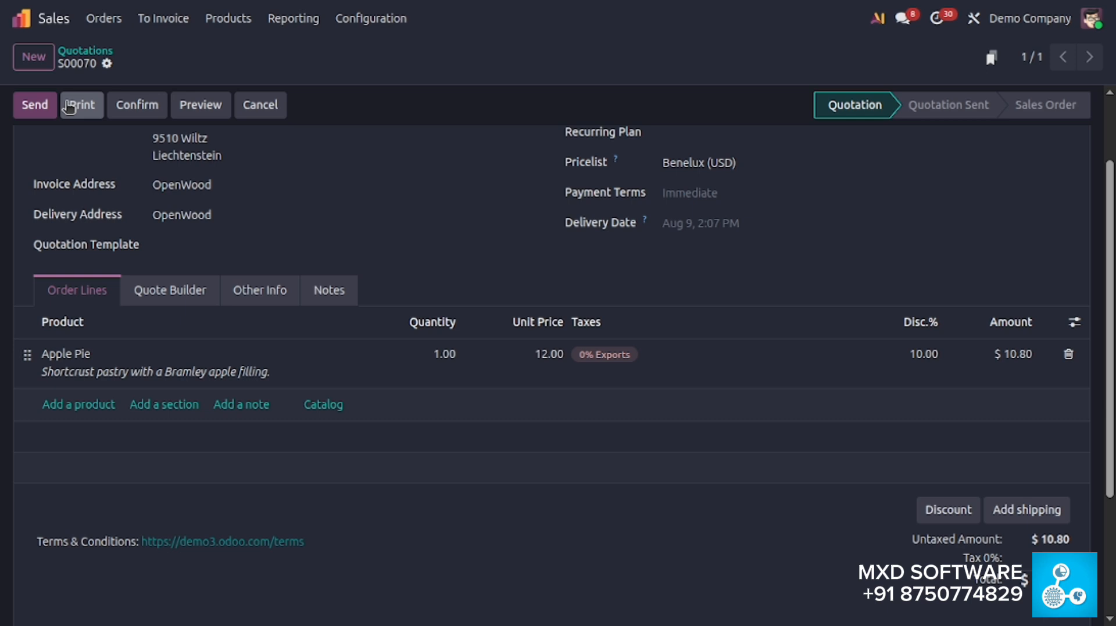
left_click(33, 110)
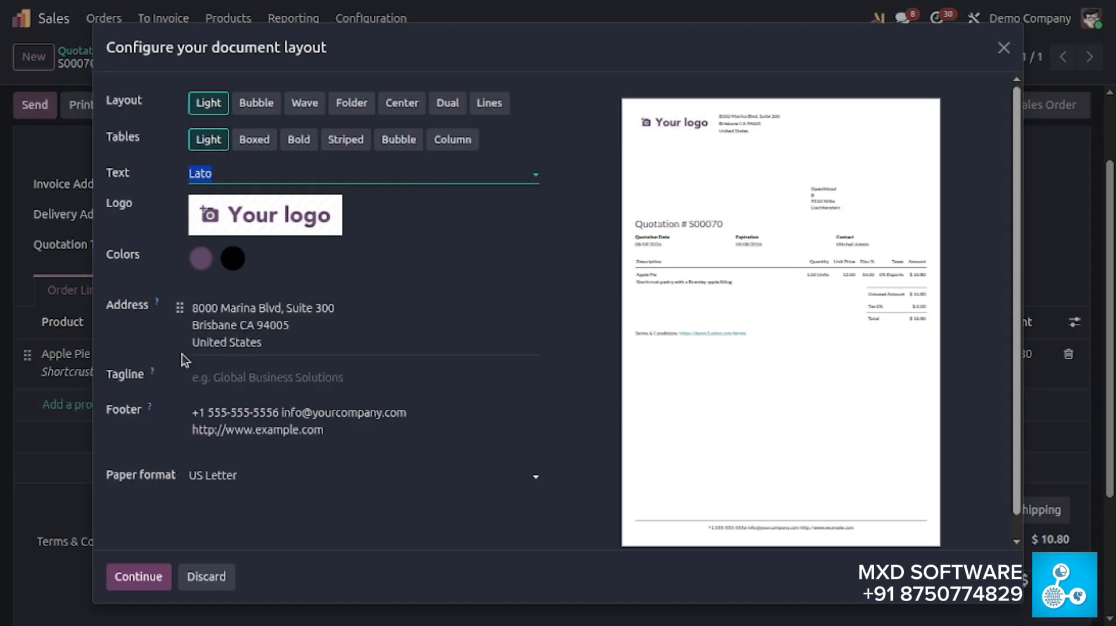
left_click(153, 577)
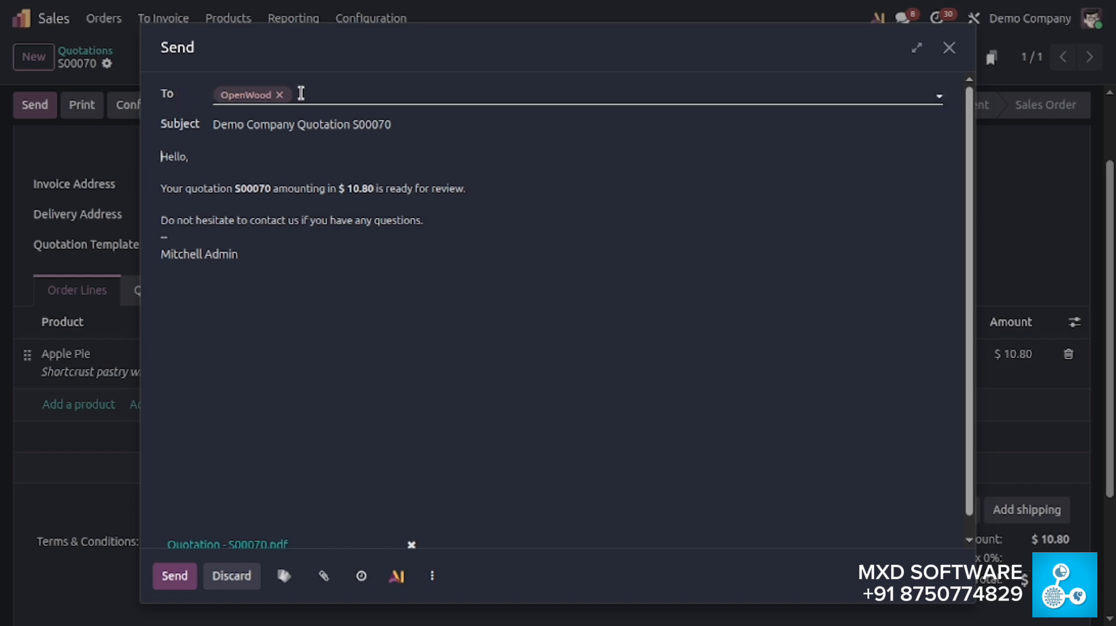
- Review the prepared message and e-mail the quotation with its PDF attachment to OpenWood
left_click_drag(162, 156, 264, 269)
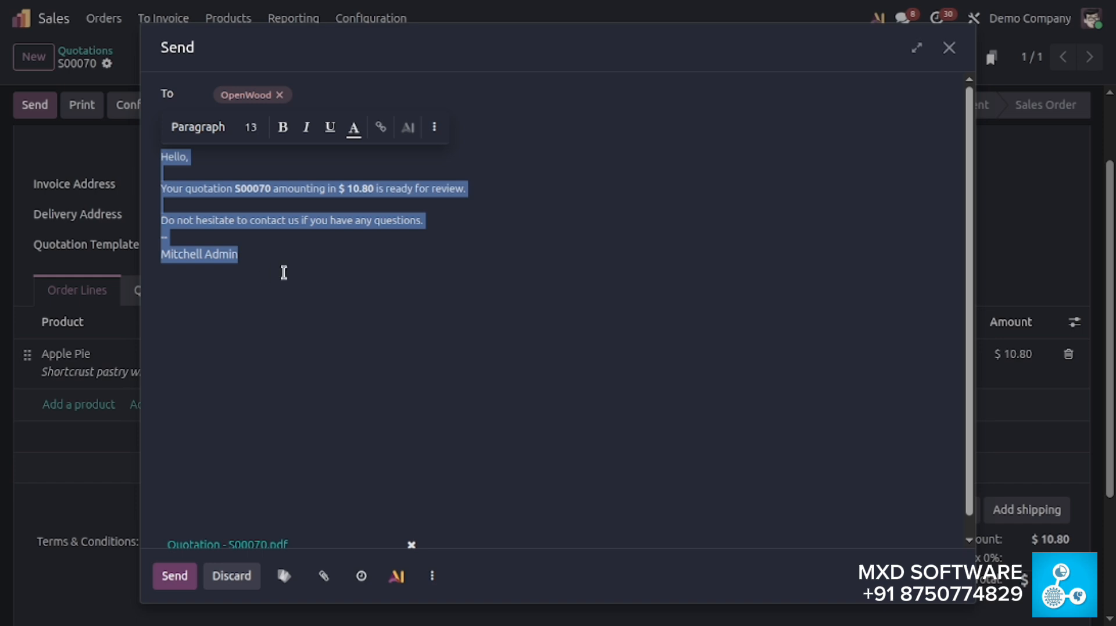
scroll(360, 418, "down", 1)
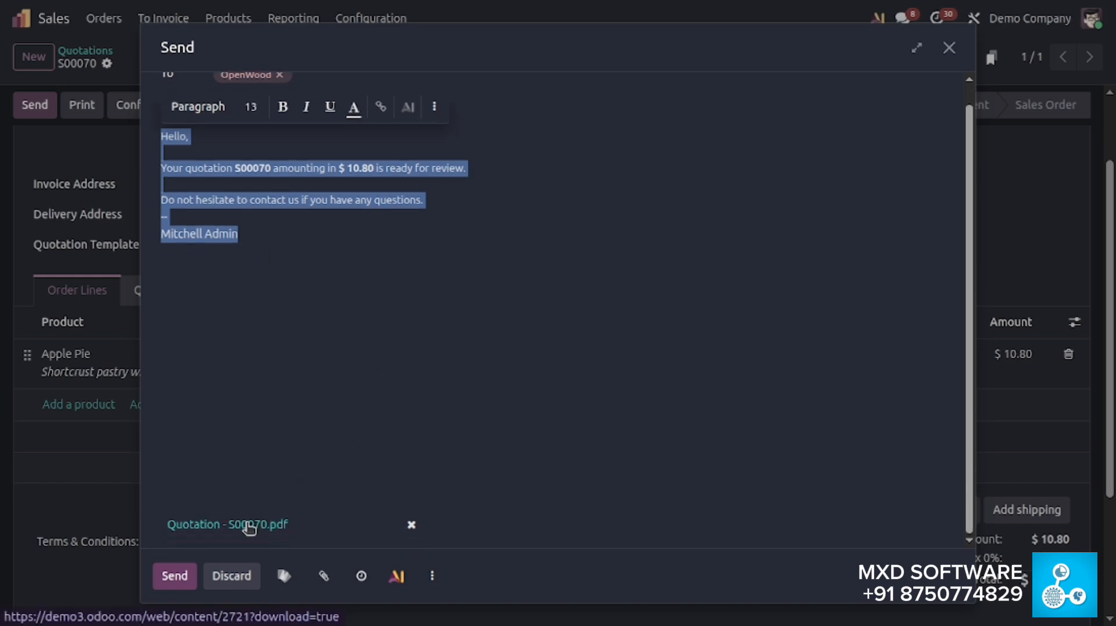
left_click(174, 577)
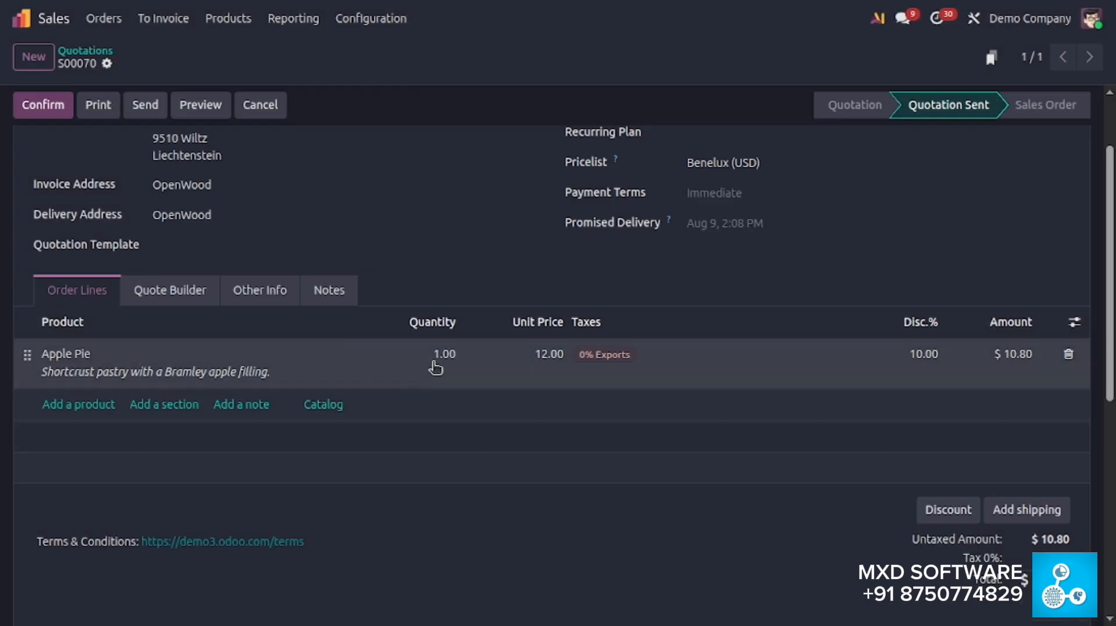
- Return to the list of quotations from the sent quotation
scroll(434, 366, "up", 2)
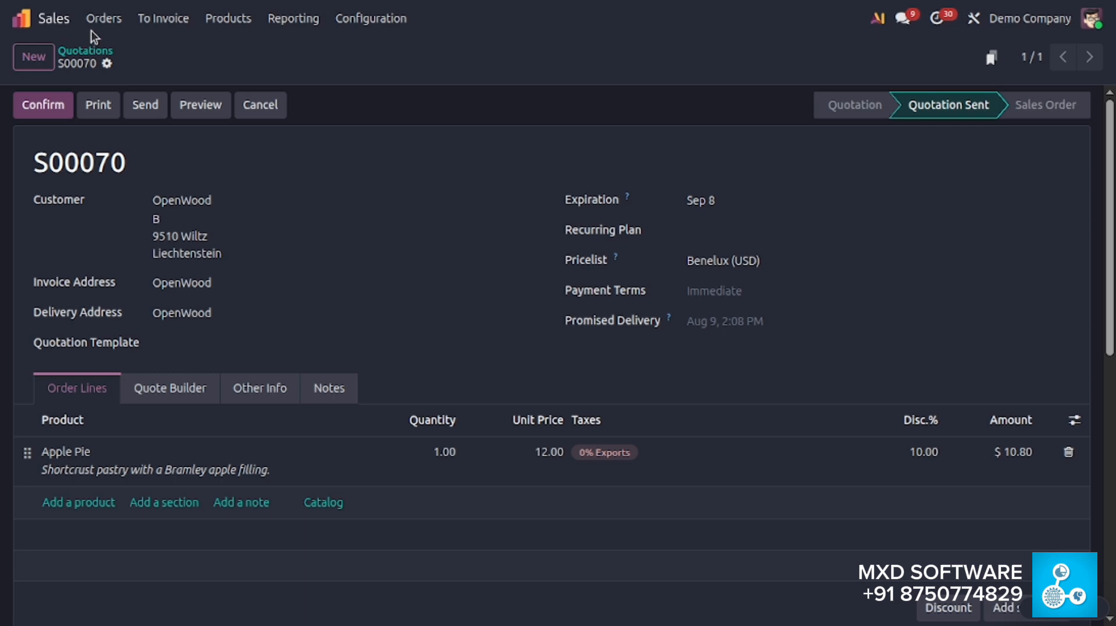
left_click(104, 19)
left_click(108, 47)
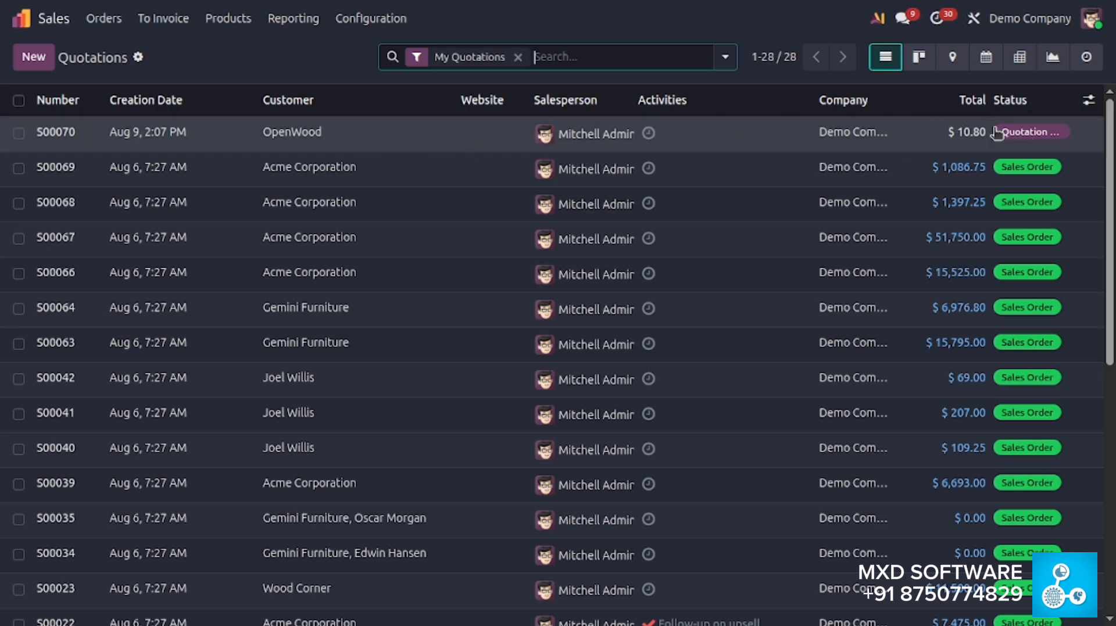
- Examine the optional columns available for the quotations list and close the selection without changes
left_click(1089, 103)
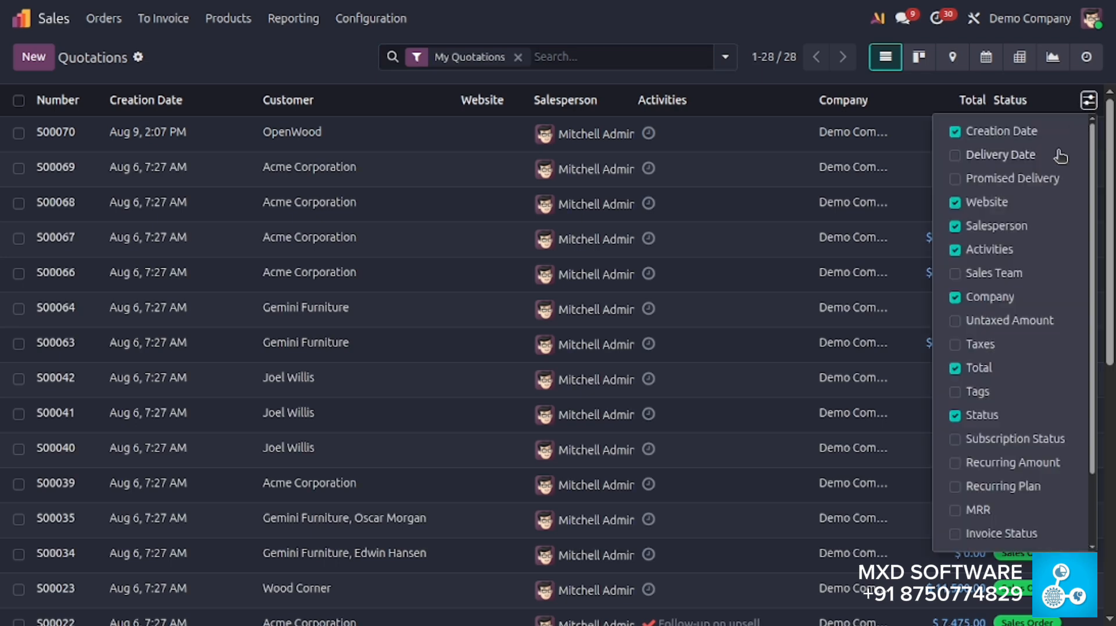
scroll(1060, 157, "down", 3)
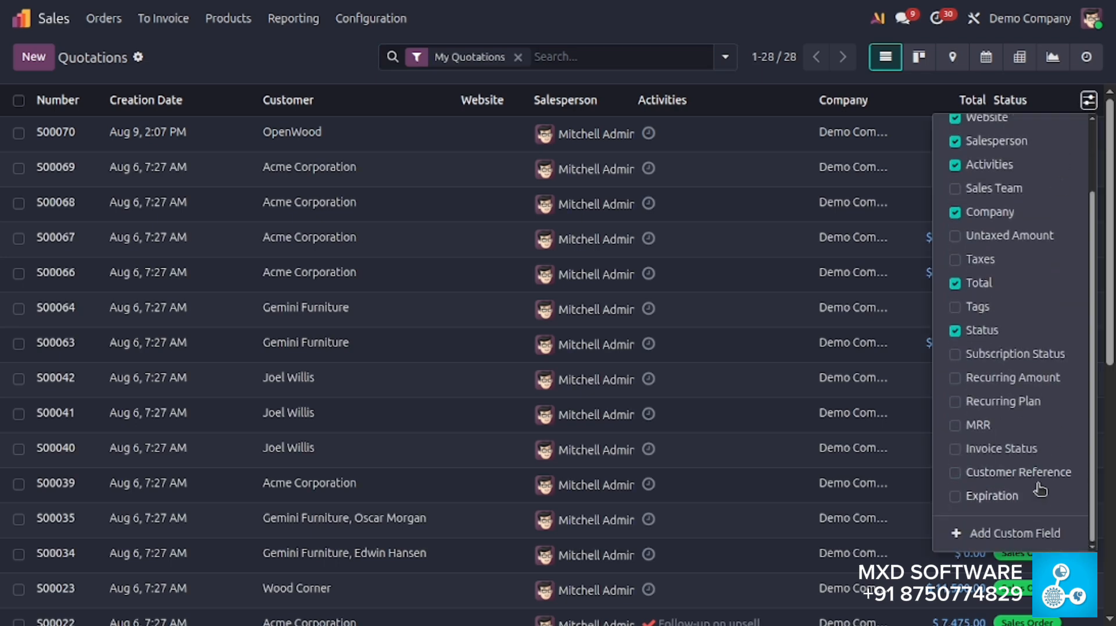
scroll(1038, 488, "up", 3)
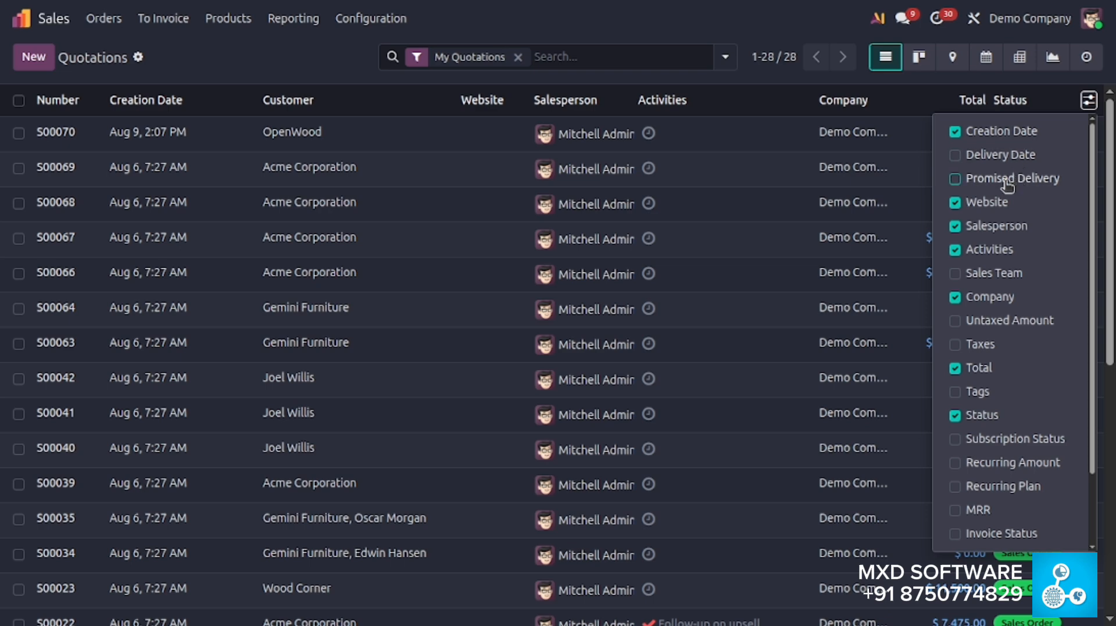
left_click(810, 80)
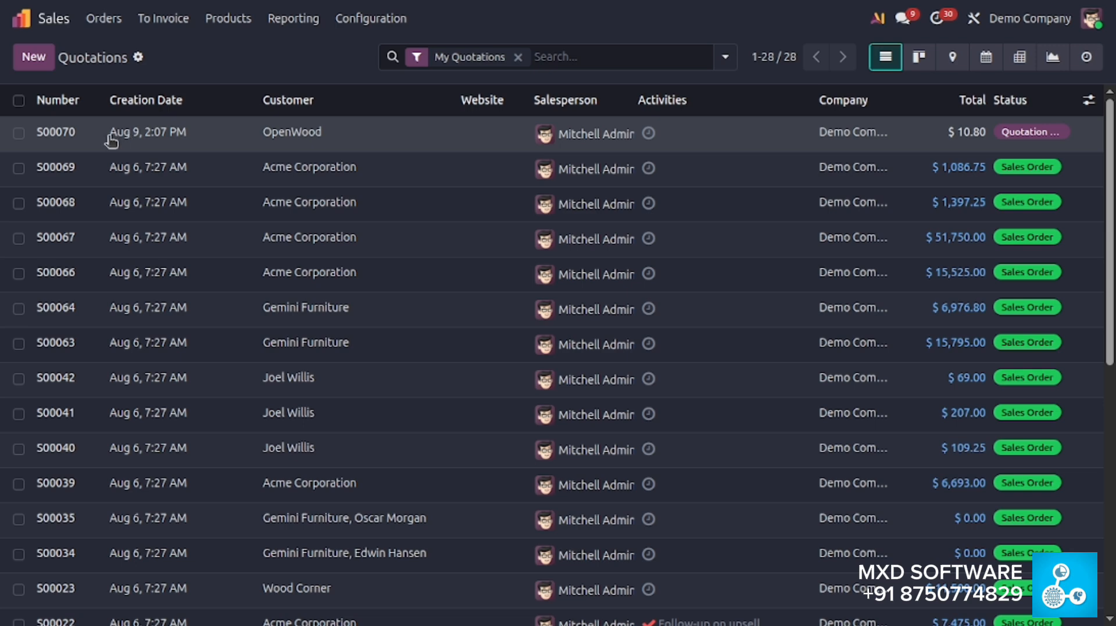
- Review OpenWood's sent quotation and check the sales orders list before confirming it
left_click(76, 143)
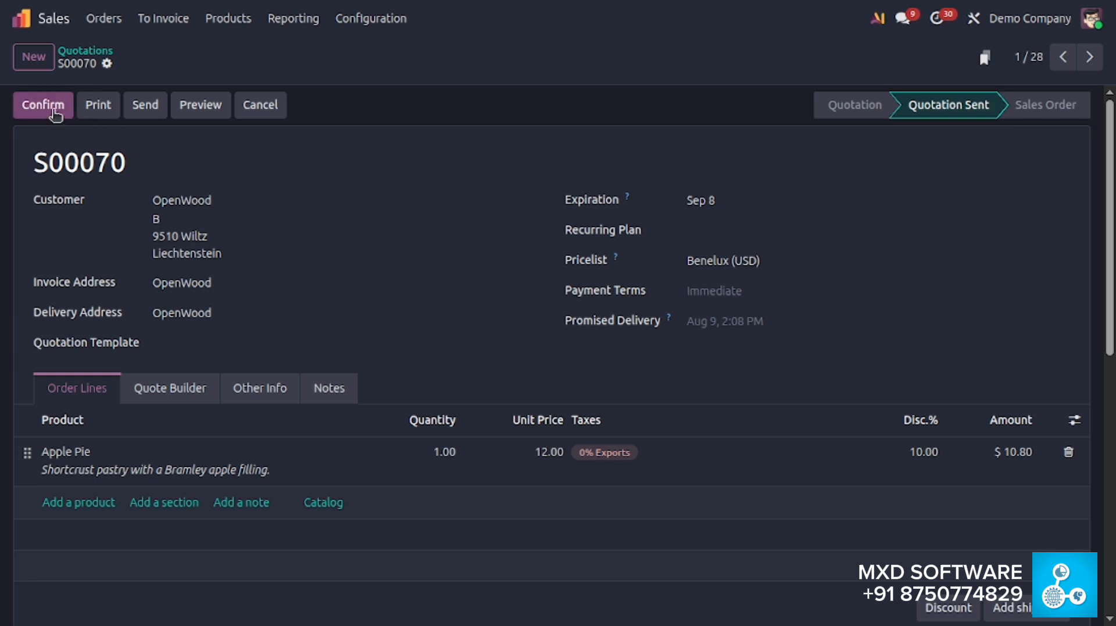
double_click(77, 61)
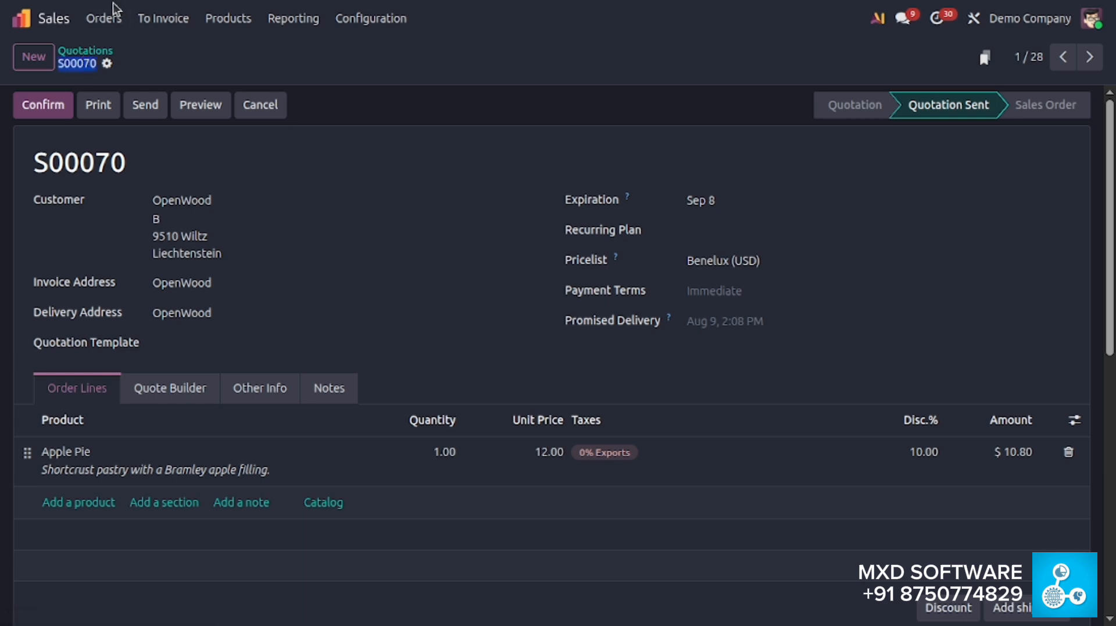
left_click(104, 18)
left_click(121, 75)
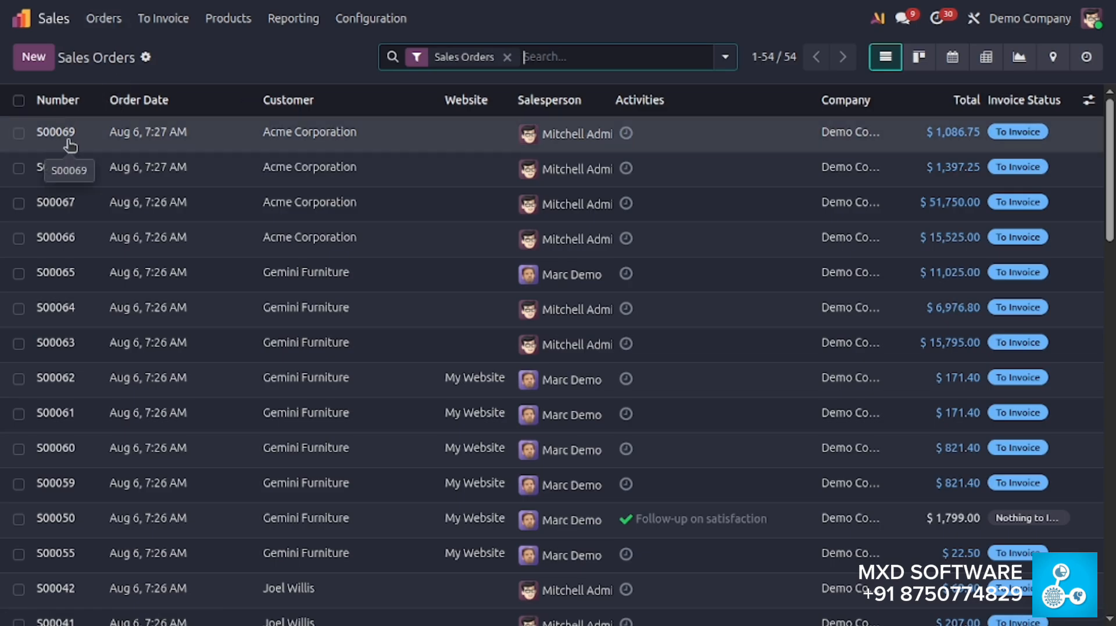
- Reopen OpenWood's quotation from the quotations list and confirm it as a sales order
left_click(103, 18)
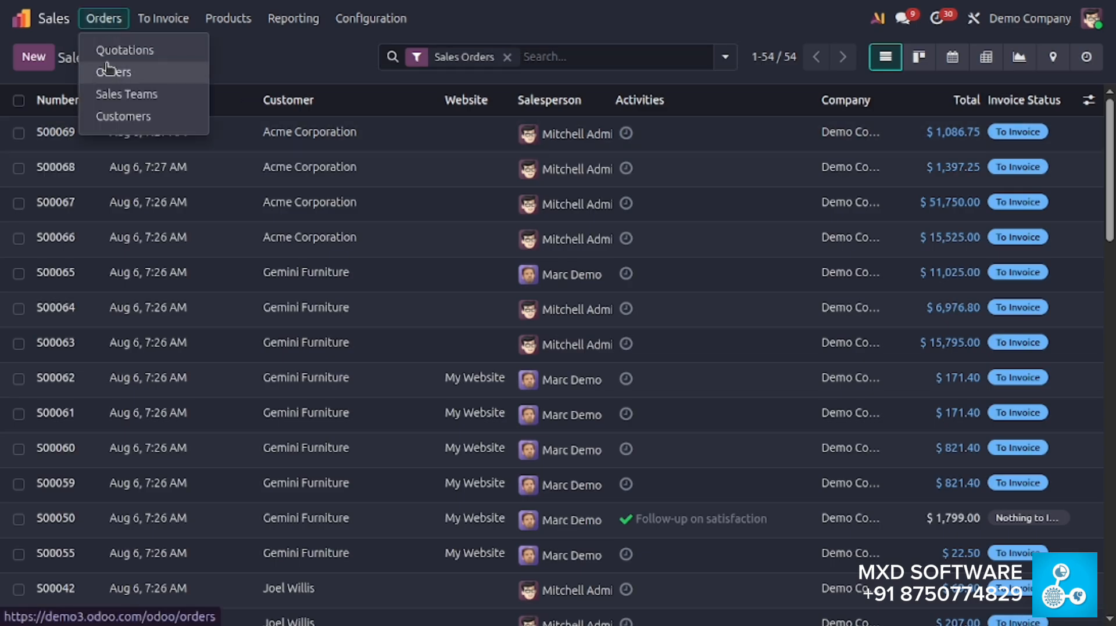
left_click(110, 48)
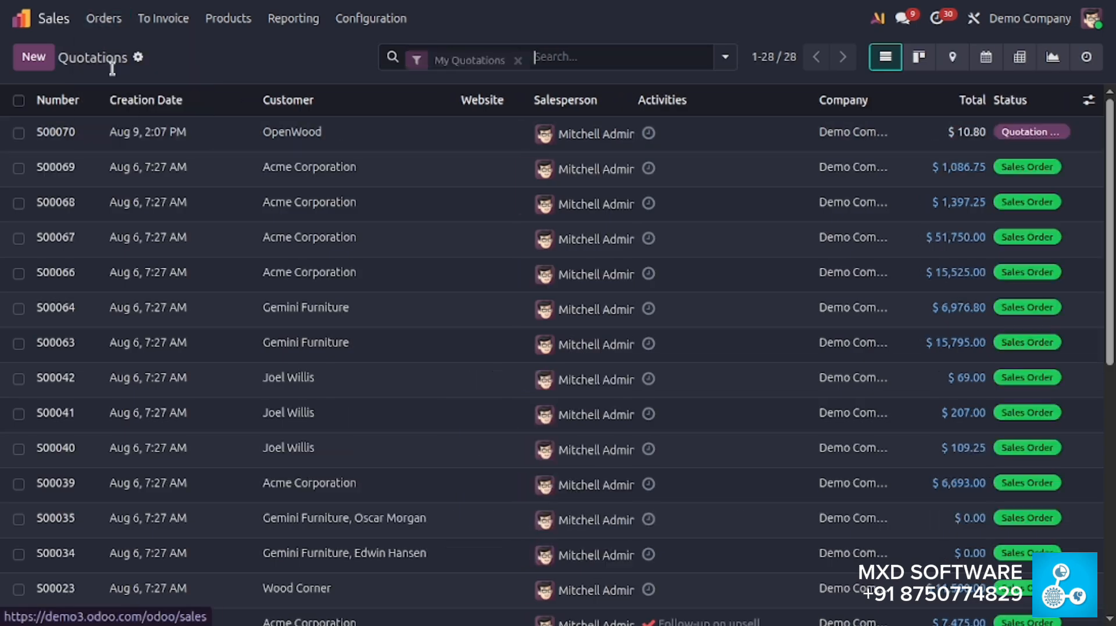
left_click(75, 133)
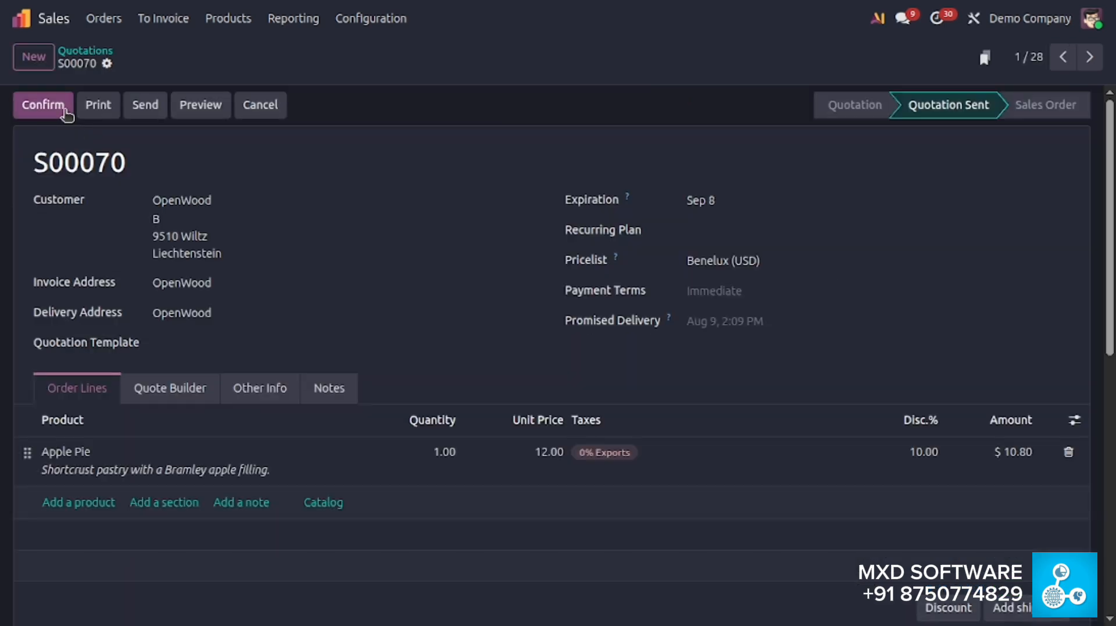
left_click(65, 111)
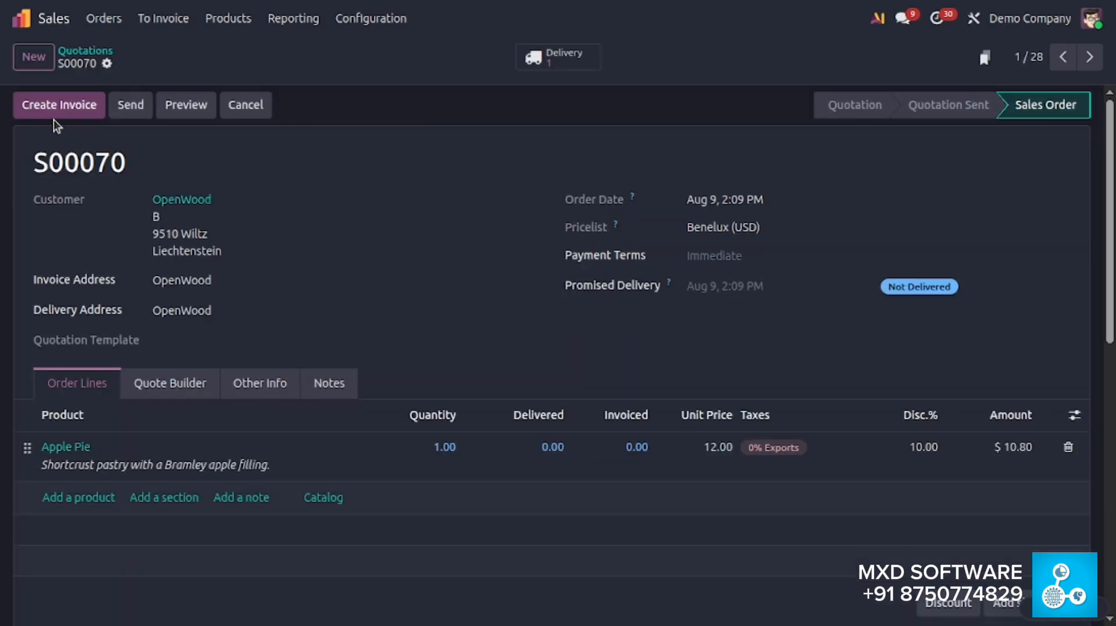
- Open OpenWood's order from the sales orders list and review its details from start to end
left_click(103, 18)
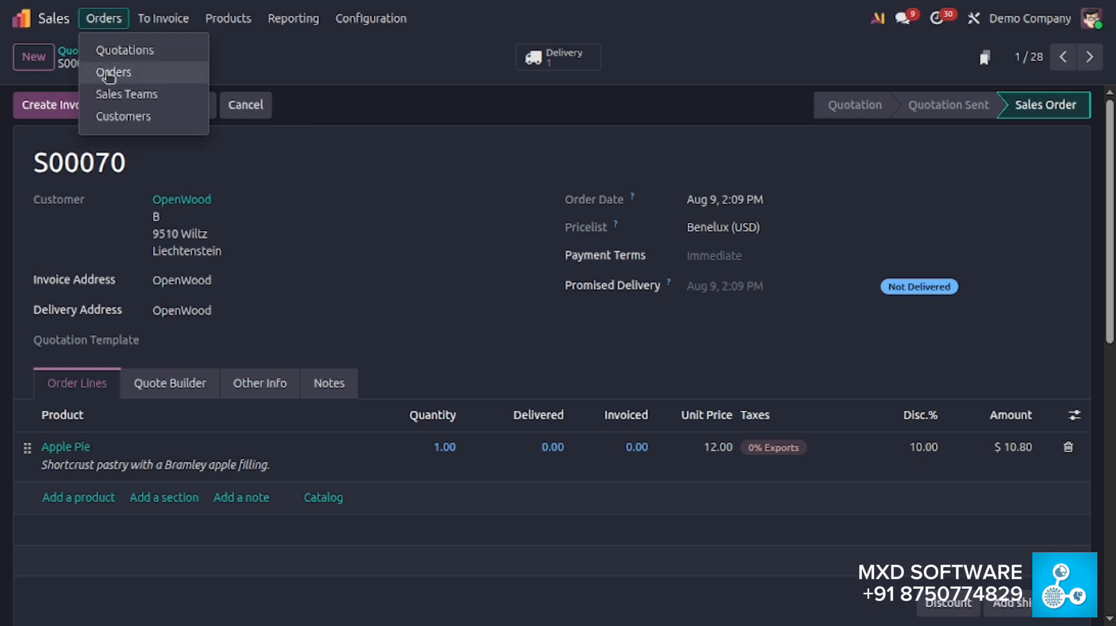
left_click(110, 74)
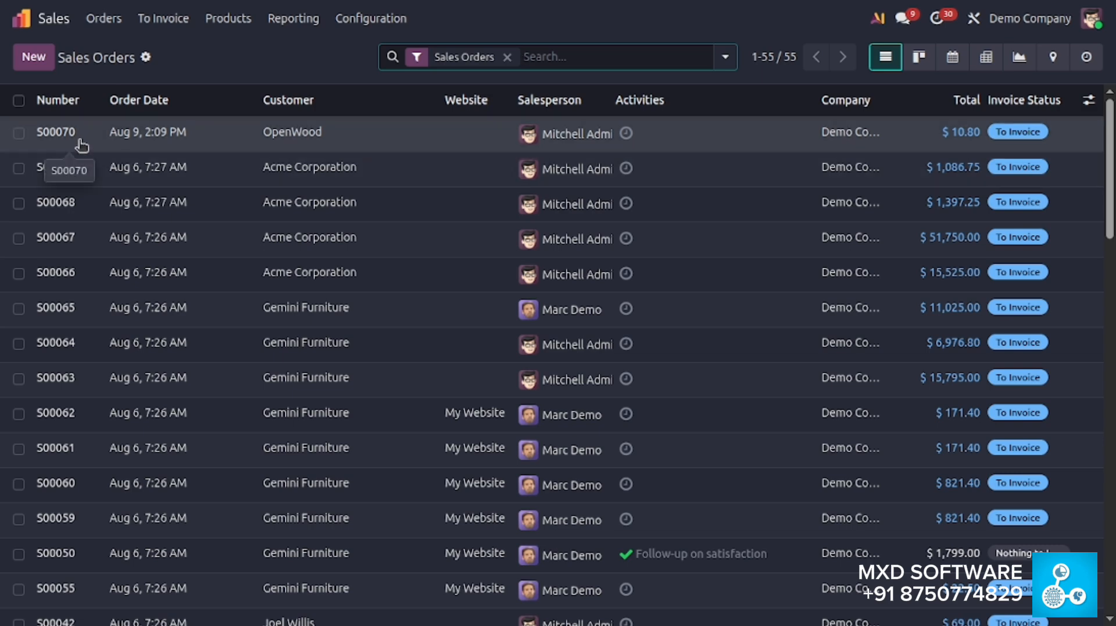
left_click(82, 144)
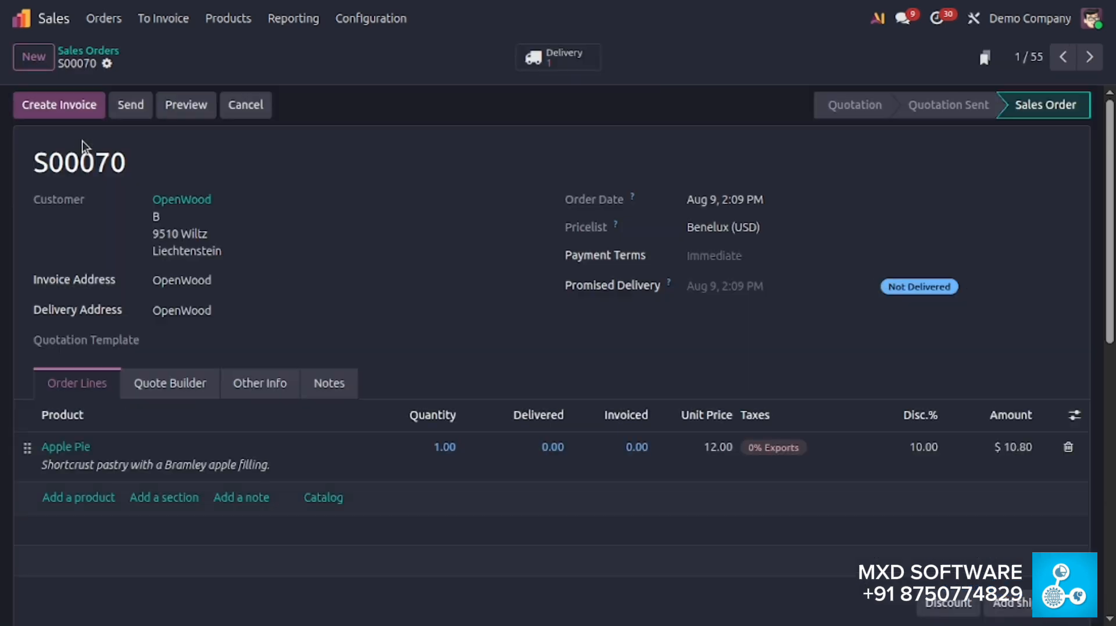
scroll(437, 161, "down", 2)
scroll(437, 161, "down", 2)
scroll(565, 553, "up", 4)
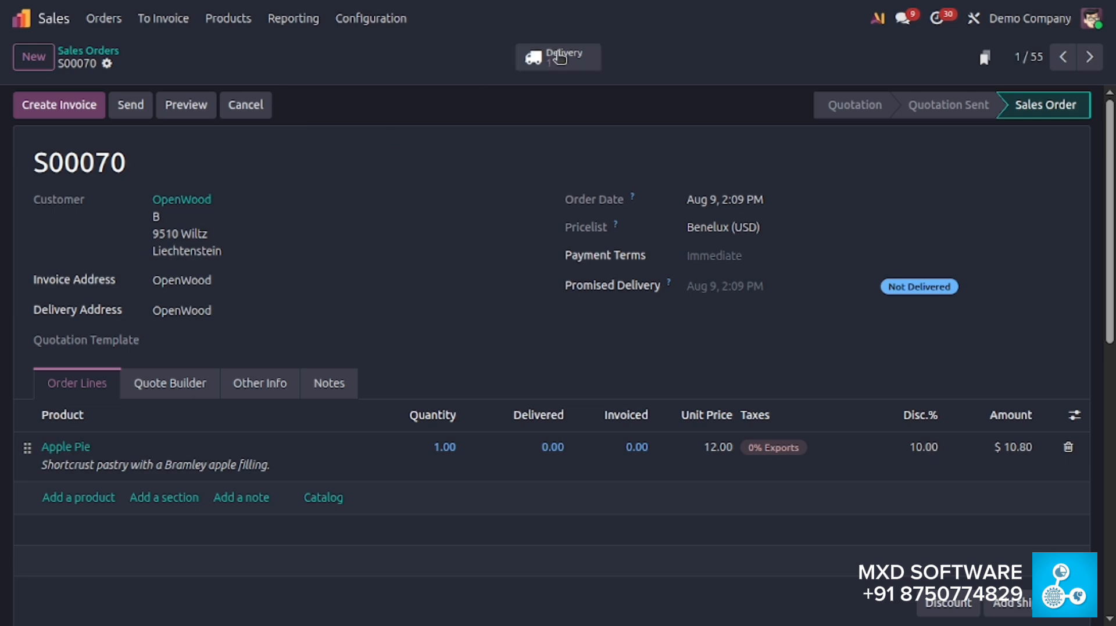
- Reopen OpenWood's sales order and examine its linked delivery with the Apple Pie line
left_click(104, 18)
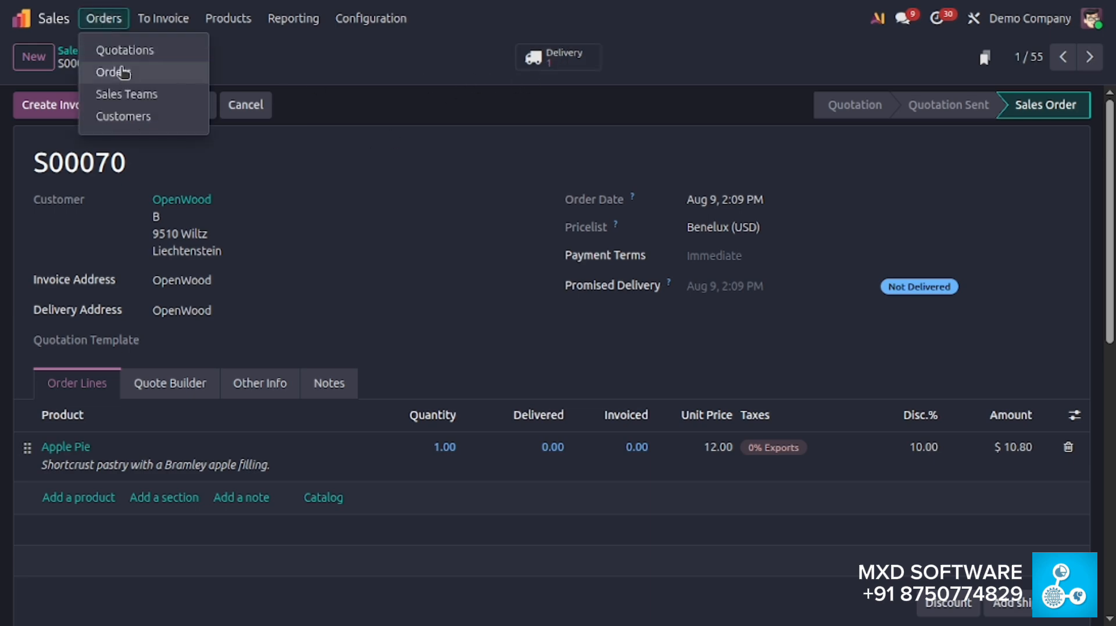
left_click(118, 69)
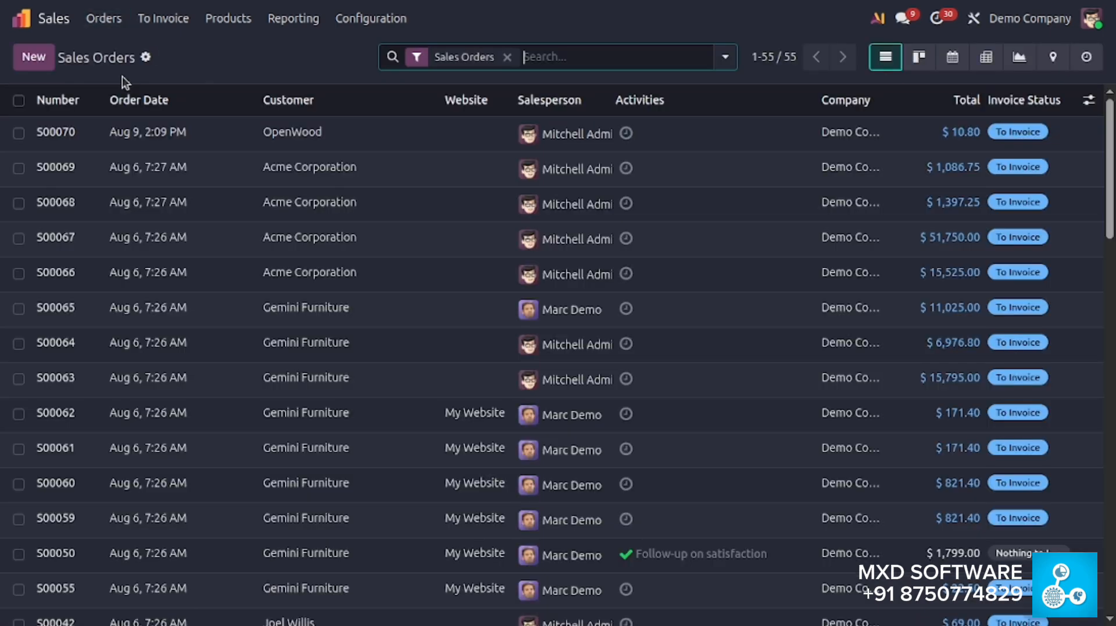
left_click(96, 140)
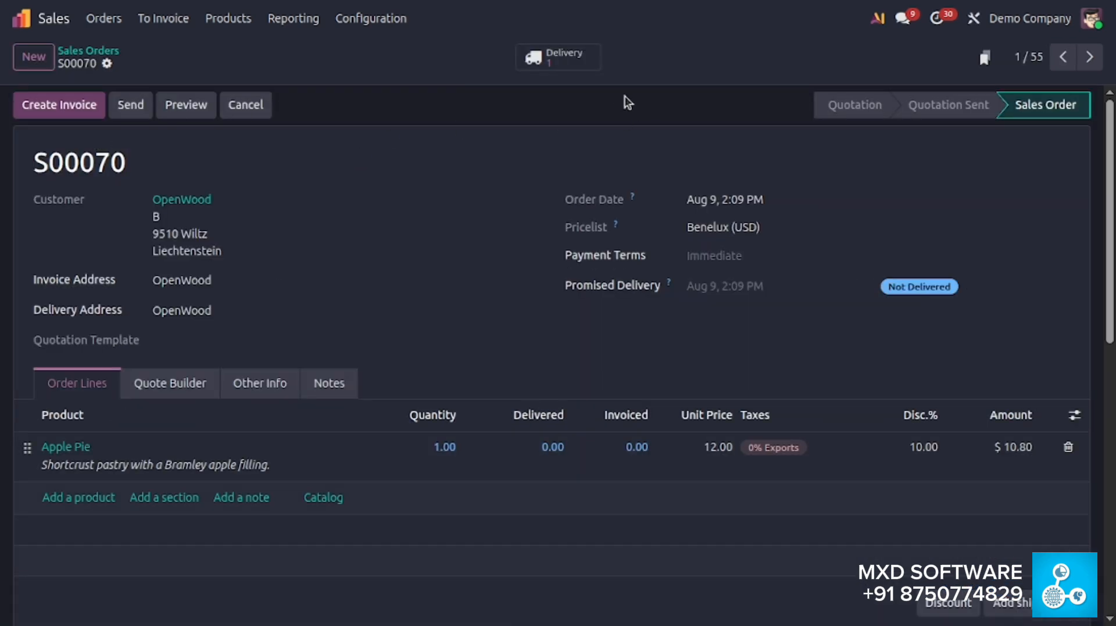
left_click(570, 60)
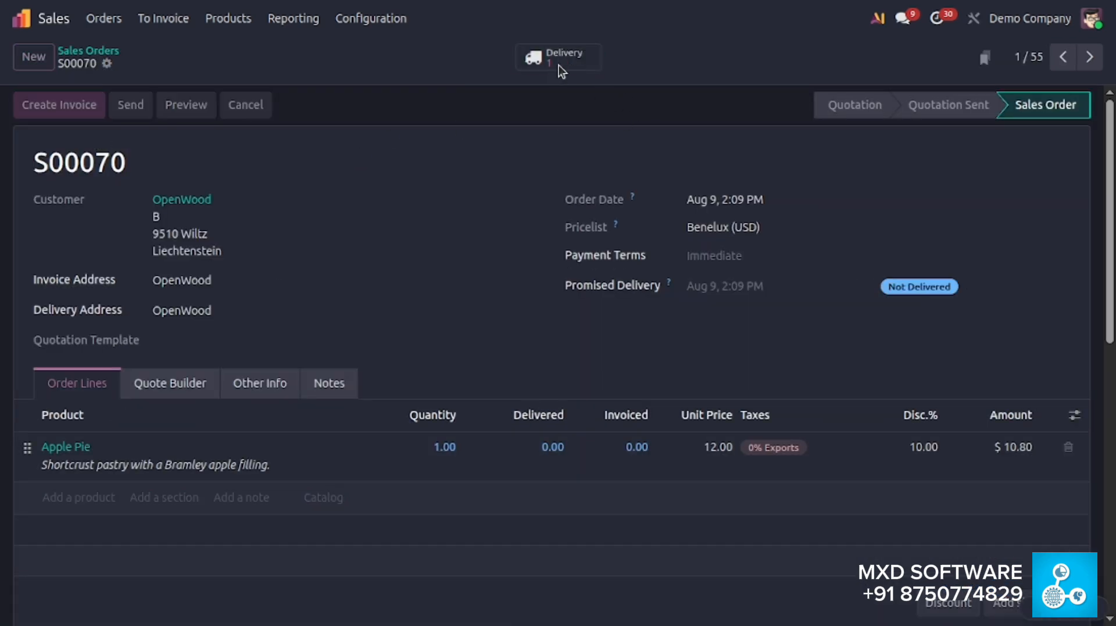
scroll(351, 268, "down", 3)
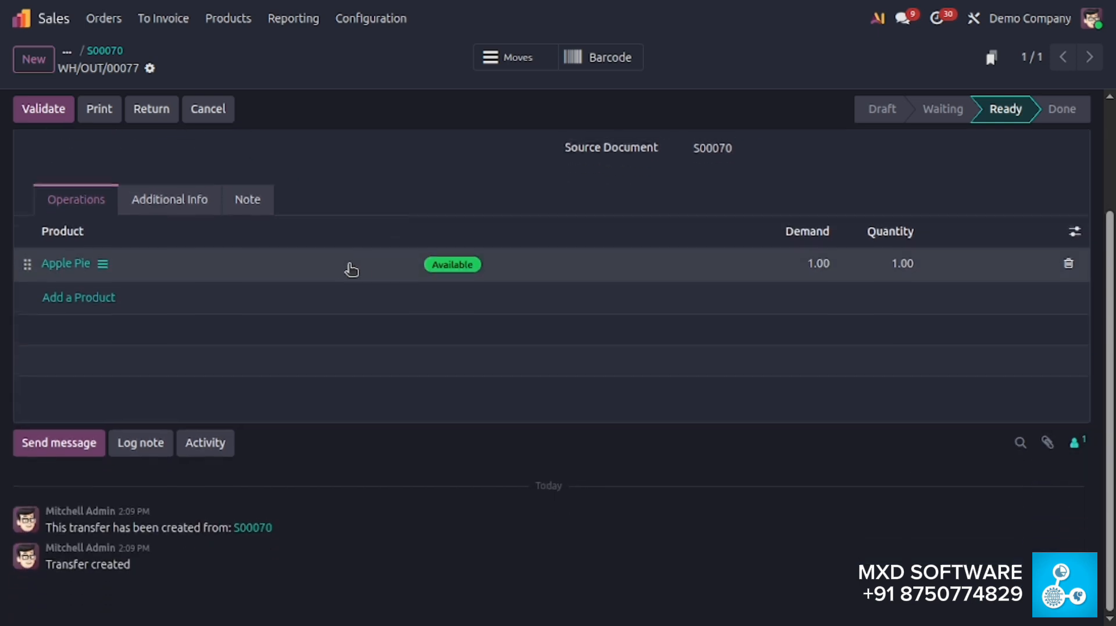
scroll(349, 266, "up", 3)
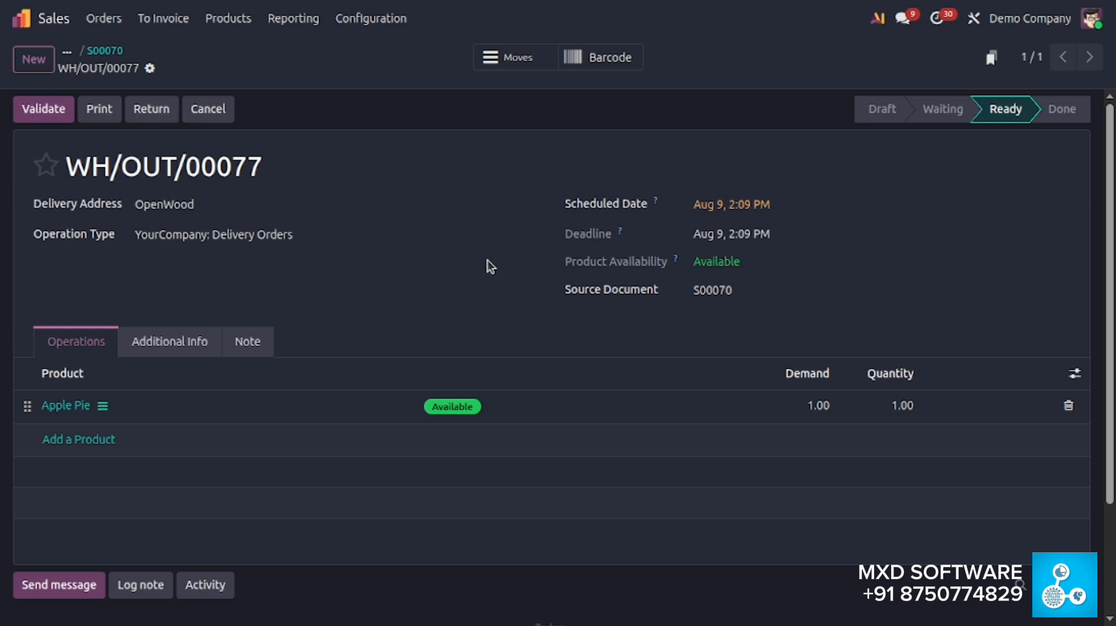
- Switch to Inventory and open OpenWood's delivery from the delivery orders that are ready to deliver
left_click(57, 22)
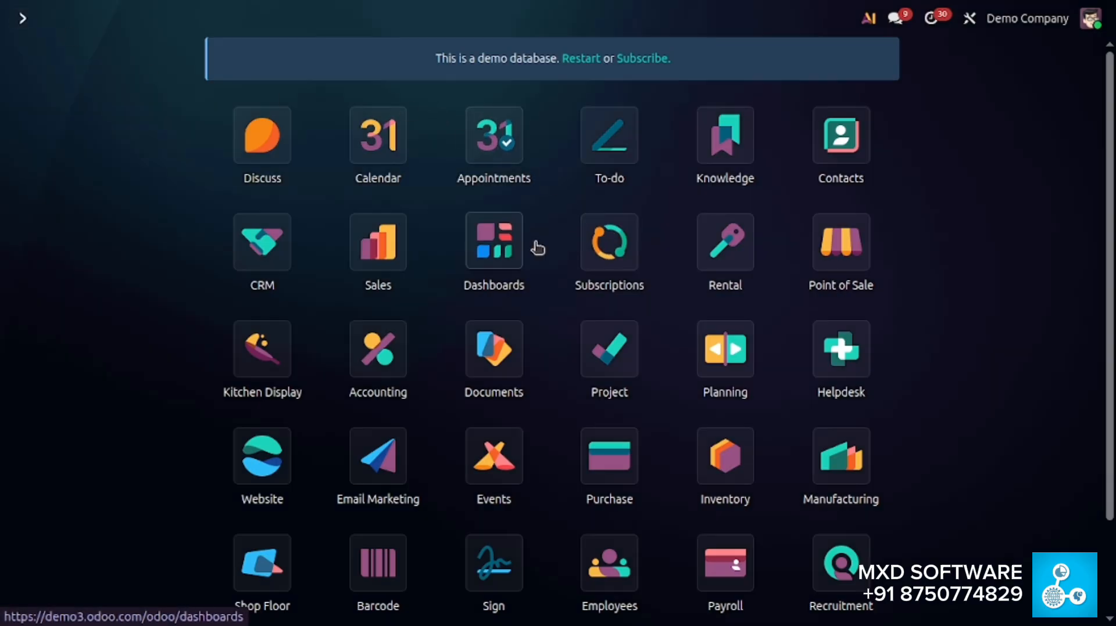
scroll(535, 245, "down", 3)
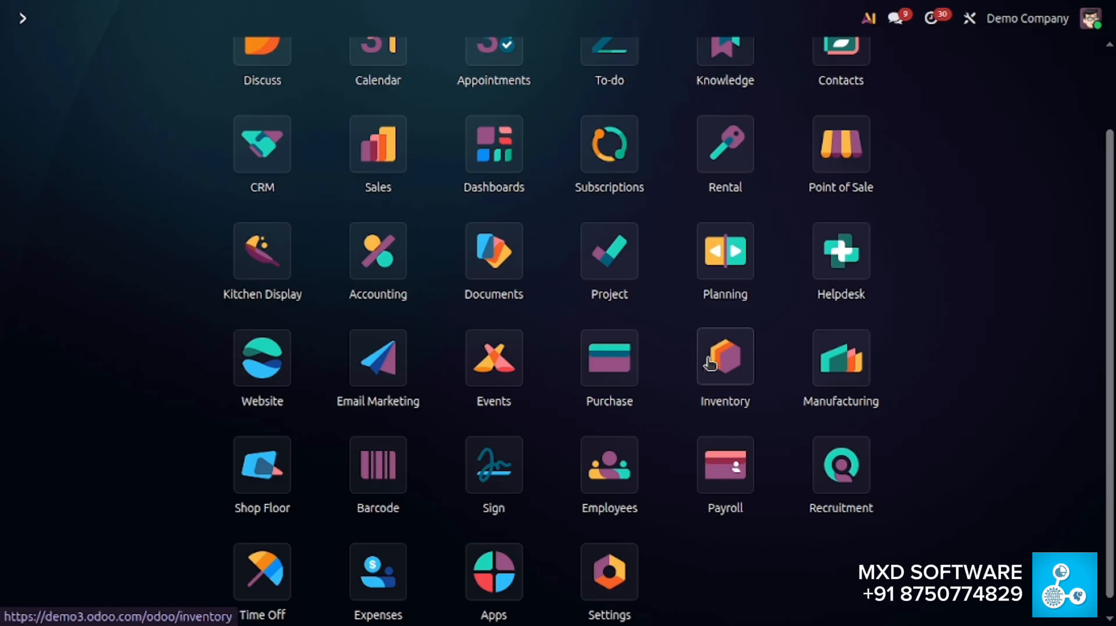
left_click(710, 363)
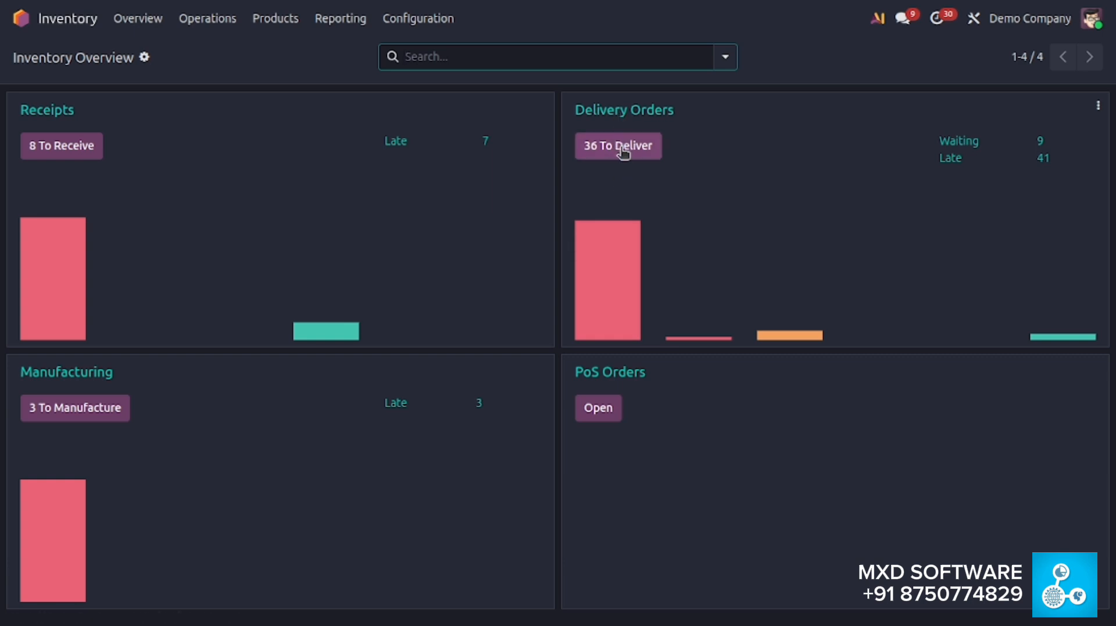
left_click(621, 148)
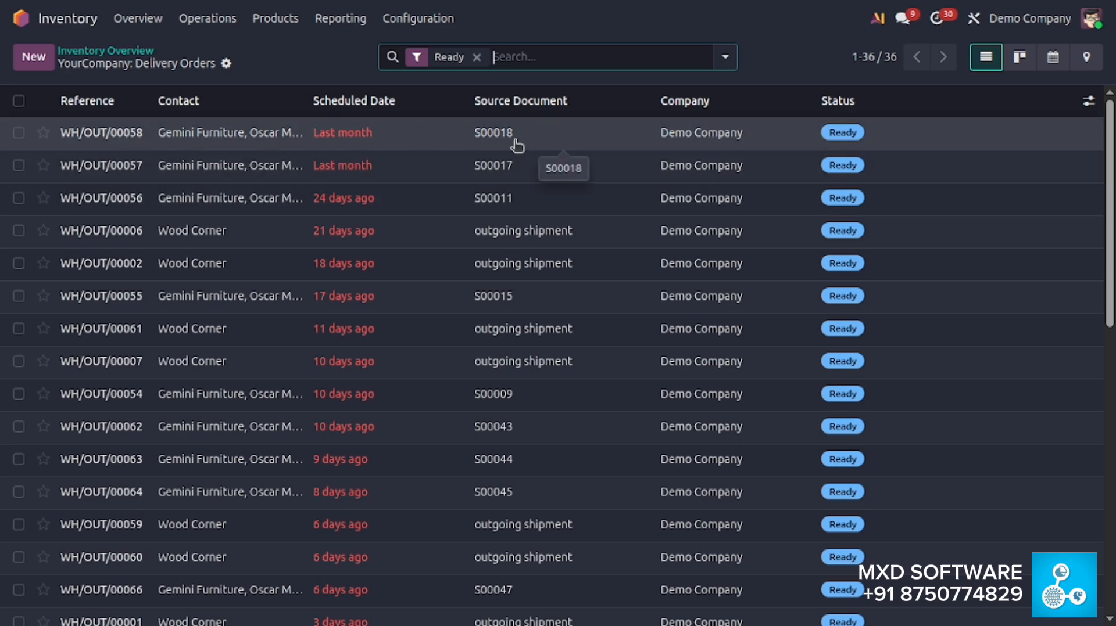
scroll(580, 192, "down", 10)
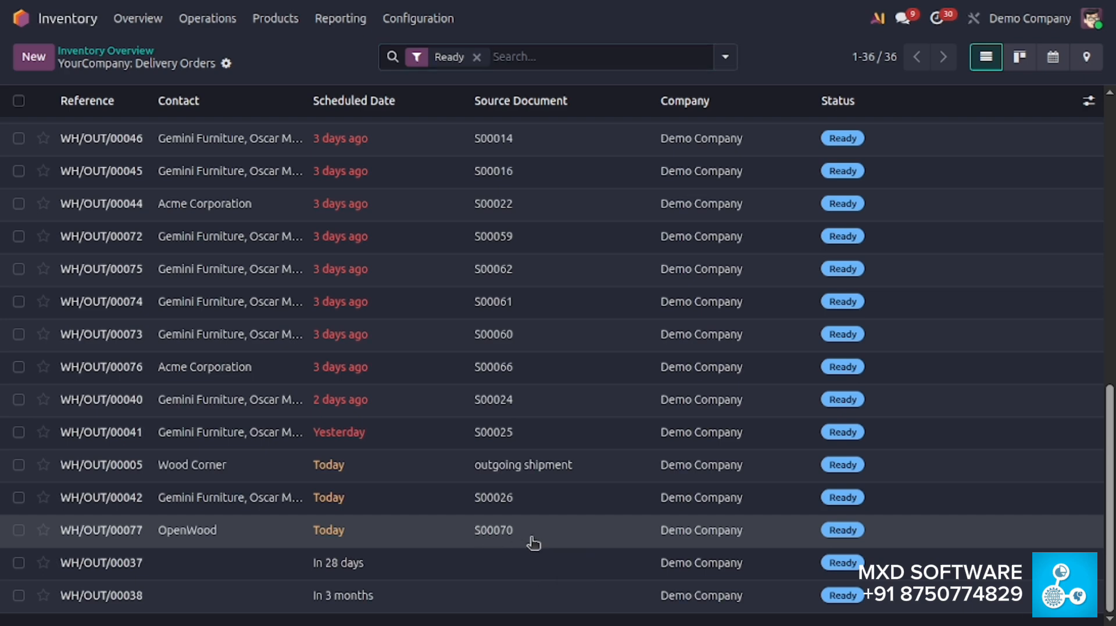
left_click(529, 542)
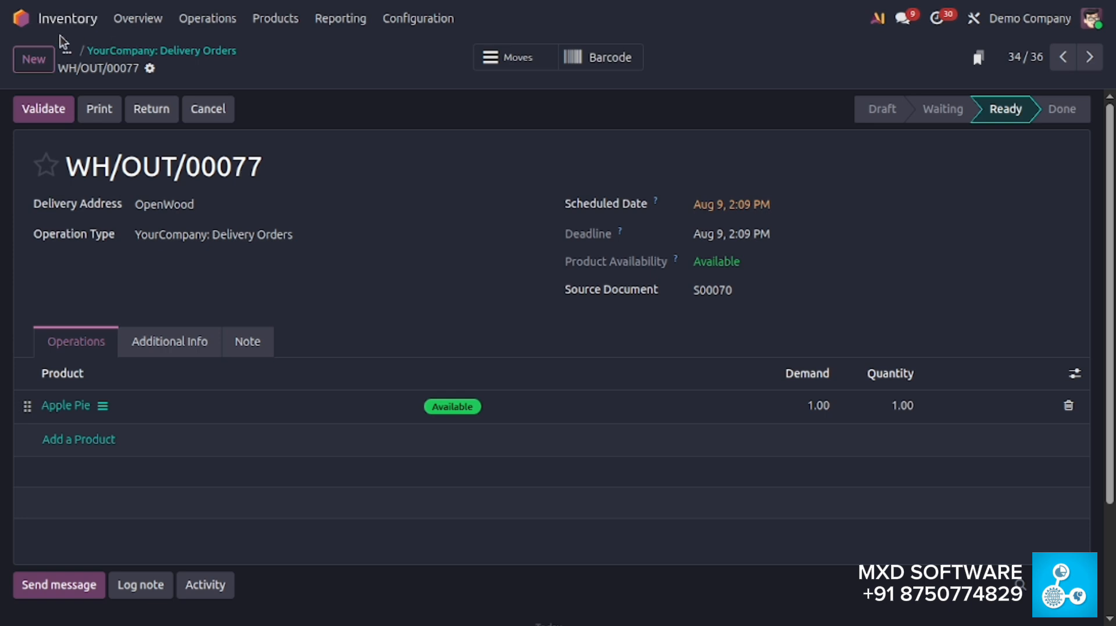
- Open OpenWood's delivery again from Inventory's ready delivery orders and validate it, confirming the SMS text message
left_click(18, 18)
scroll(644, 375, "down", 2)
scroll(643, 374, "down", 1)
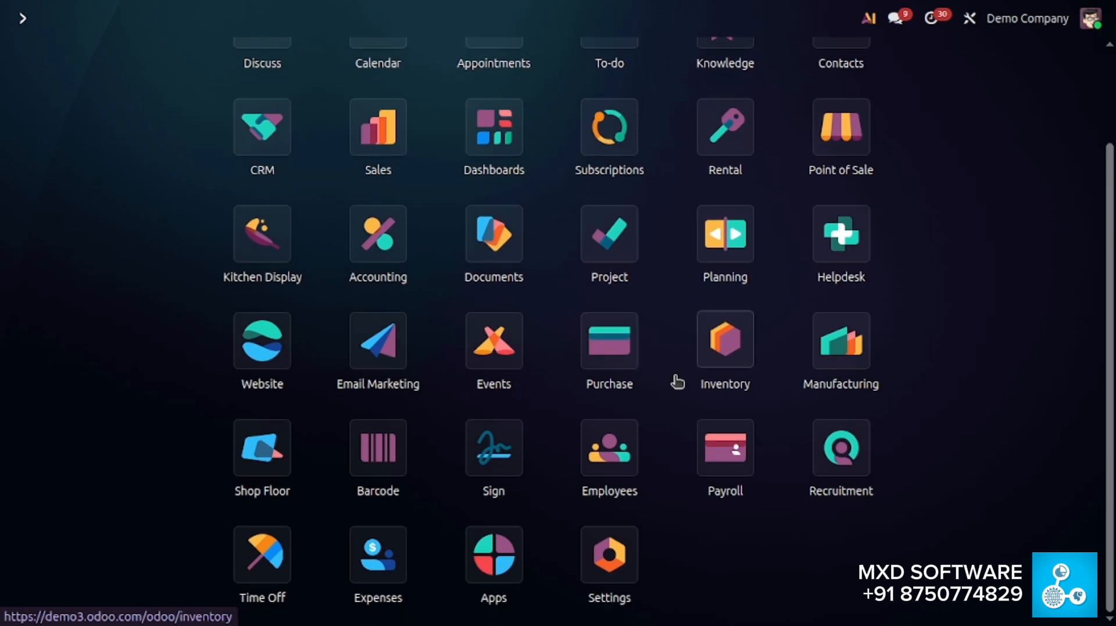
left_click(733, 383)
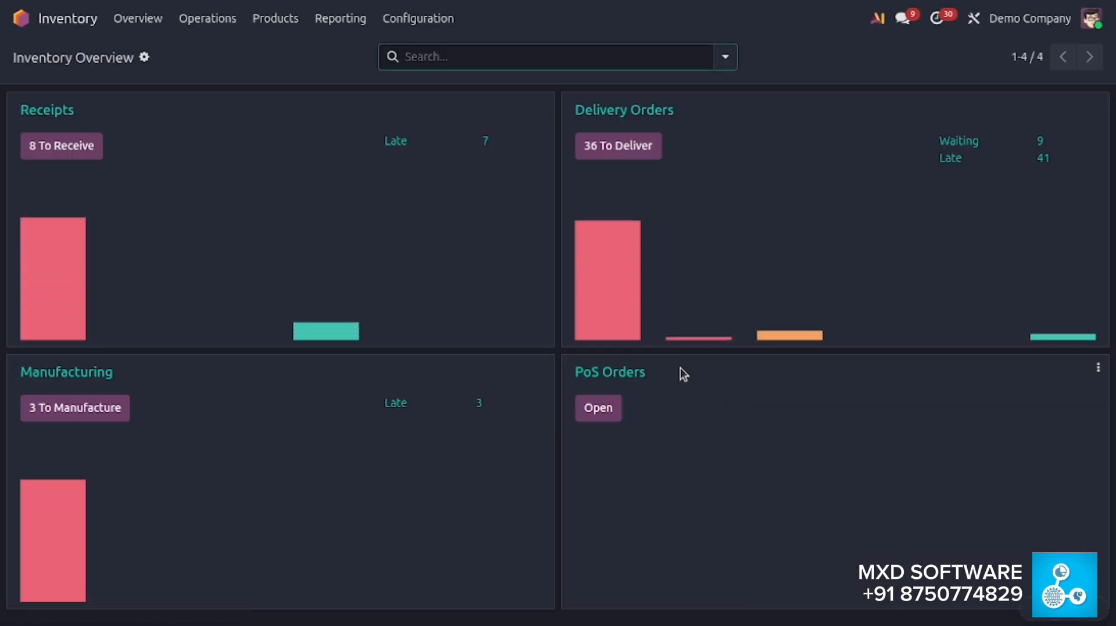
left_click(632, 155)
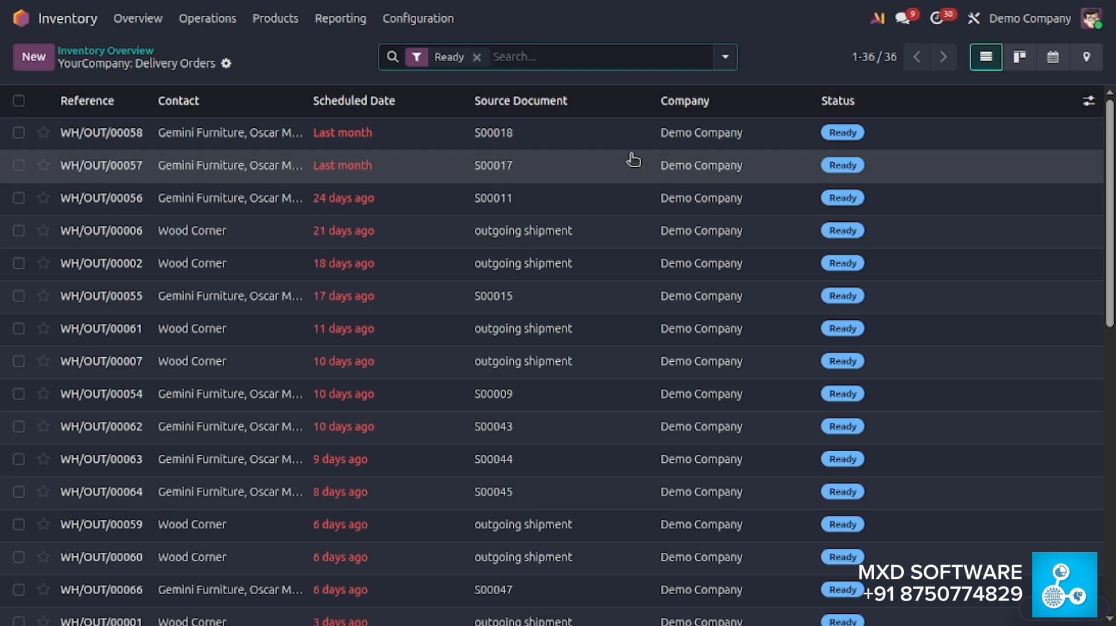
scroll(633, 160, "down", 10)
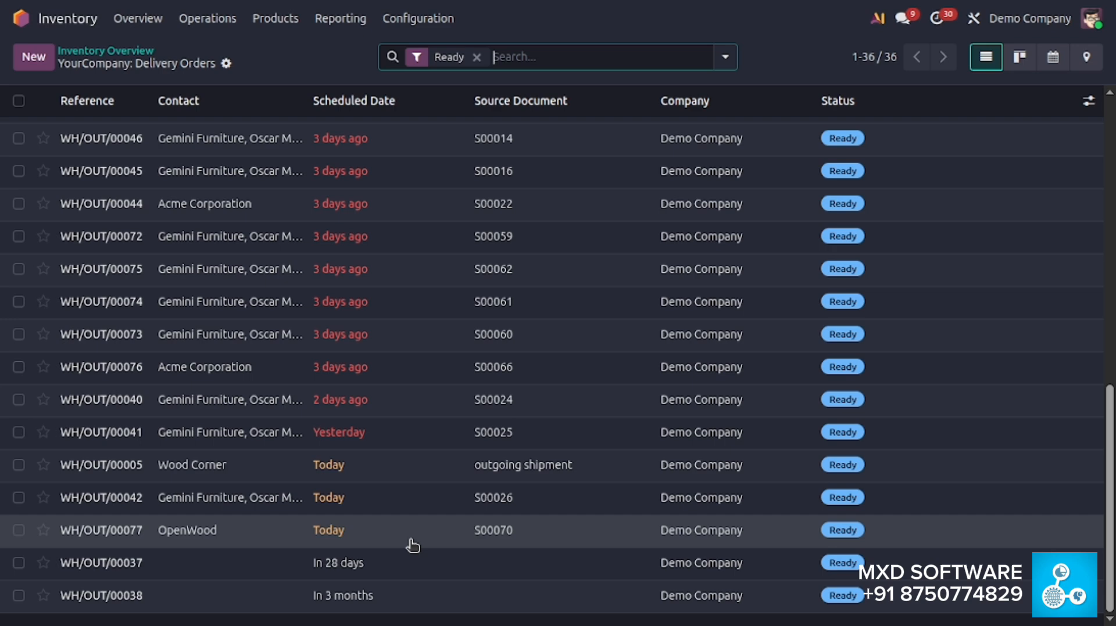
left_click(506, 543)
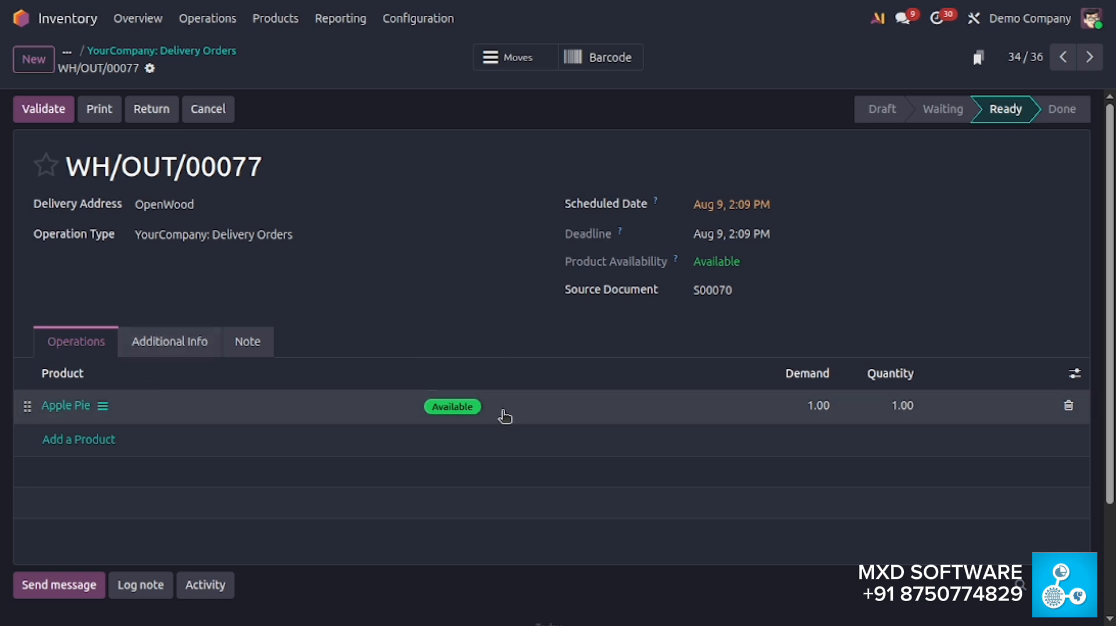
left_click(34, 112)
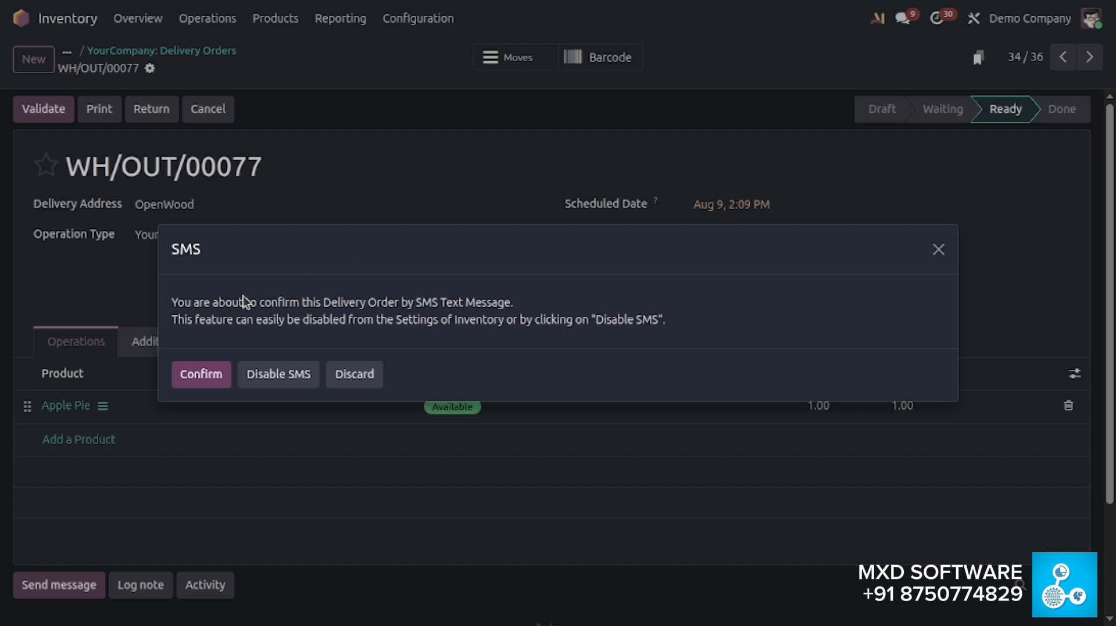
left_click(202, 375)
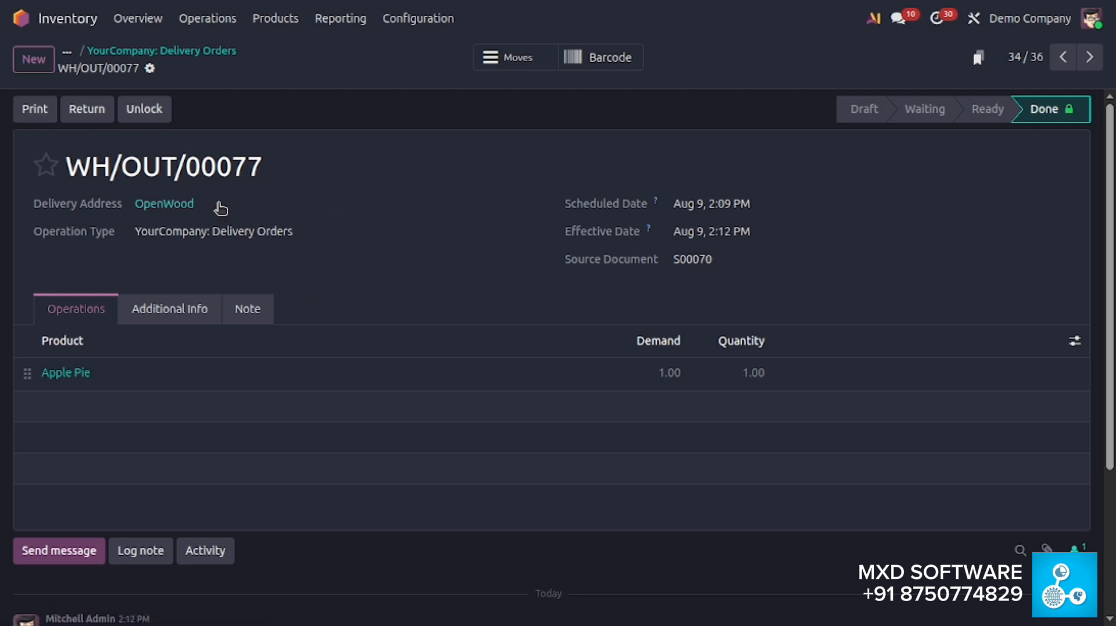
- Switch to Sales, open OpenWood's order, check the status of its linked delivery and return to the order
left_click(21, 18)
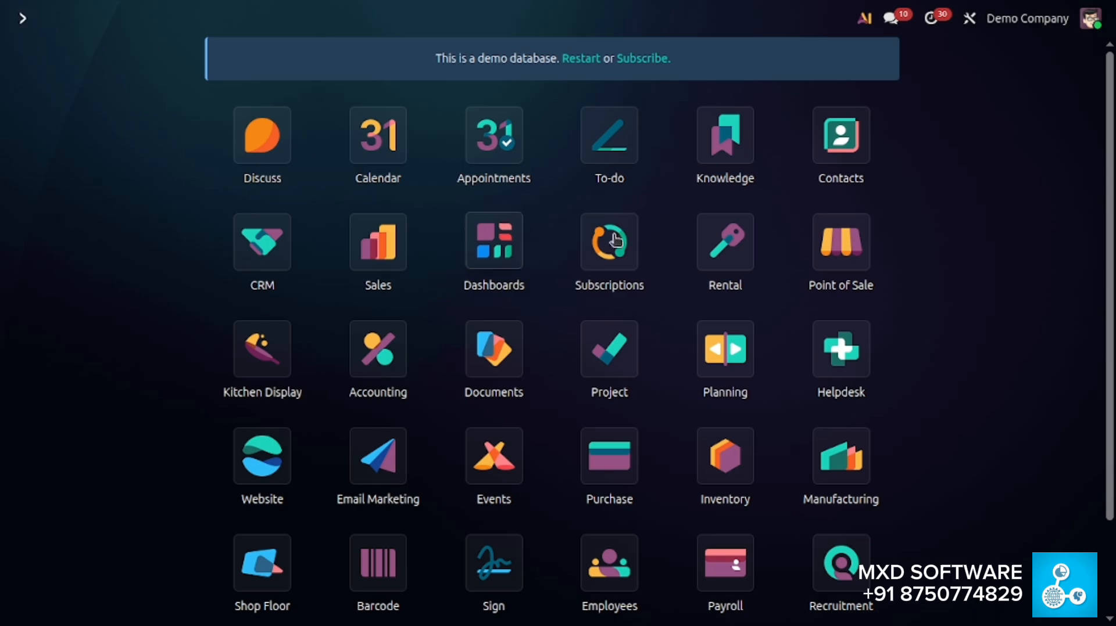
left_click(381, 259)
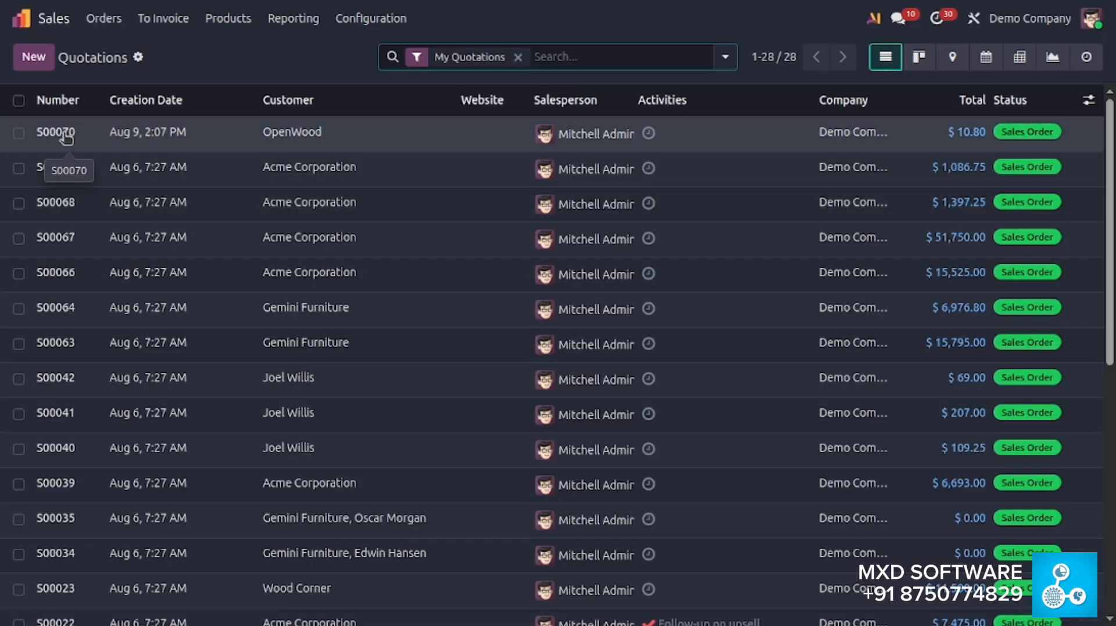
left_click(67, 137)
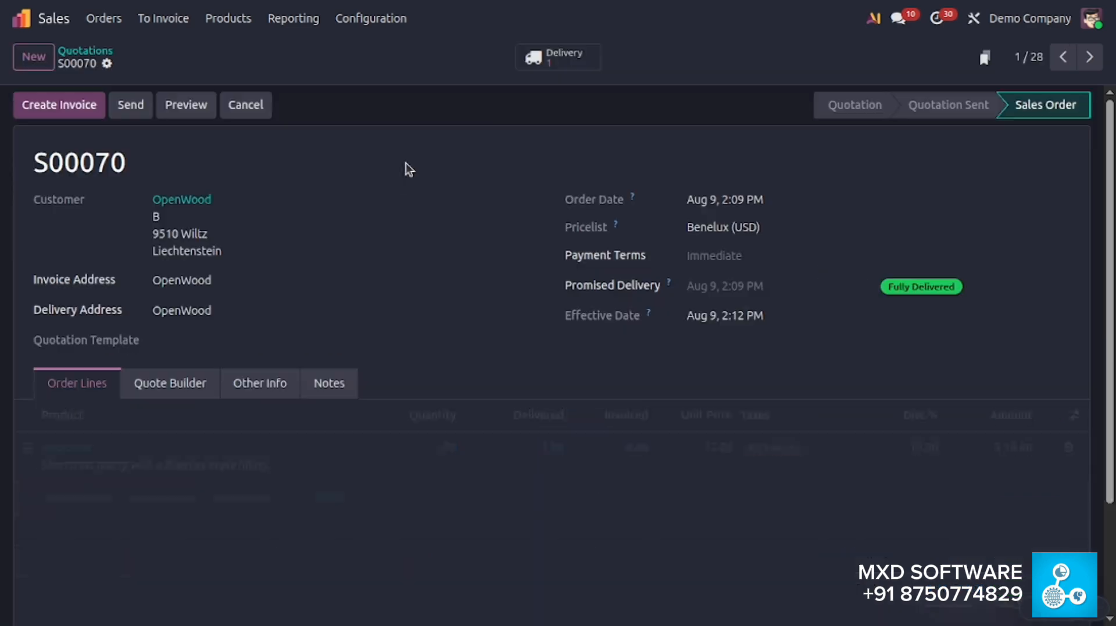
left_click(556, 67)
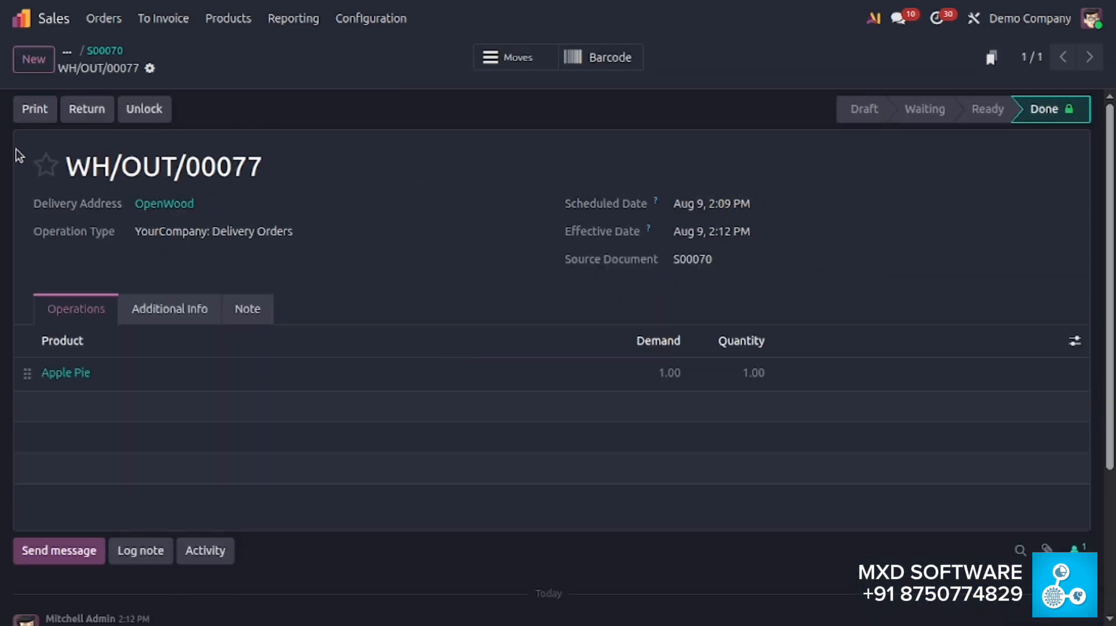
left_click(105, 50)
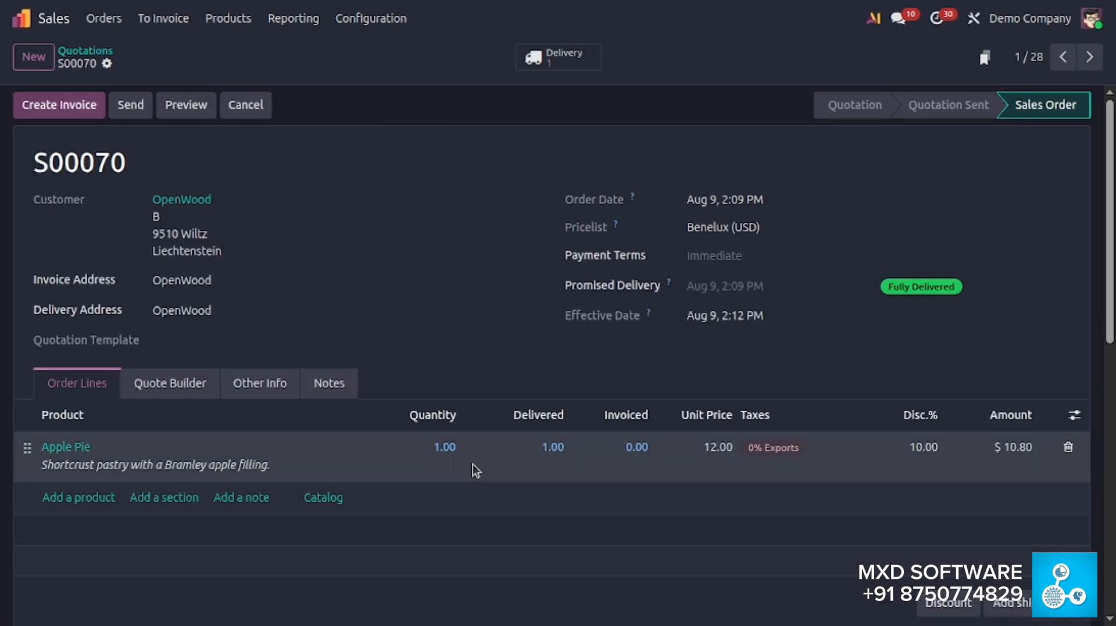
- Create a draft regular invoice from OpenWood's sales order
left_click(56, 116)
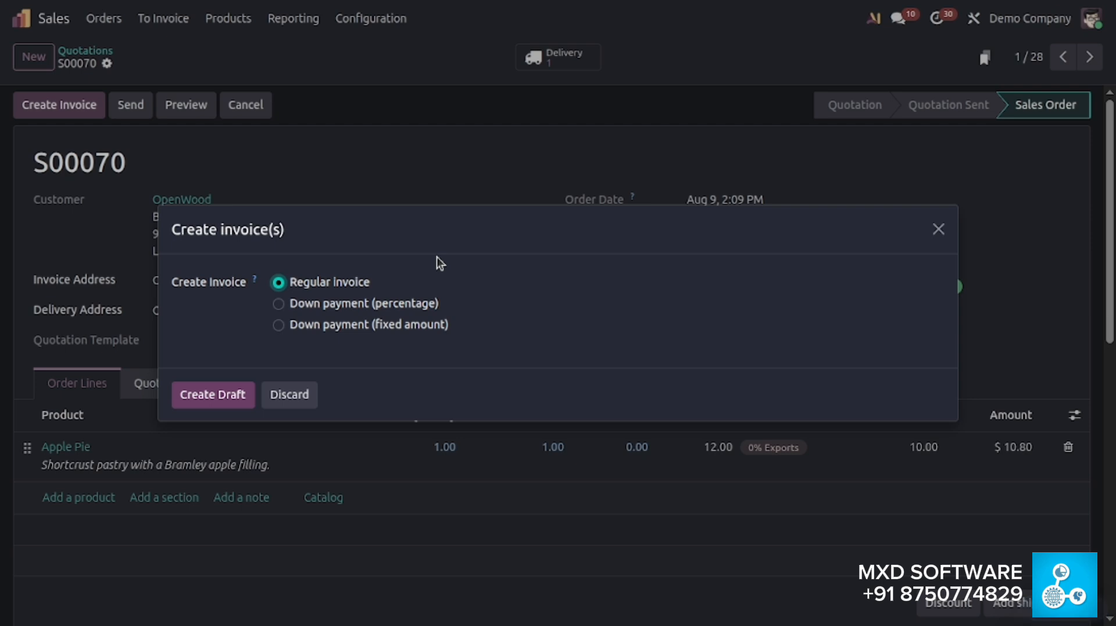
left_click(231, 393)
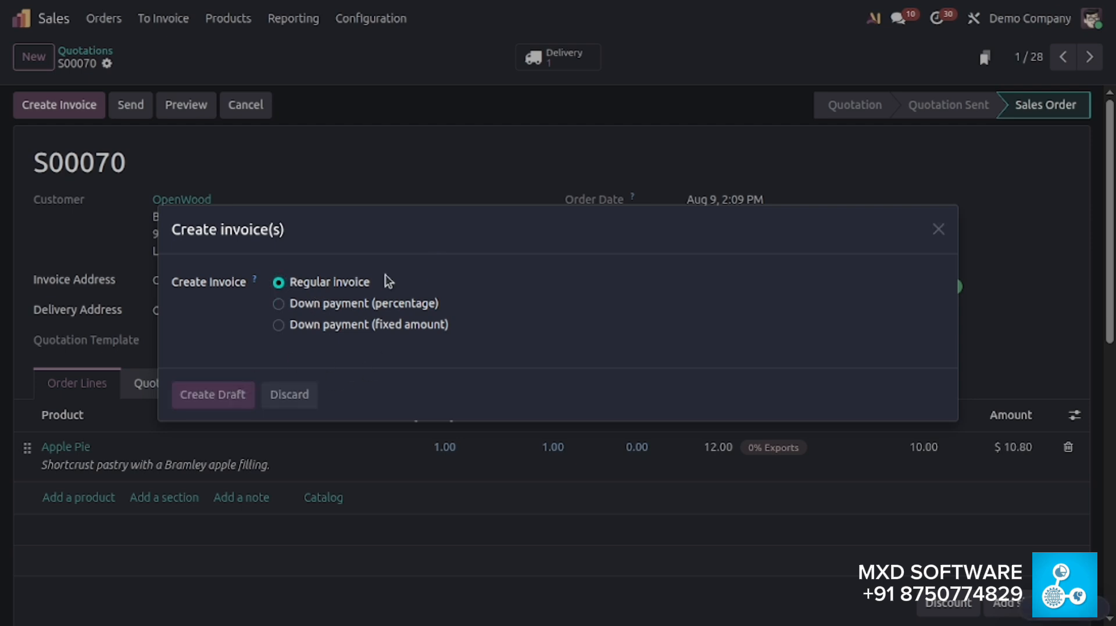
key("Escape")
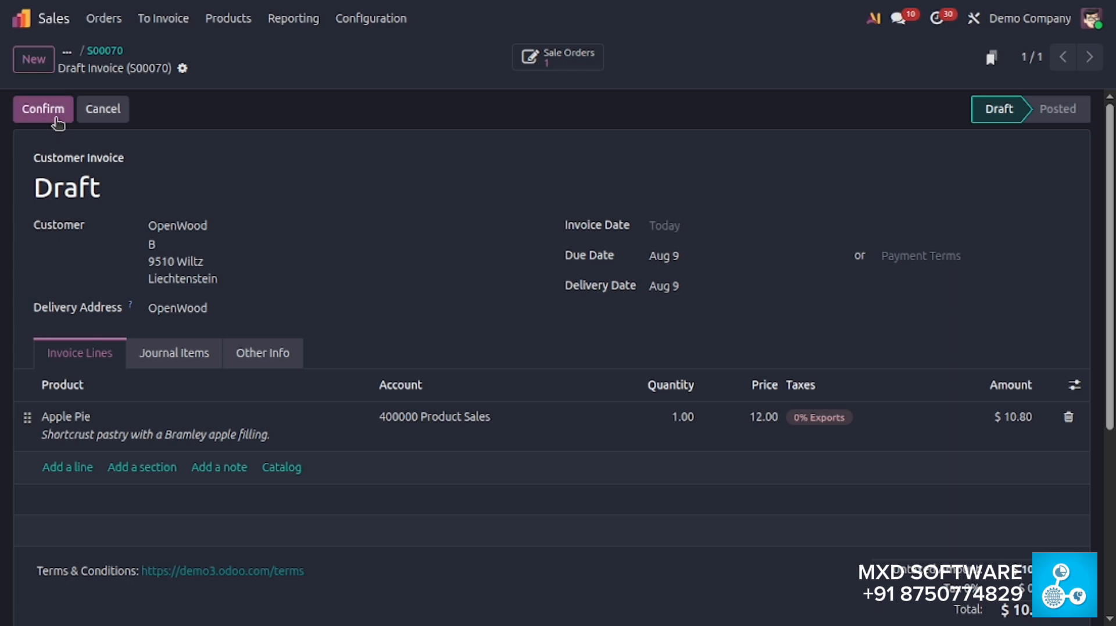
- Review the draft invoice's lines, journal items and other information, and confirm the invoice
scroll(454, 289, "down", 2)
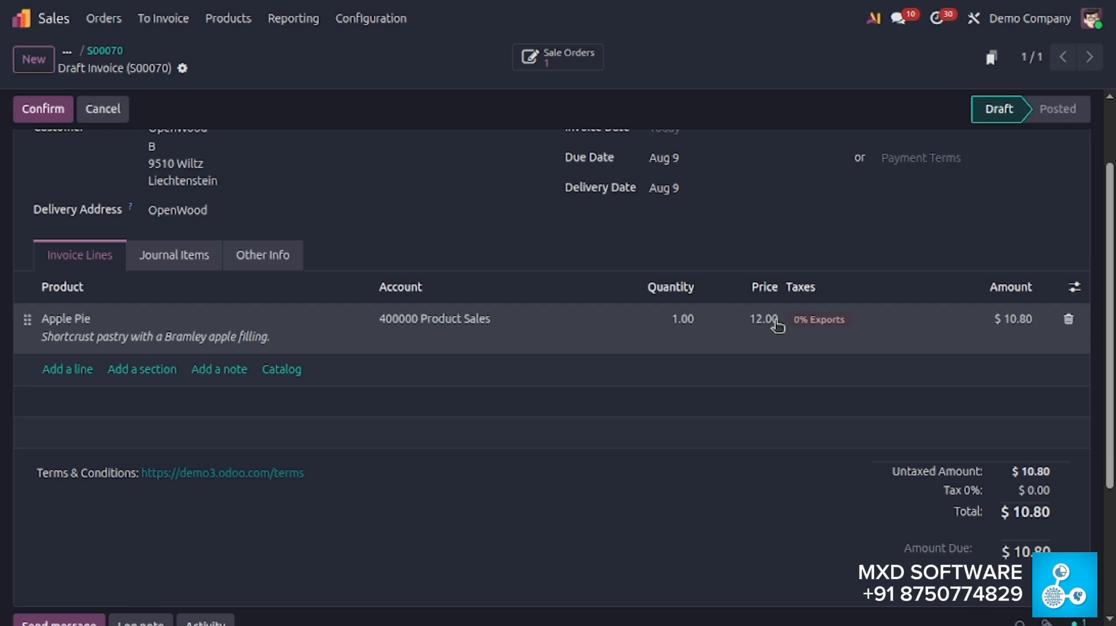
scroll(796, 330, "up", 2)
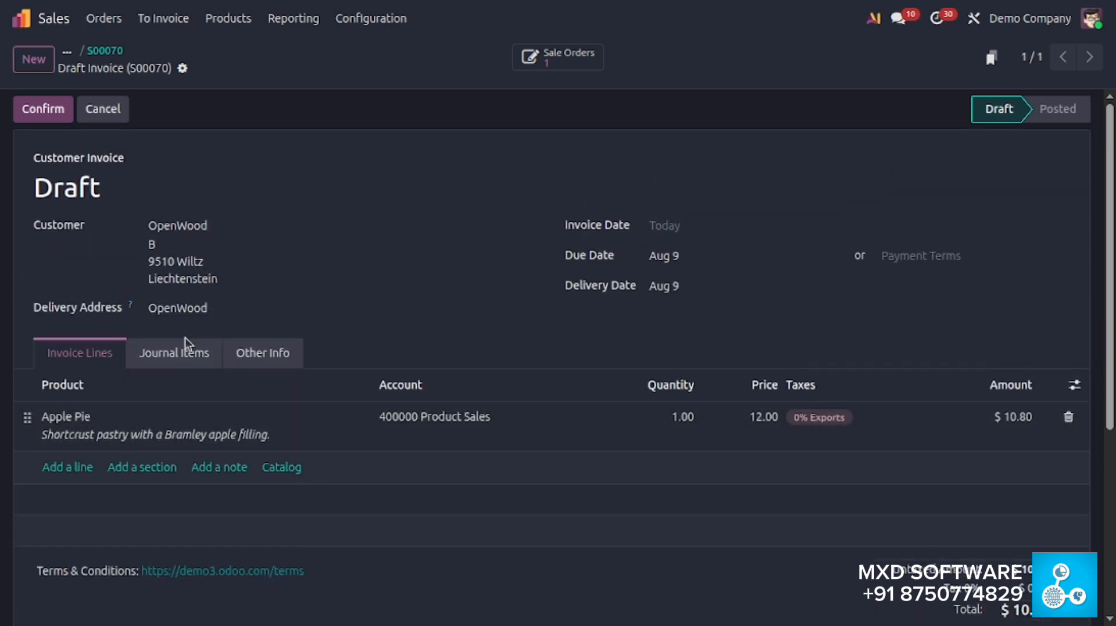
left_click(201, 362)
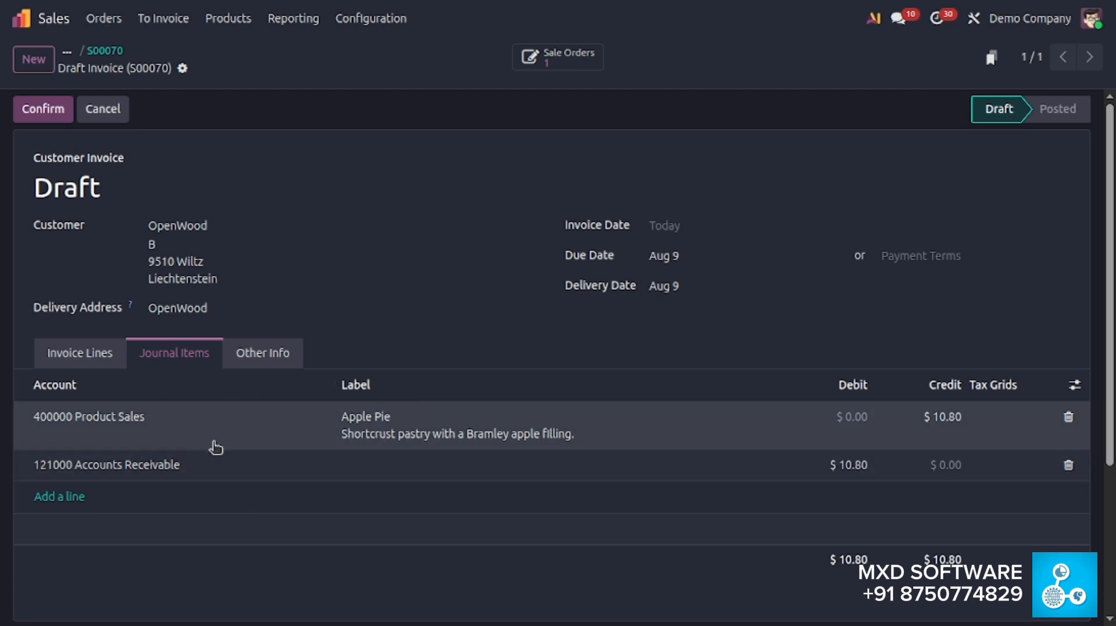
left_click(259, 356)
scroll(270, 442, "down", 3)
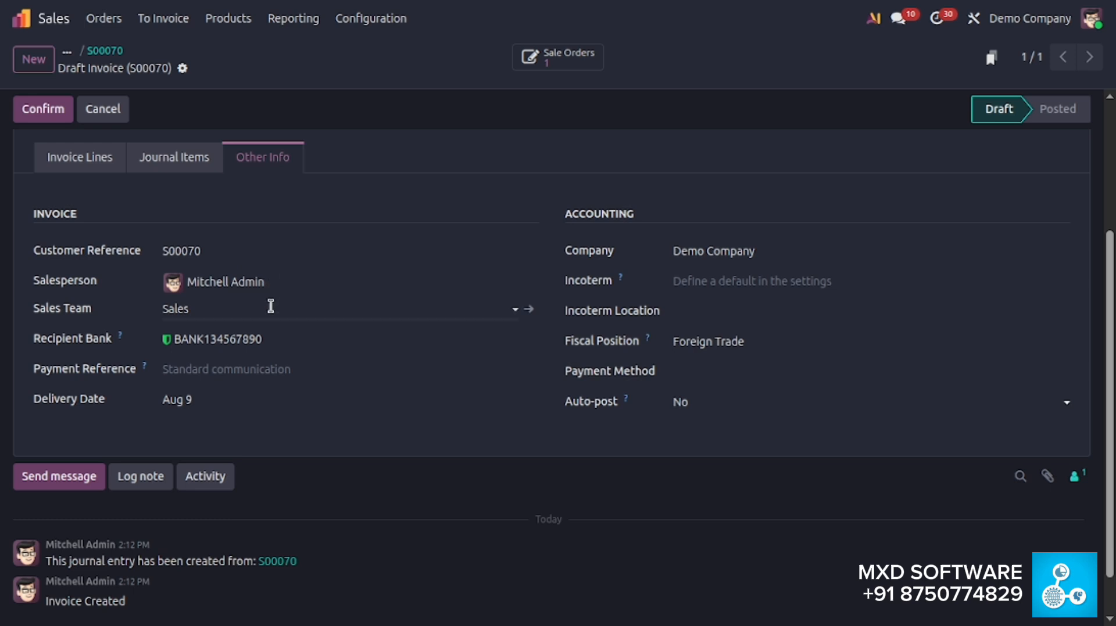
scroll(726, 389, "up", 3)
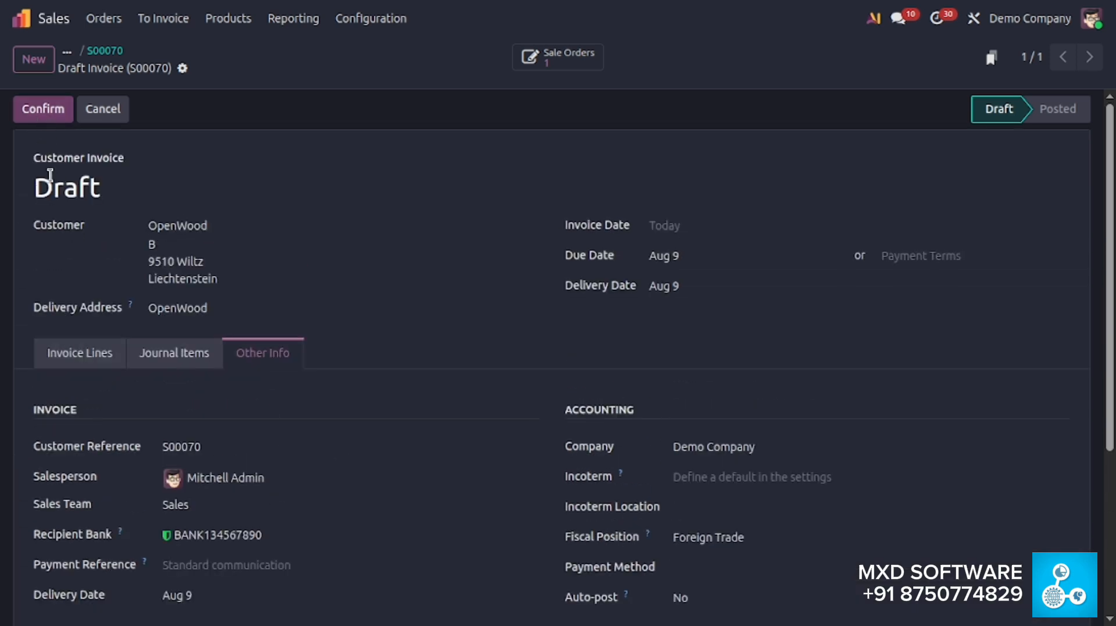
left_click(82, 353)
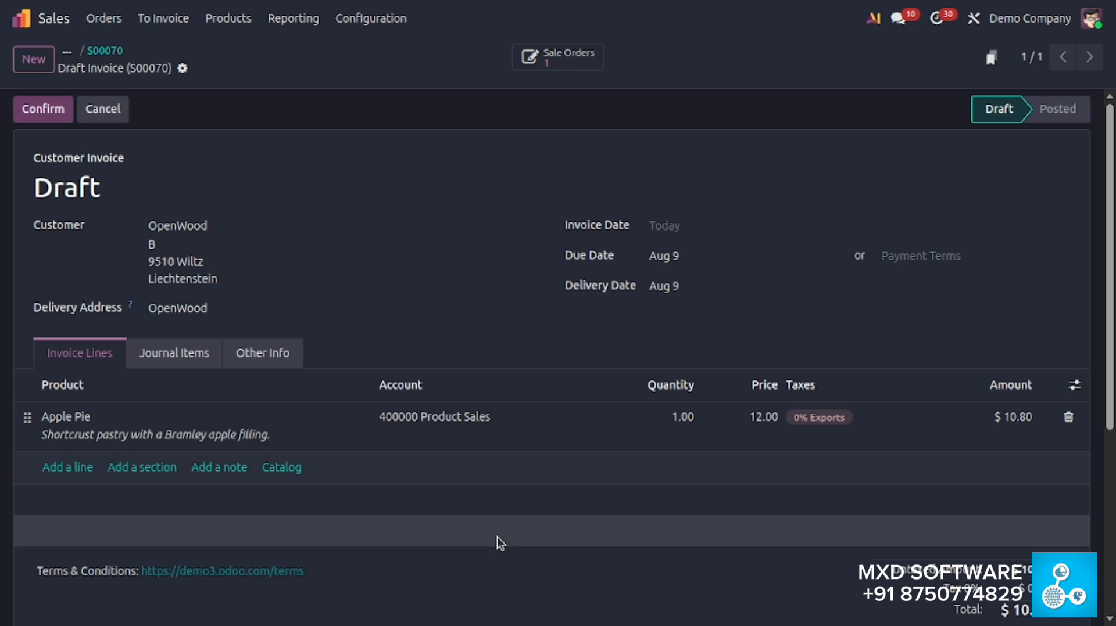
left_click(52, 118)
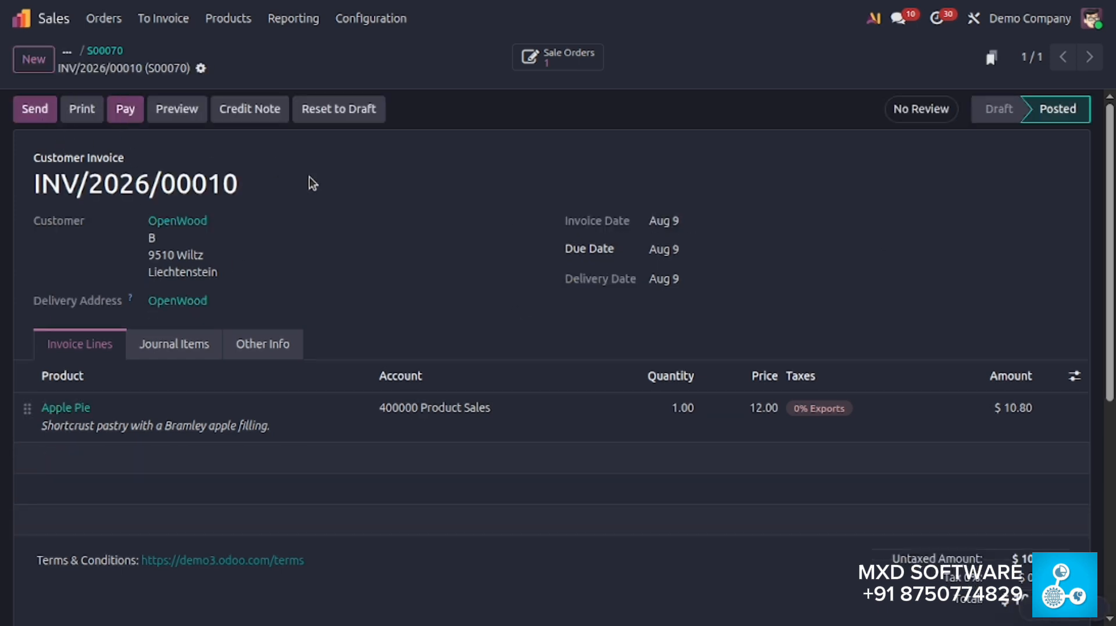
- Print OpenWood's invoice, save the PDF in Downloads and open the downloaded file
left_click(90, 118)
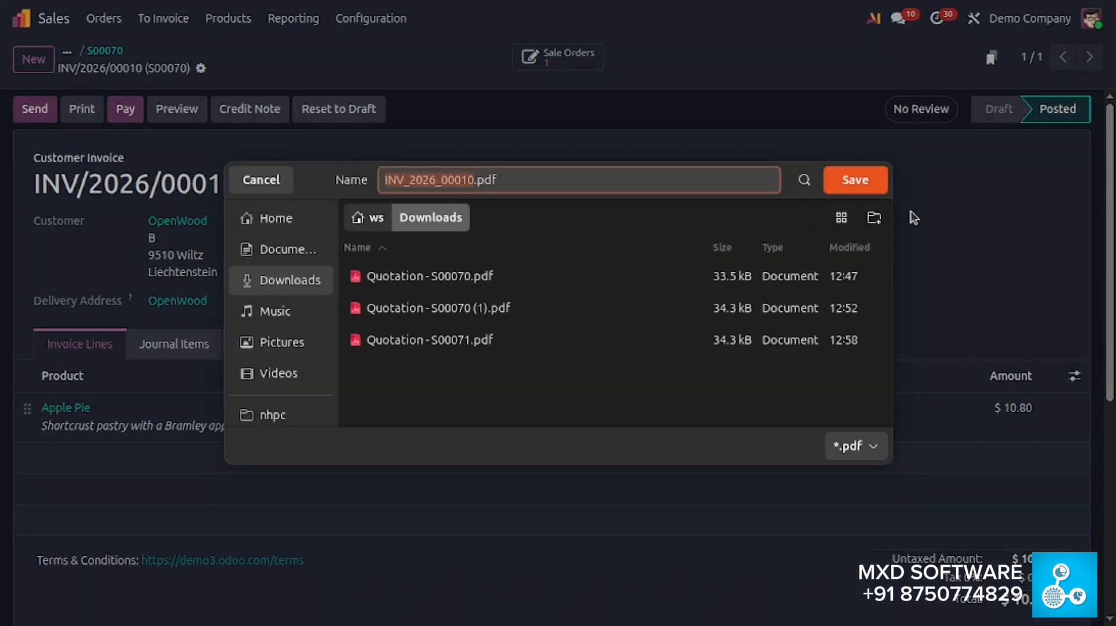
left_click(865, 188)
key("Escape")
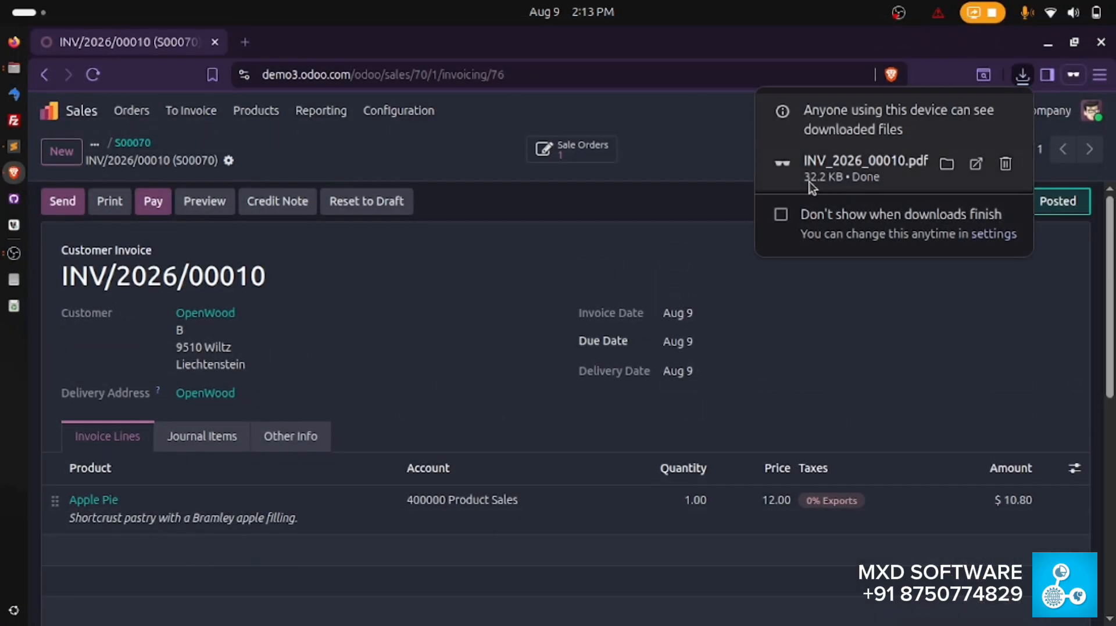
left_click(845, 177)
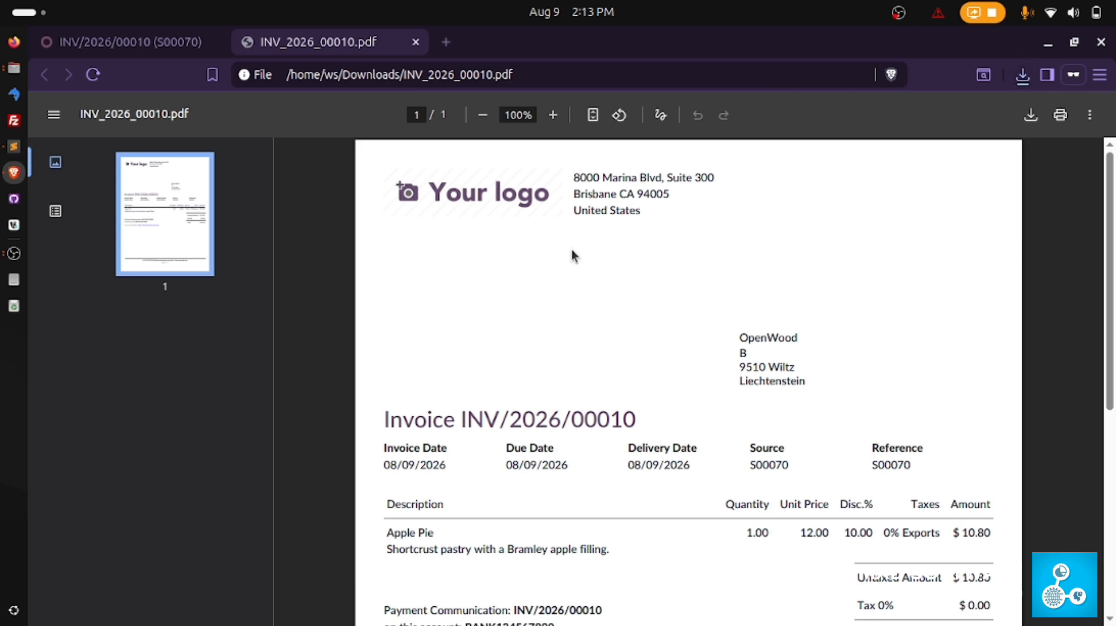
- Examine the invoice PDF's company address, customer address, dates, Apple Pie line and amounts, and close the document
key("F11")
scroll(571, 249, "down", 3)
scroll(745, 271, "up", 5)
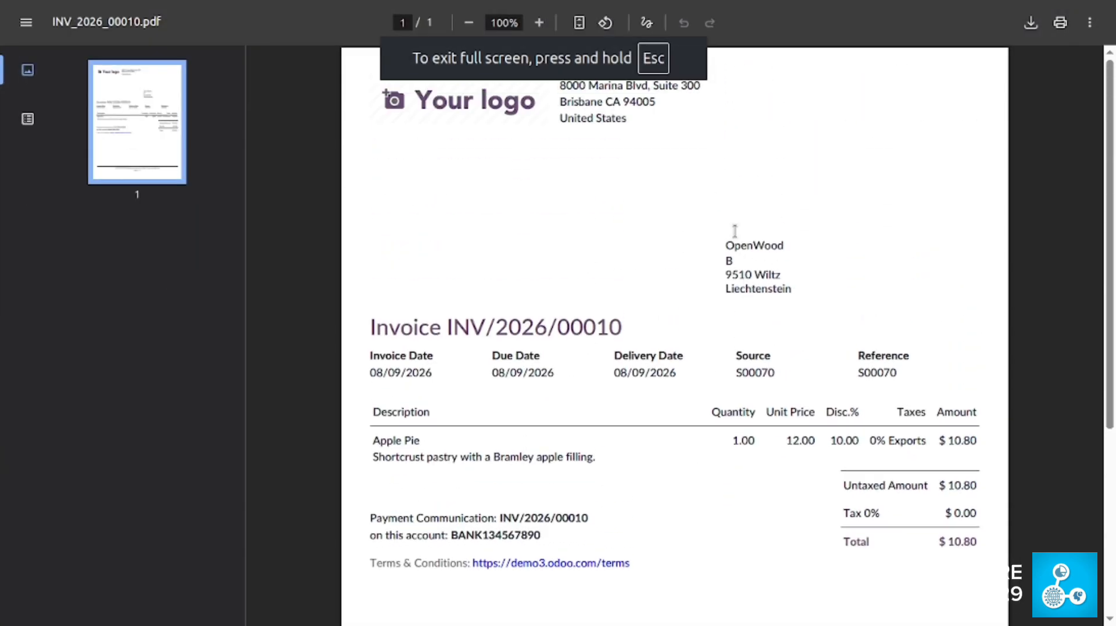
key("F11")
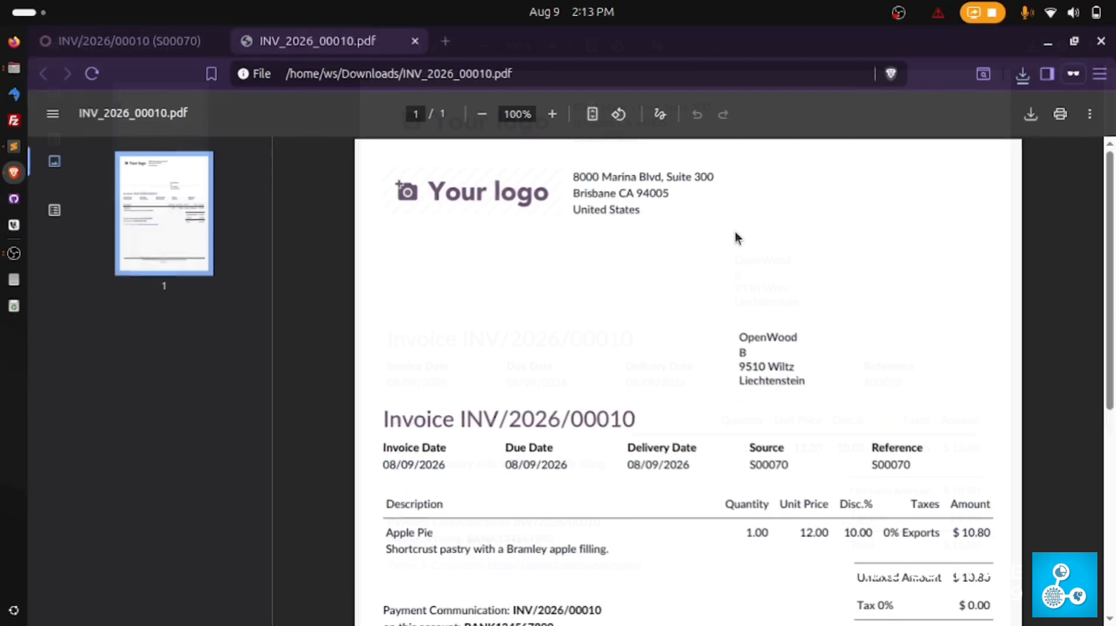
scroll(738, 360, "down", 4)
scroll(744, 411, "up", 3)
scroll(743, 411, "up", 2)
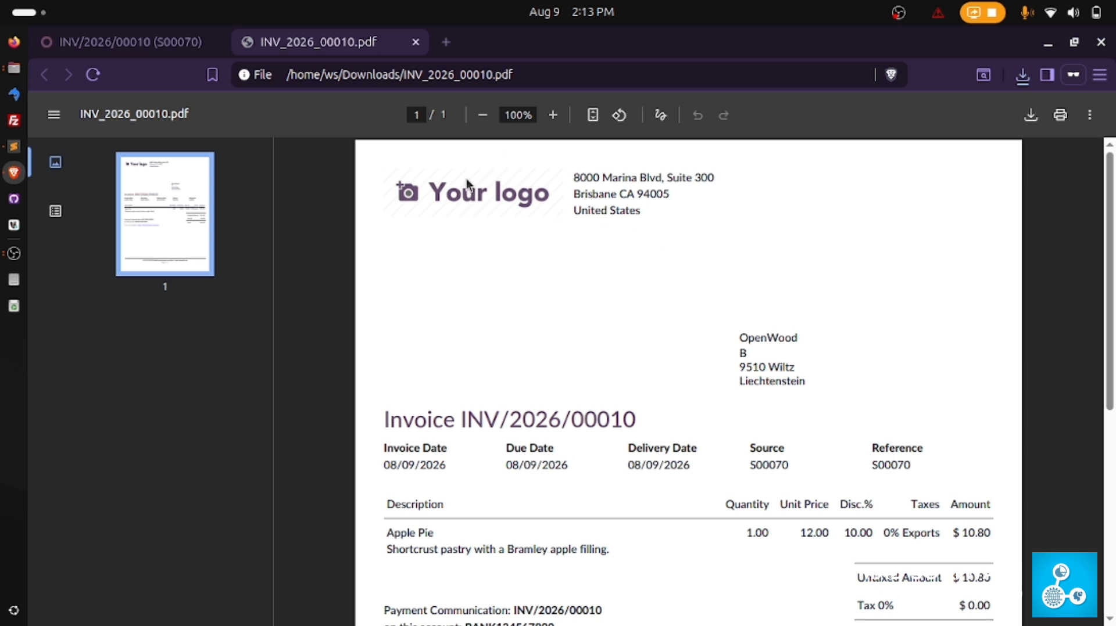
left_click_drag(587, 181, 660, 217)
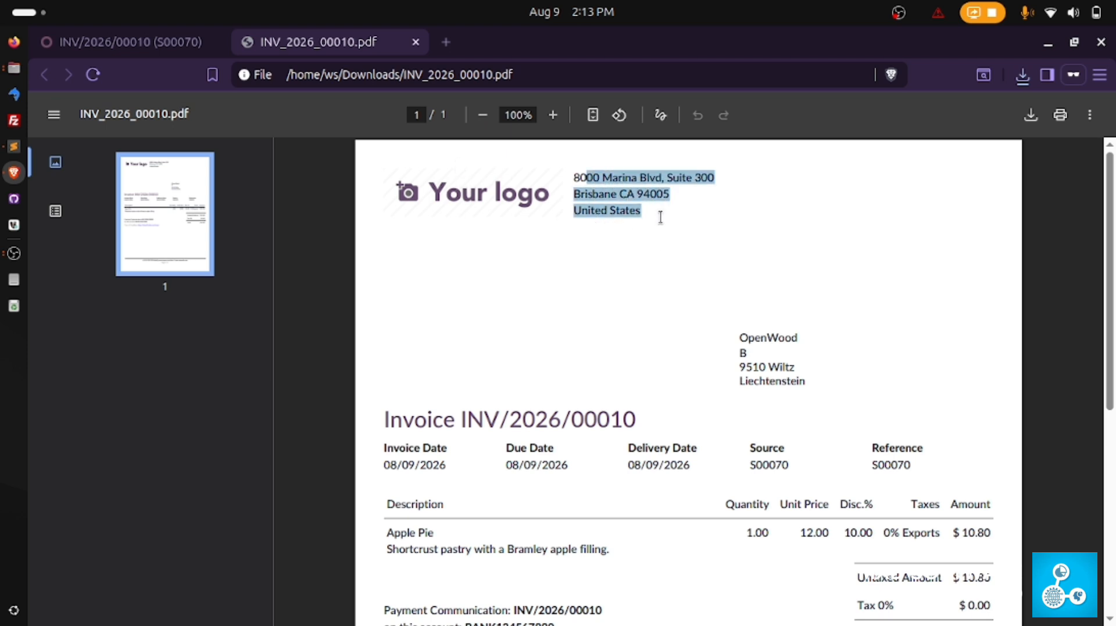
left_click_drag(755, 336, 782, 382)
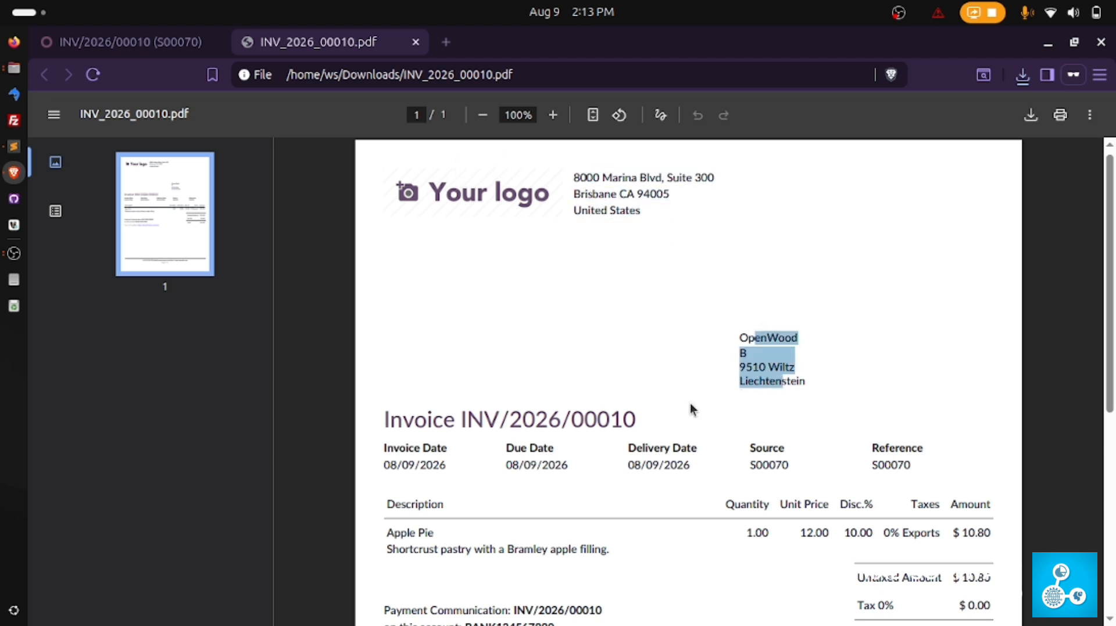
scroll(690, 410, "down", 2)
left_click_drag(404, 322, 1114, 622)
left_click(847, 560)
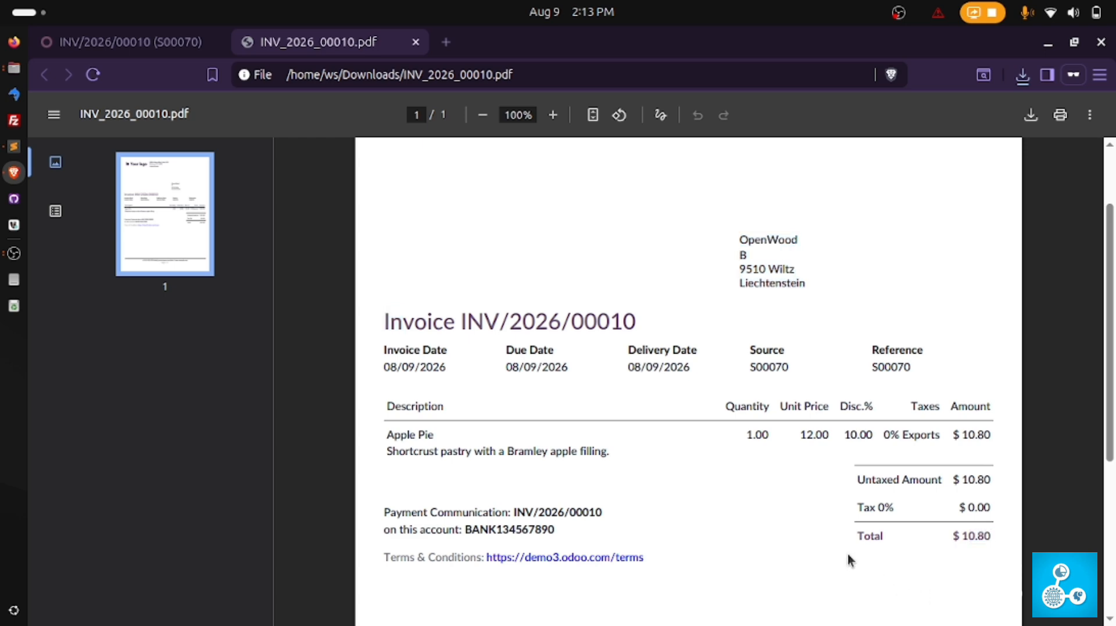
scroll(612, 368, "up", 2)
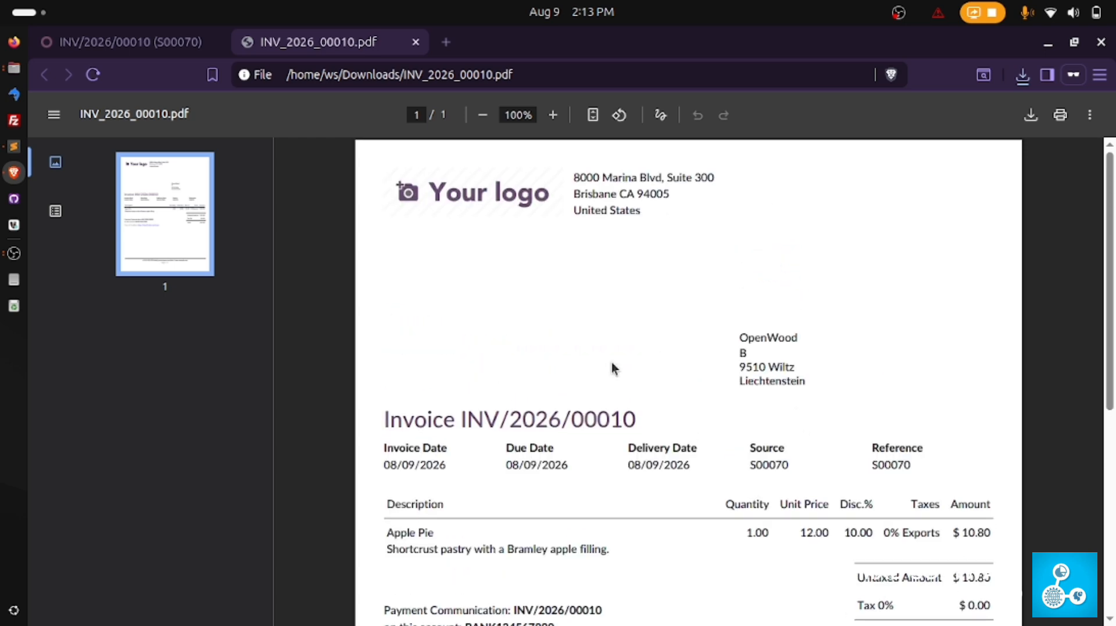
left_click(415, 42)
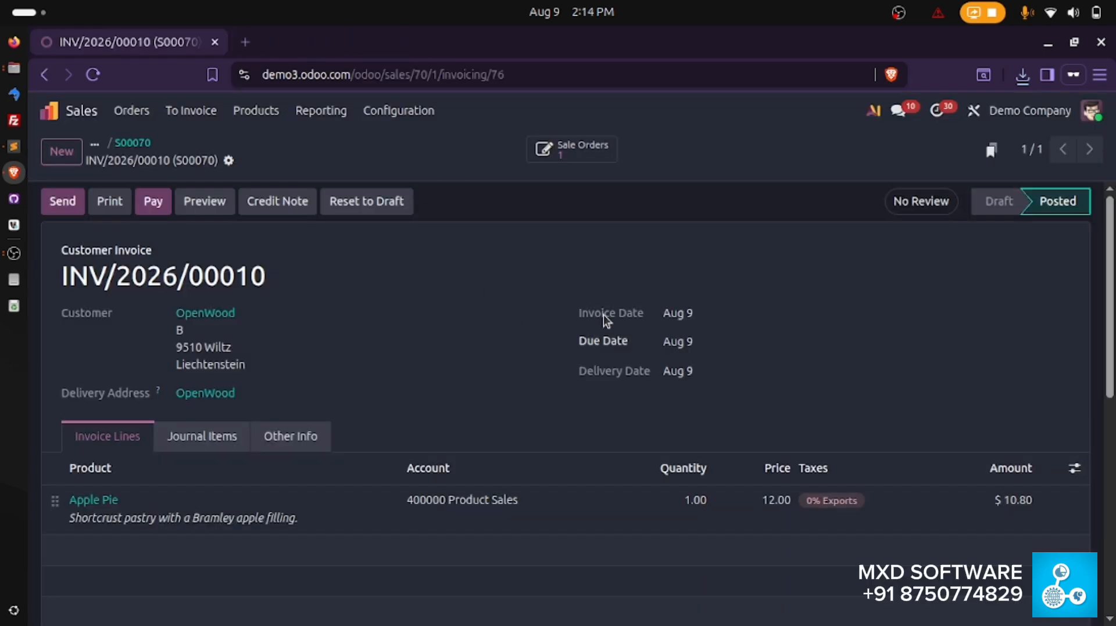
- Send the posted invoice to OpenWood by email with the invoice PDF attached
key("F11")
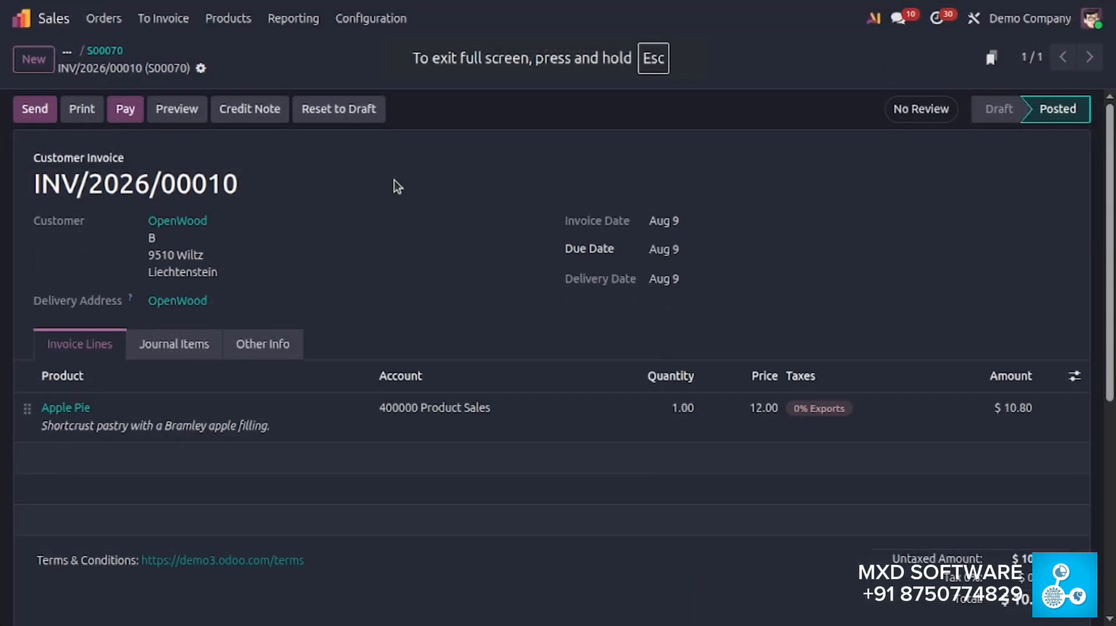
left_click(49, 115)
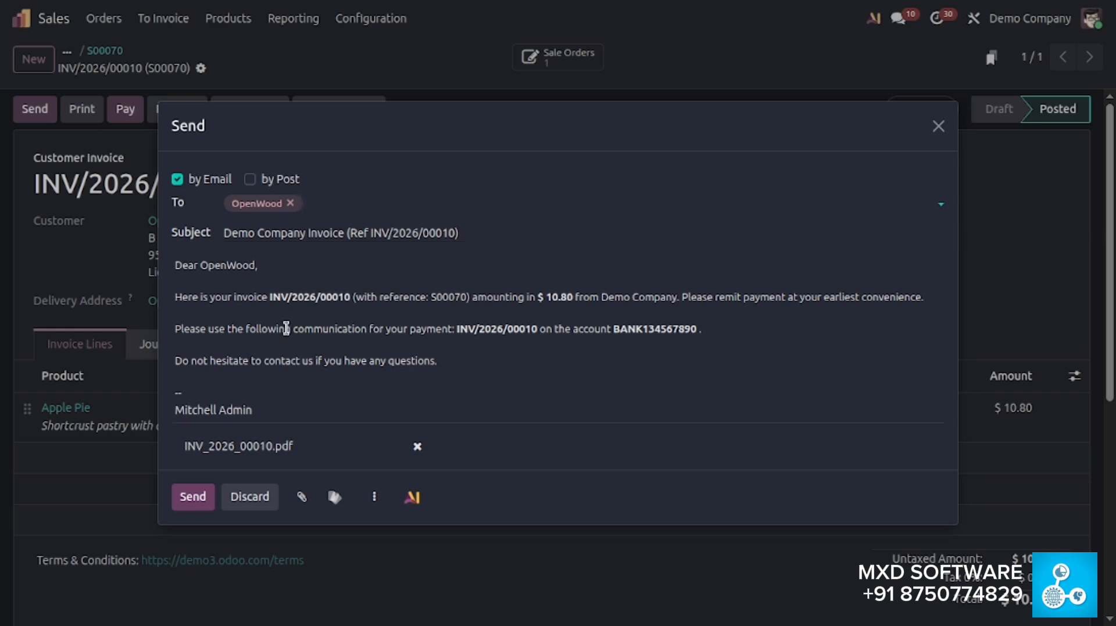
left_click(196, 497)
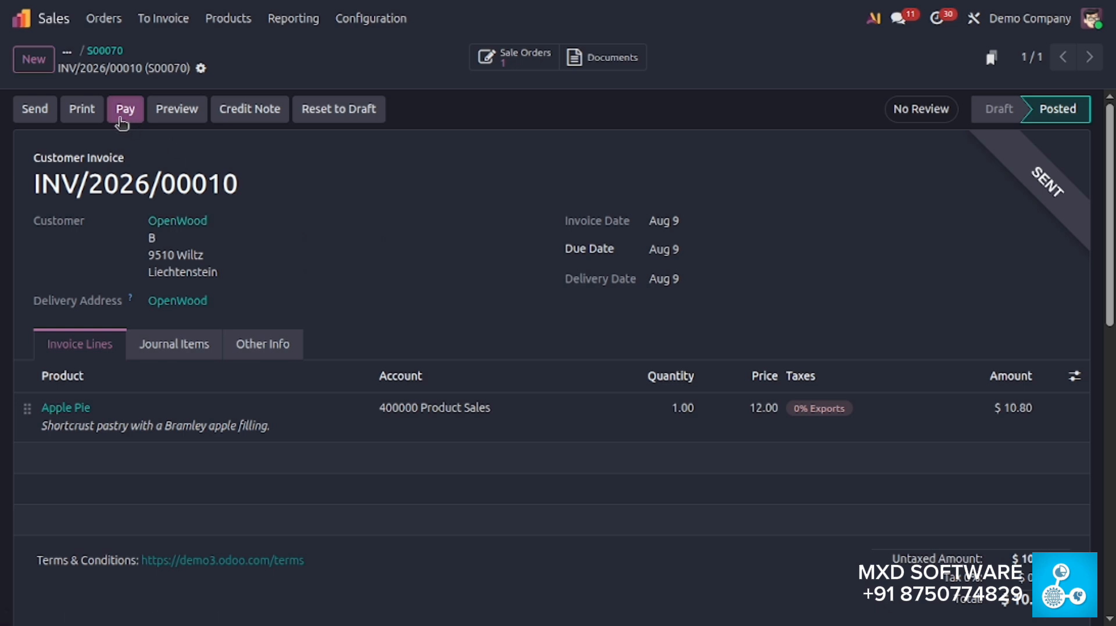
- In the Sales settings, switch the invoicing policy to Invoice what is delivered and back to Invoice what is ordered, and save
left_click(368, 19)
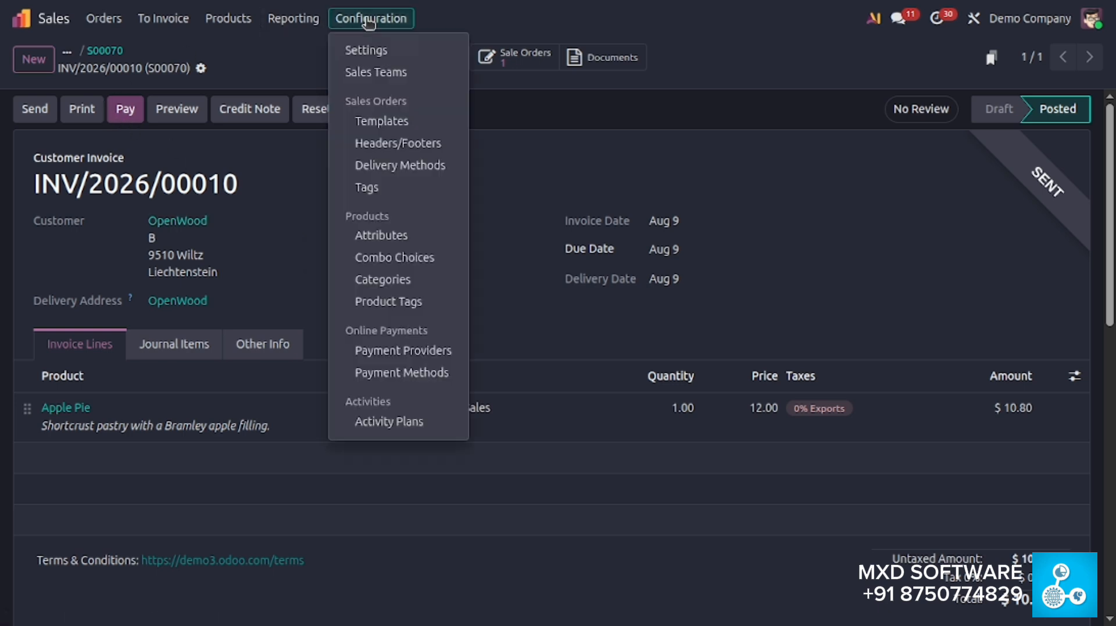
left_click(378, 52)
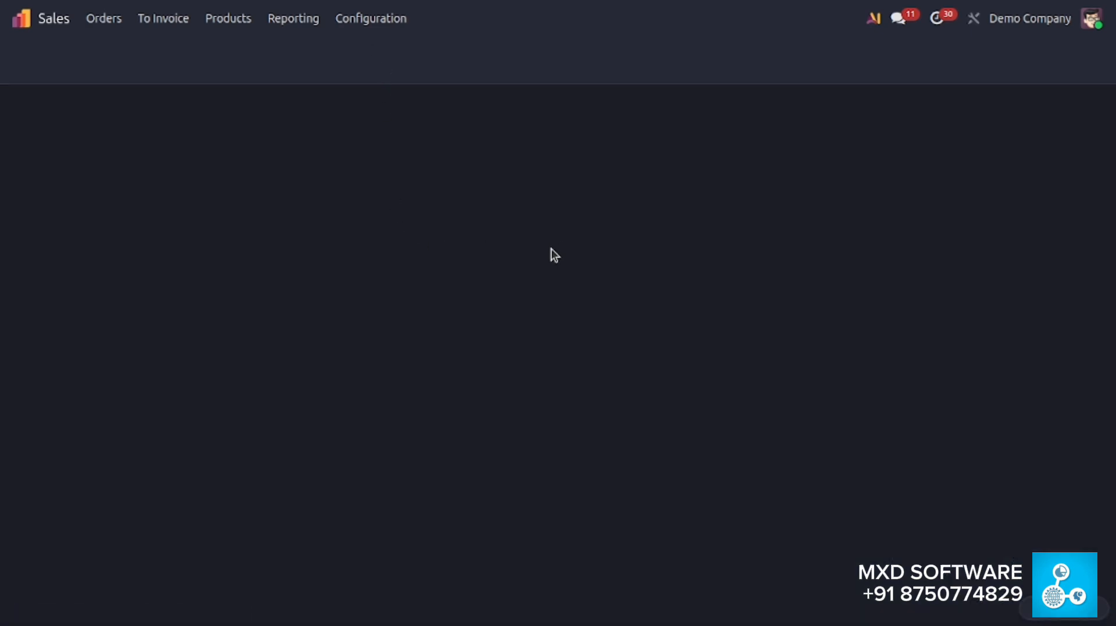
scroll(553, 255, "down", 15)
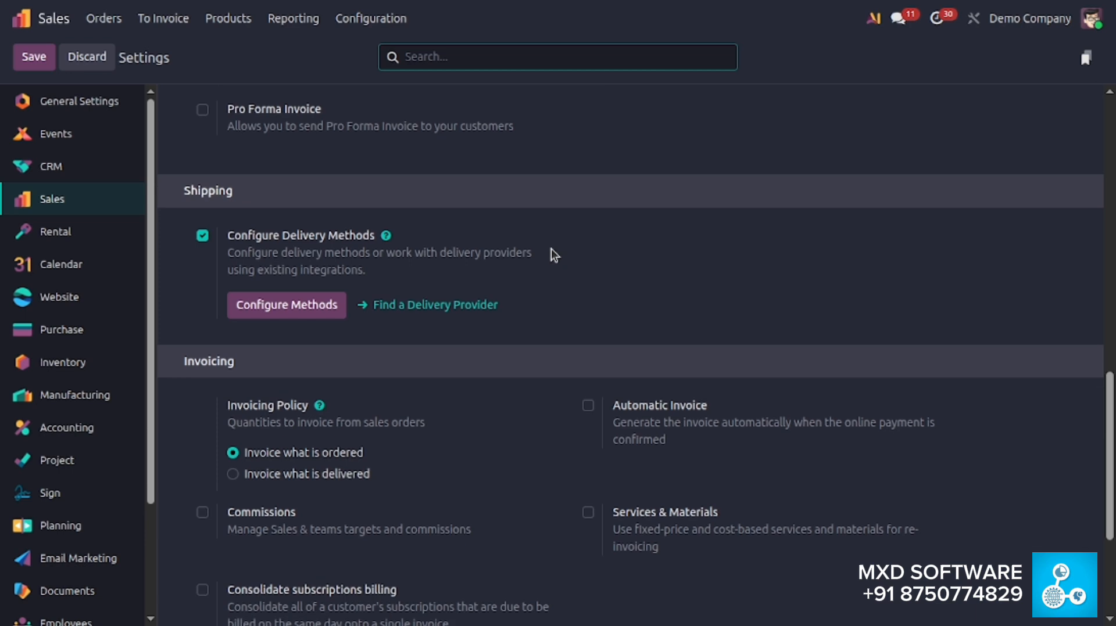
mouse_move(296, 454)
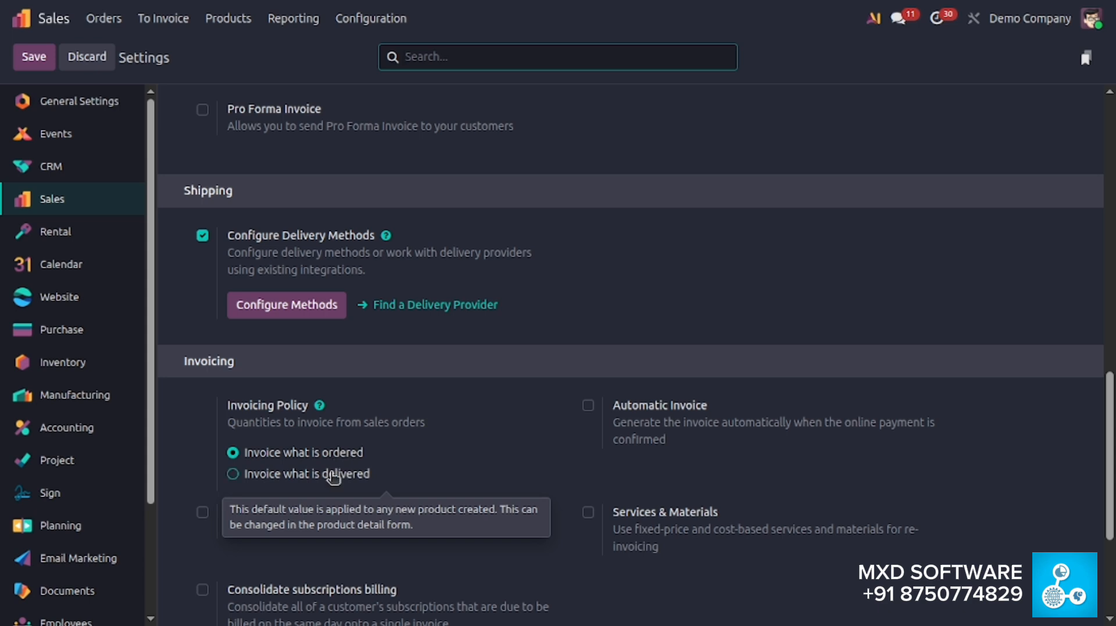
left_click(333, 477)
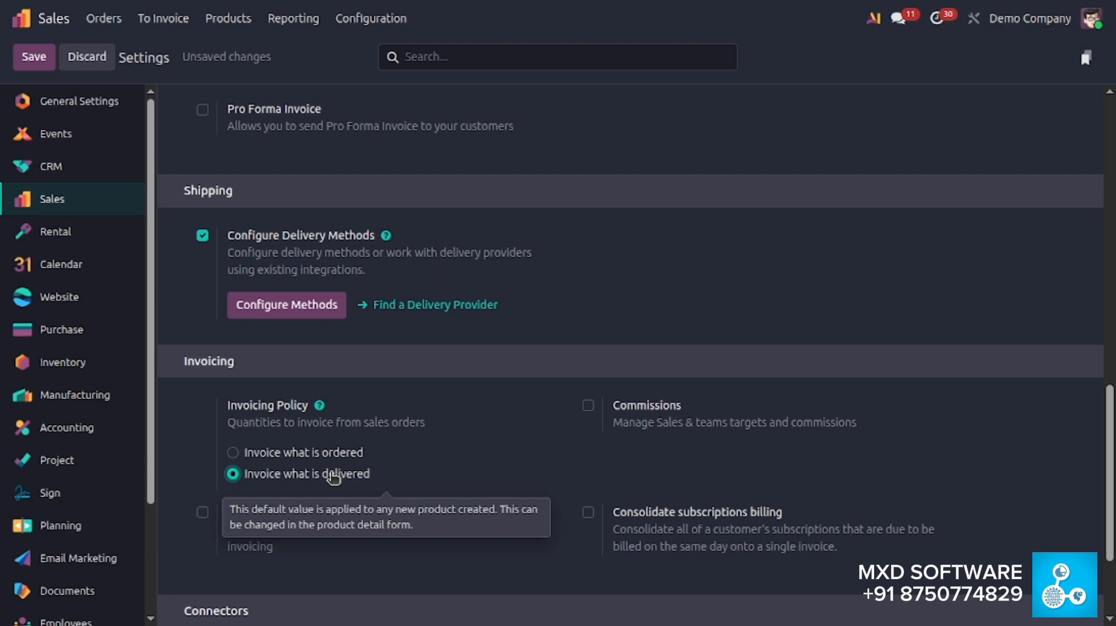
left_click(331, 454)
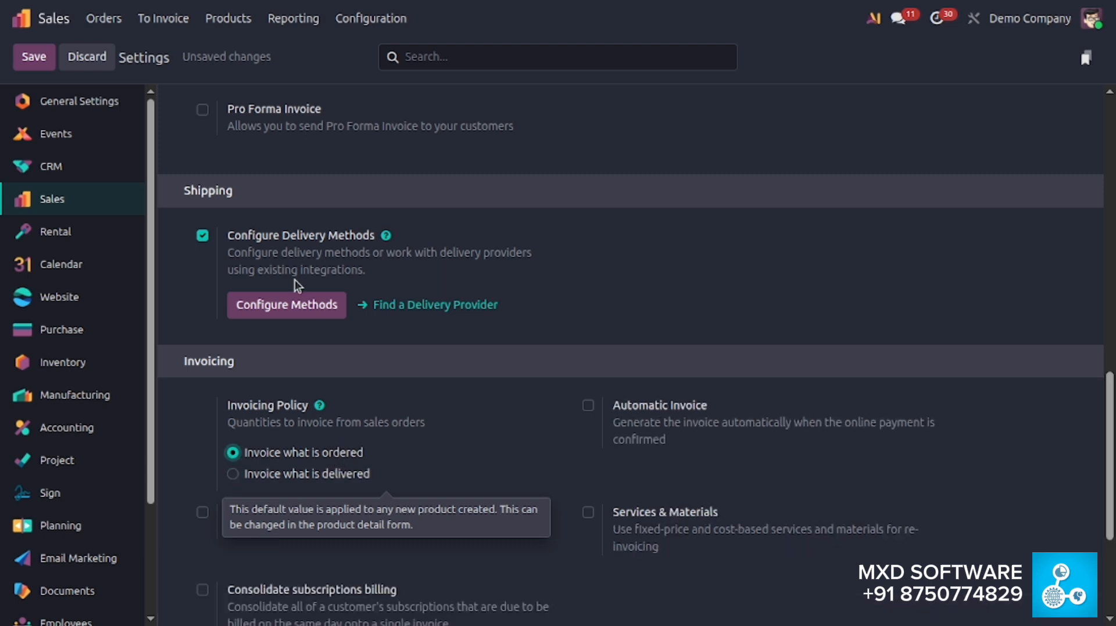
left_click(34, 56)
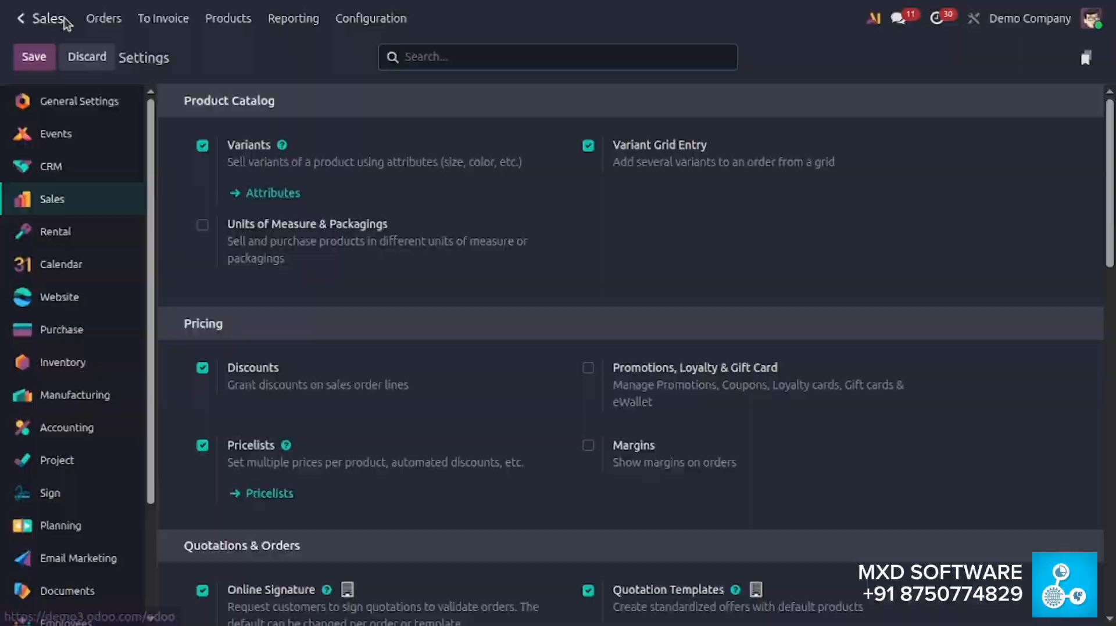
- Start a new quotation from the list of sales orders with Acme Corporation as the customer
left_click(23, 16)
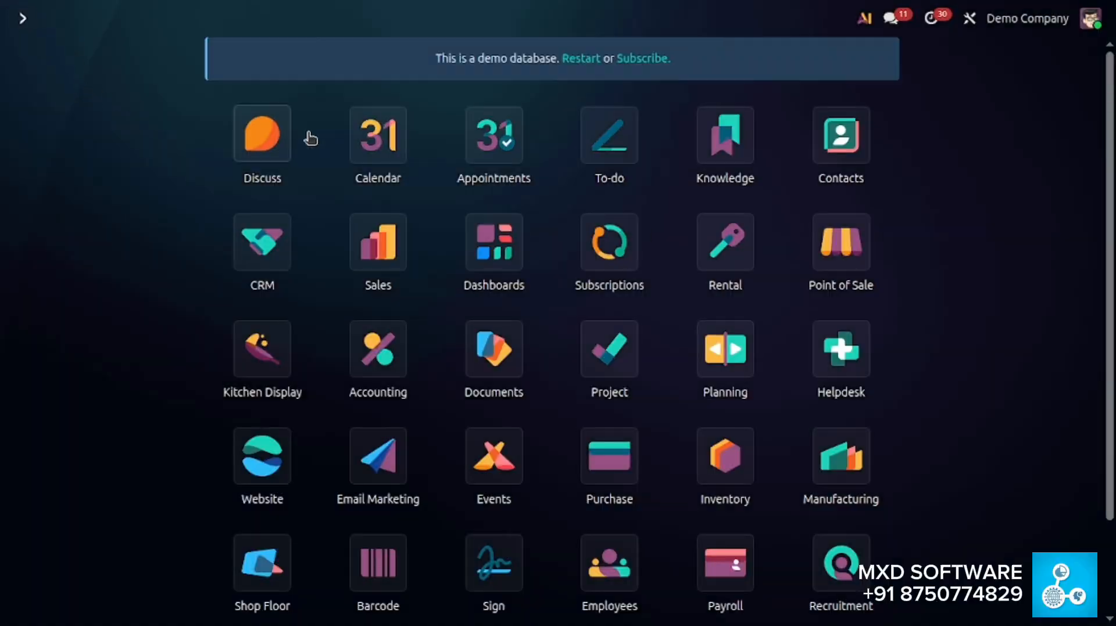
left_click(400, 265)
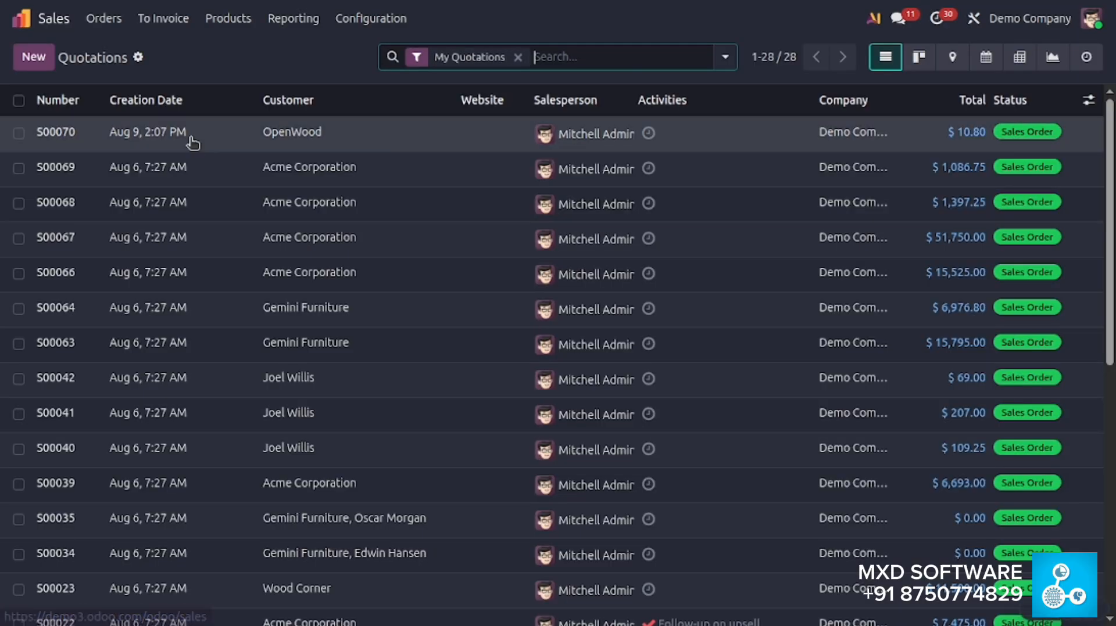
left_click(105, 19)
left_click(113, 71)
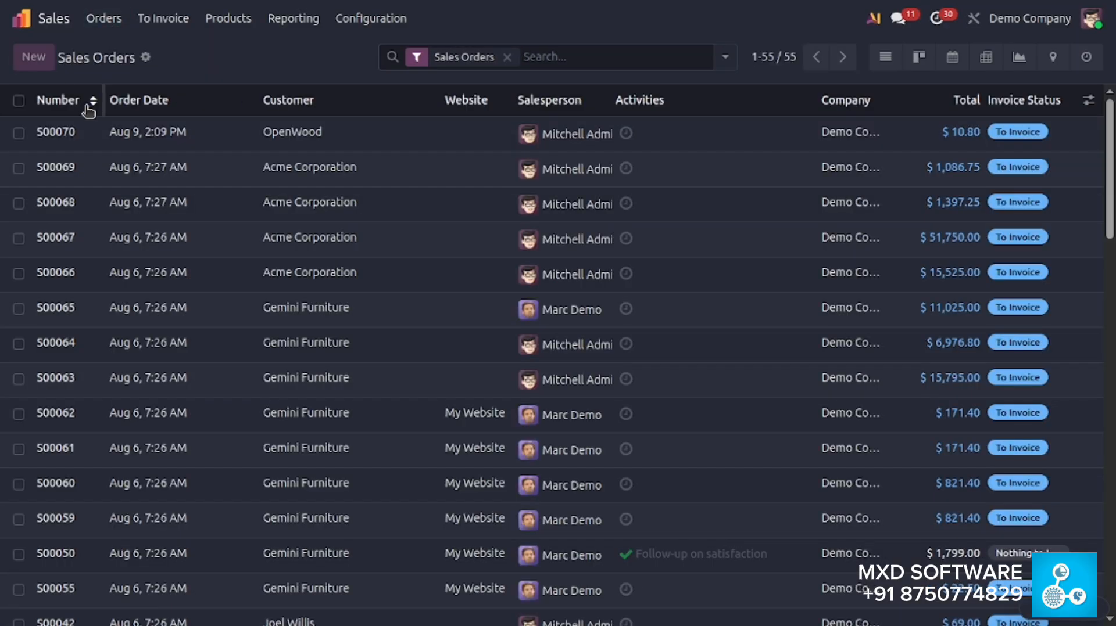
key("alt+c")
left_click(269, 200)
left_click(215, 228)
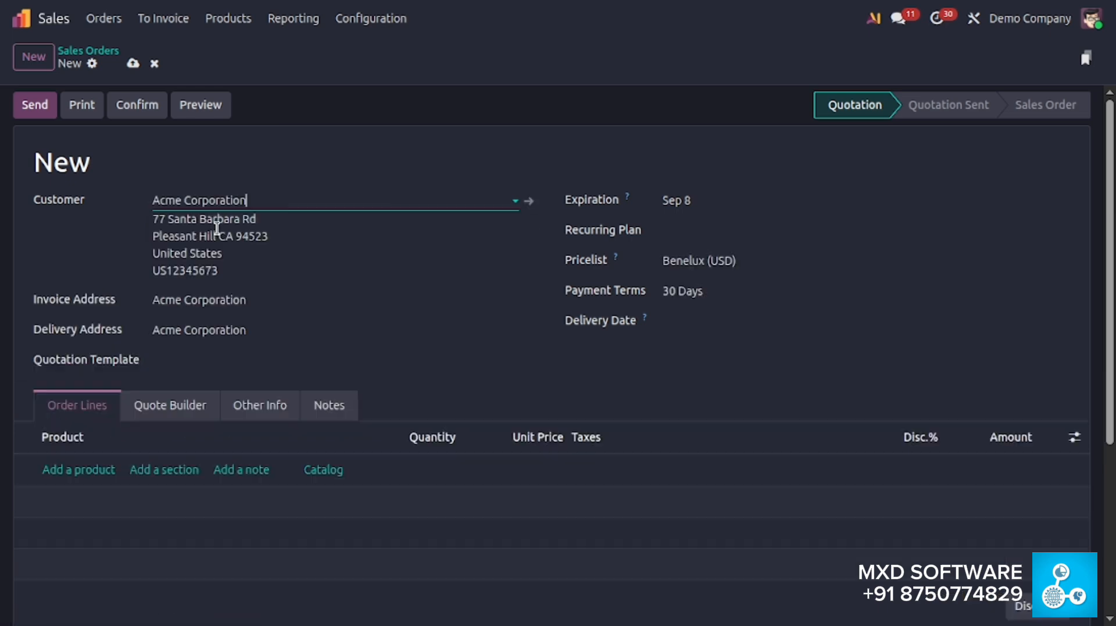
- Add Bagel and the white Acoustic Bloc Screens to the Acme Corporation quotation, one unit each
left_click(97, 470)
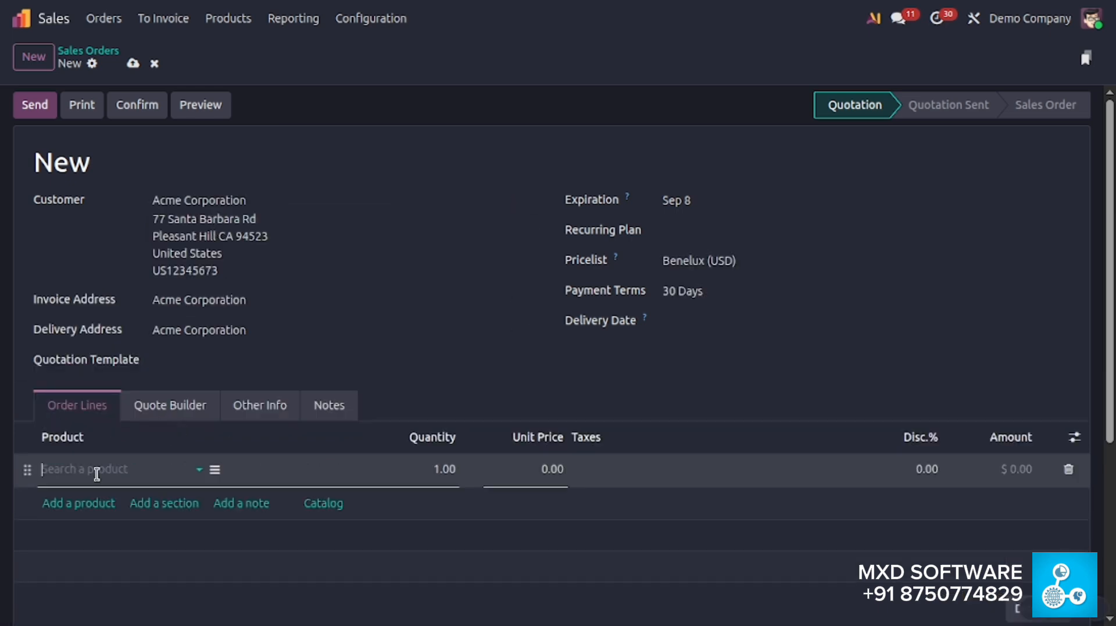
left_click(97, 473)
left_click(125, 417)
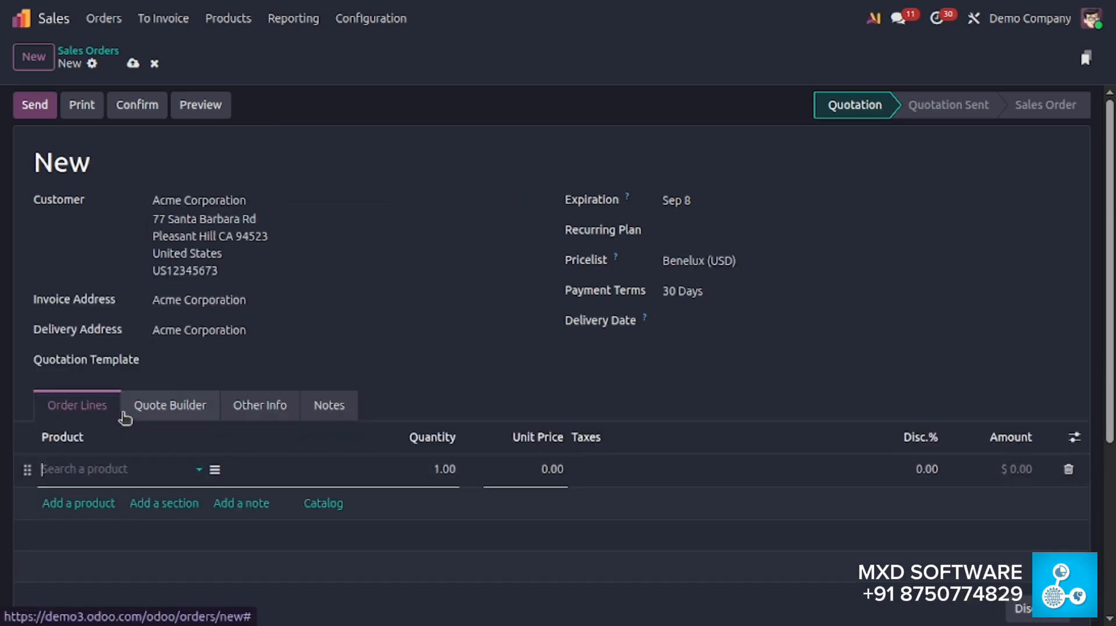
left_click(90, 531)
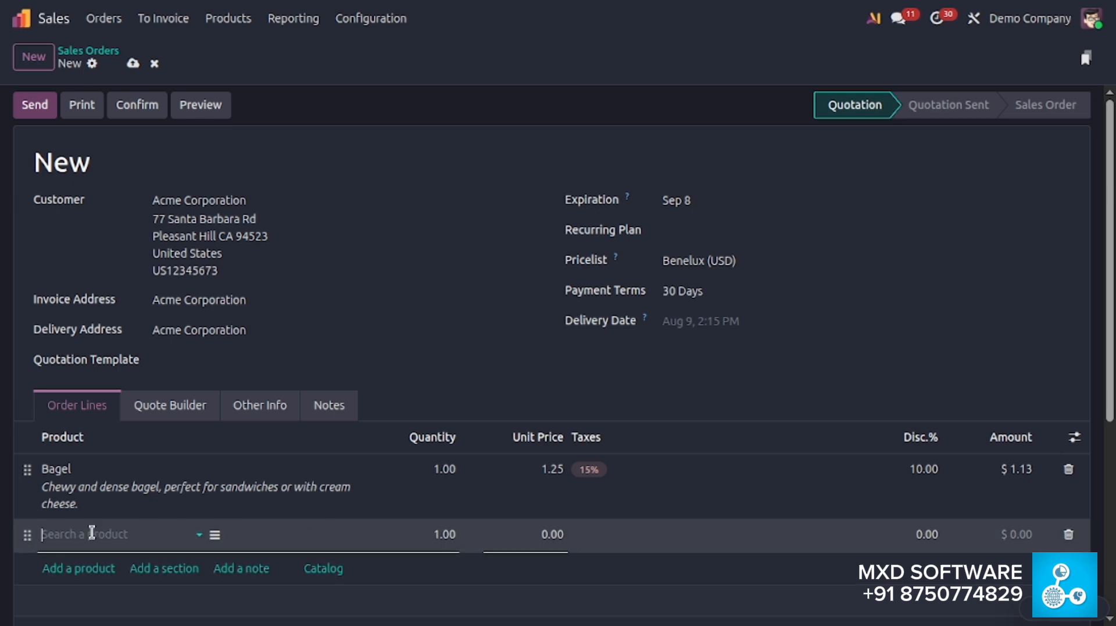
left_click(92, 533)
left_click(121, 337)
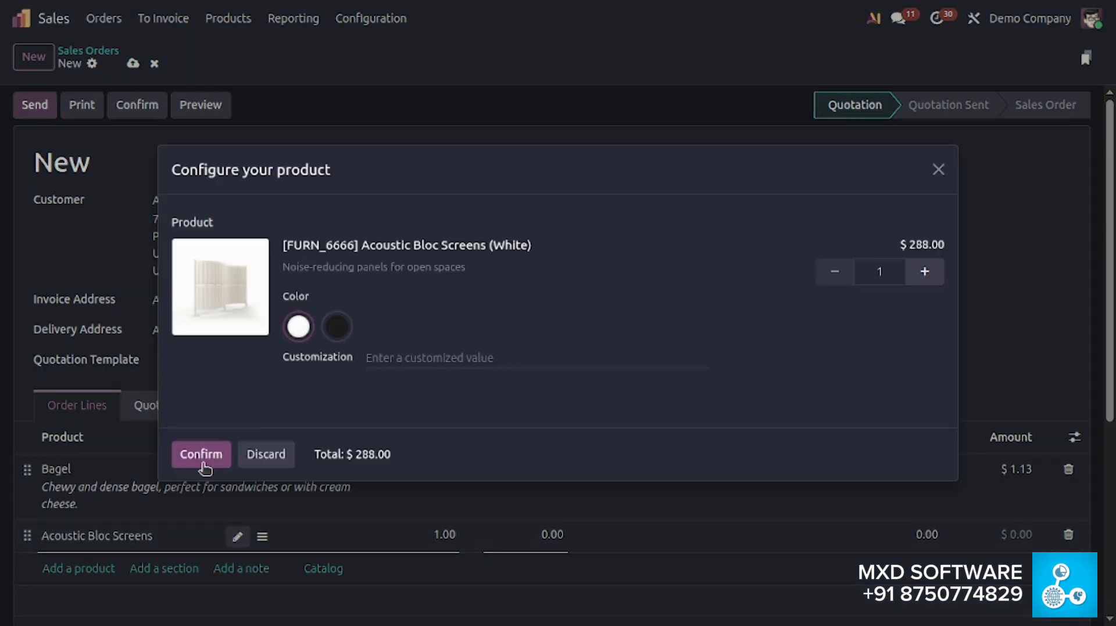
left_click(204, 464)
scroll(871, 469, "down", 4)
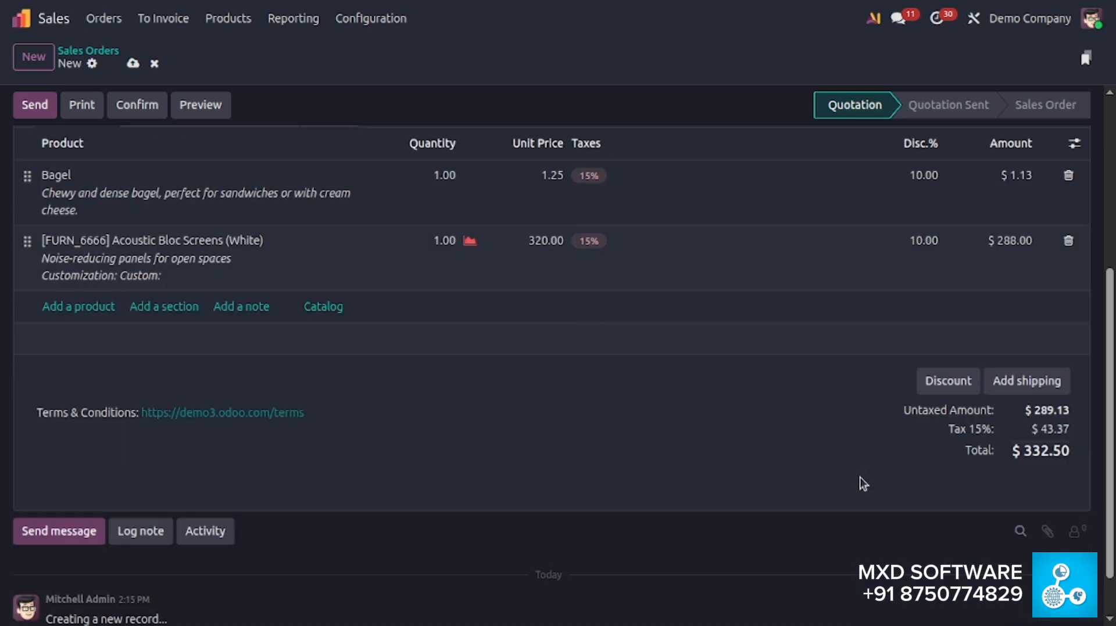
scroll(861, 483, "up", 5)
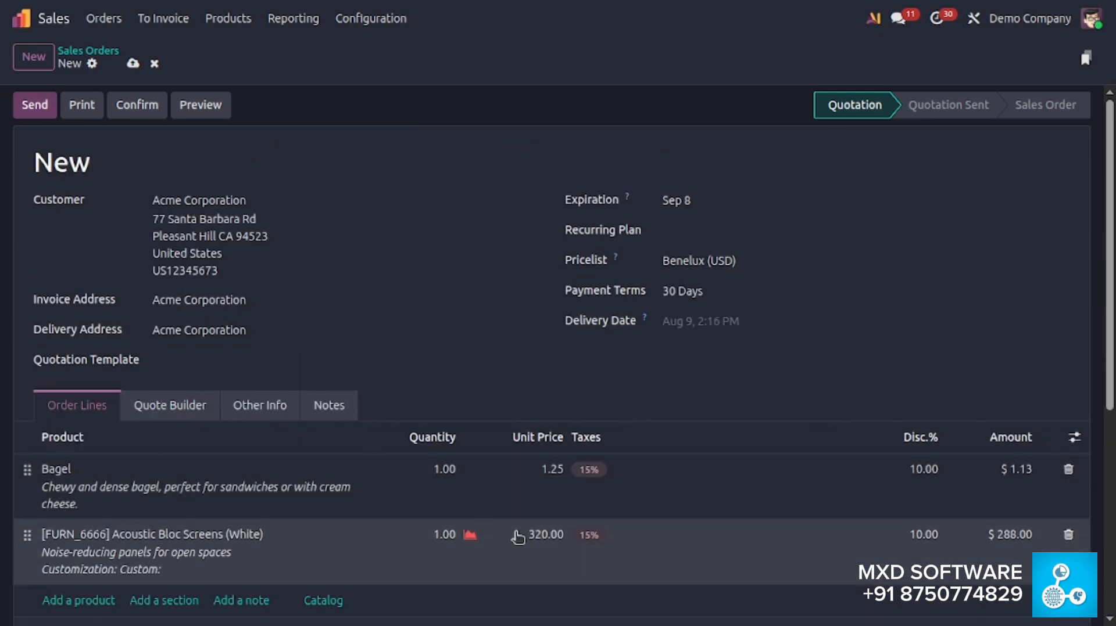
- Confirm the Acme Corporation quotation and create a draft regular invoice from the sales order
left_click(137, 110)
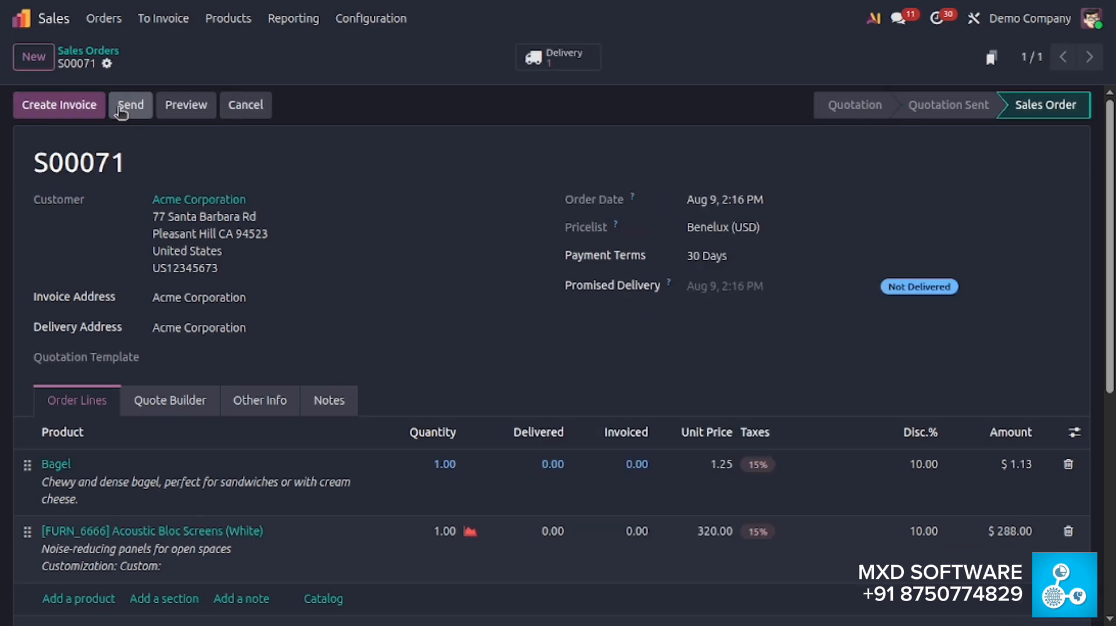
left_click(75, 110)
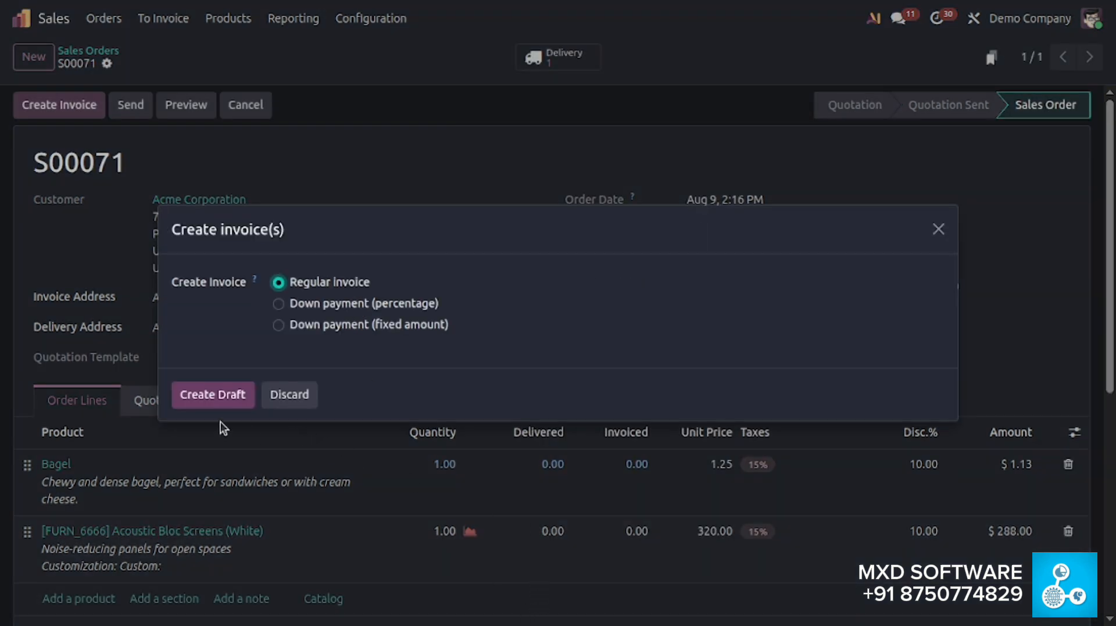
left_click(204, 398)
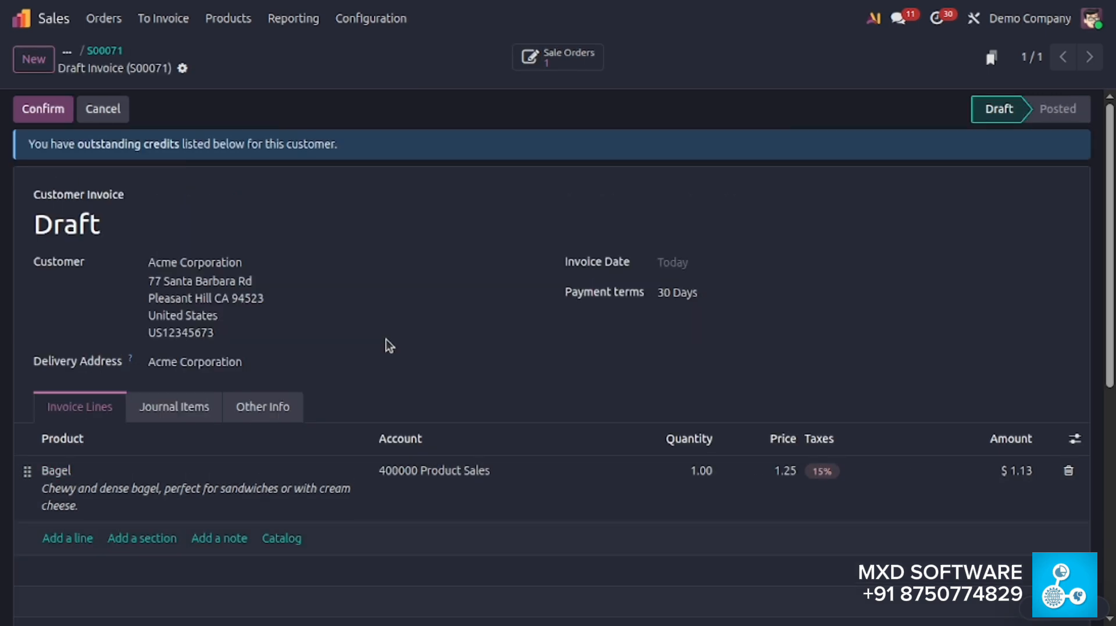
- Post Acme Corporation's draft invoice for the Bagel and send it to the customer
scroll(270, 476, "down", 5)
scroll(263, 476, "up", 5)
left_click(43, 108)
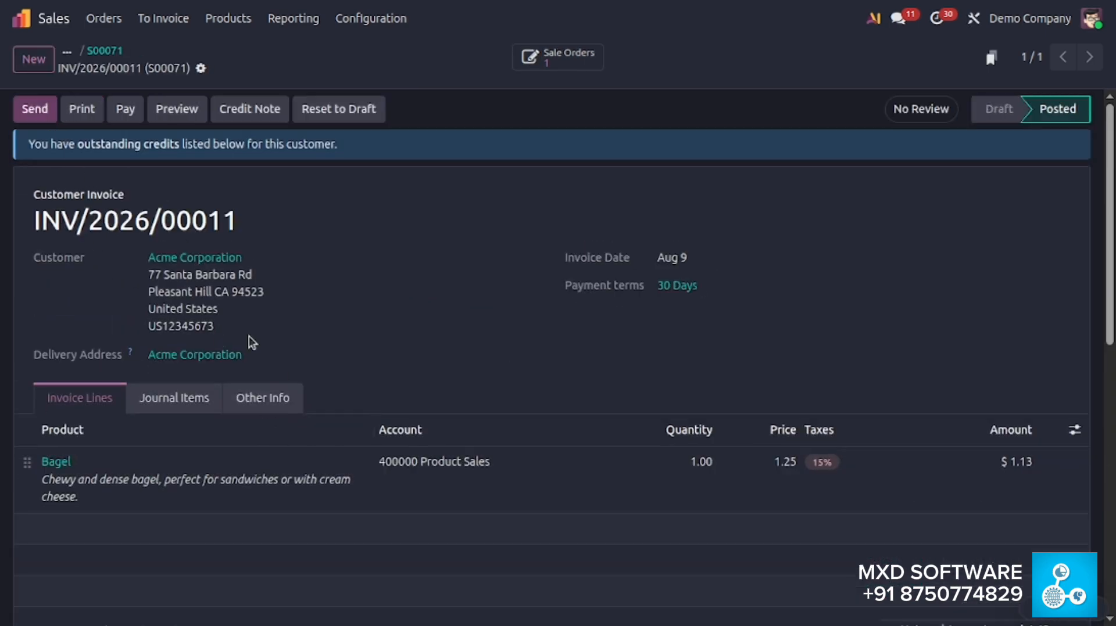
left_click(34, 110)
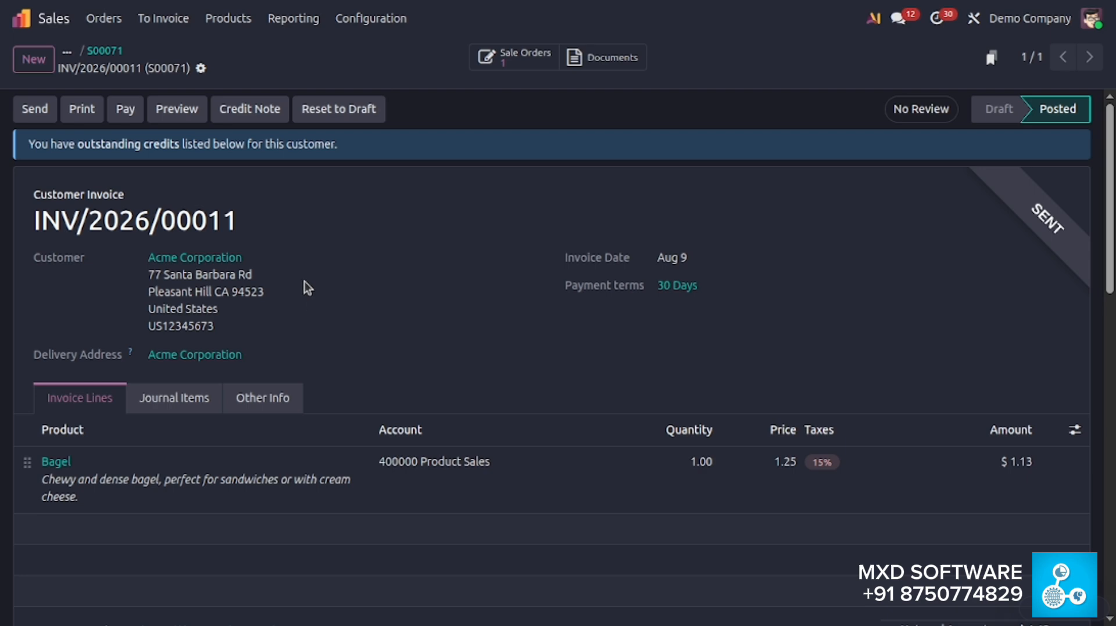
- Set the invoicing policy to Invoice what is delivered in the Sales settings and save
left_click(369, 18)
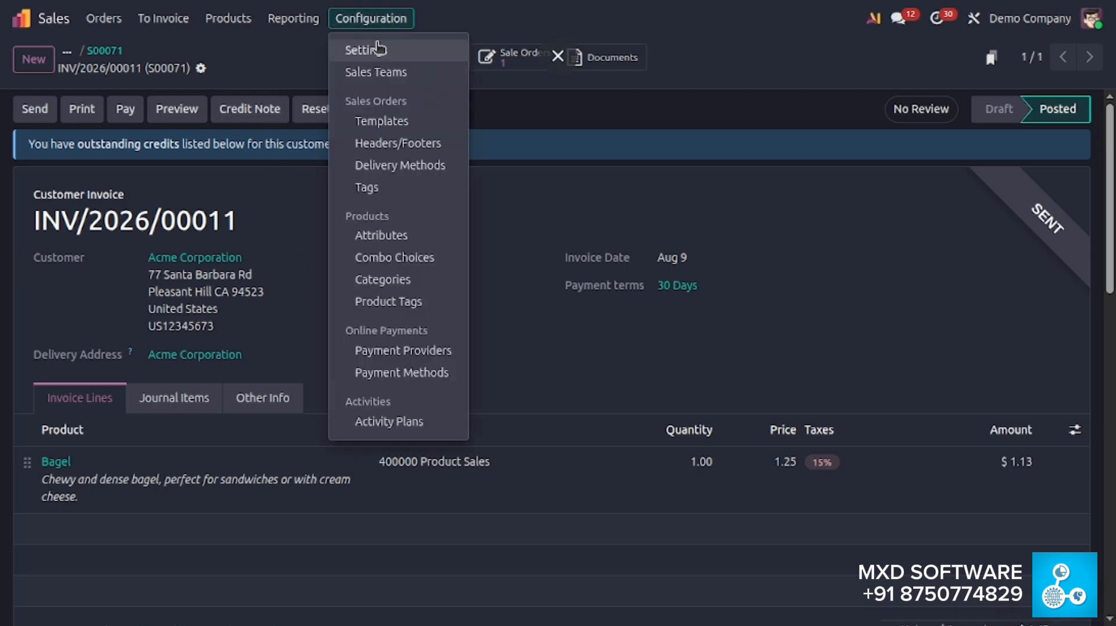
left_click(375, 45)
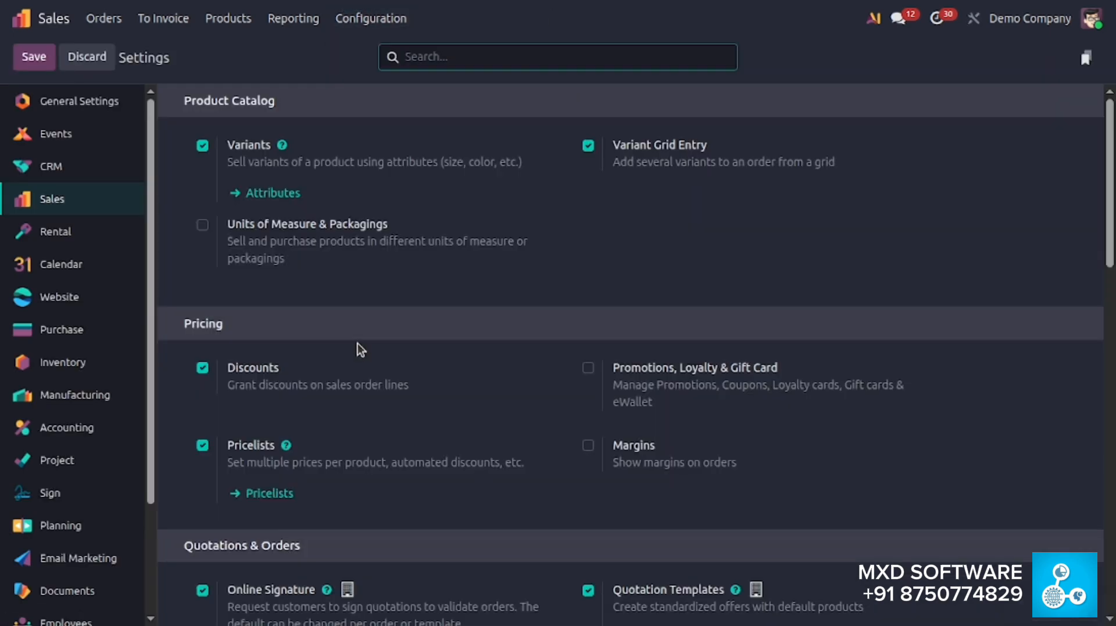
scroll(360, 349, "down", 6)
scroll(356, 343, "down", 9)
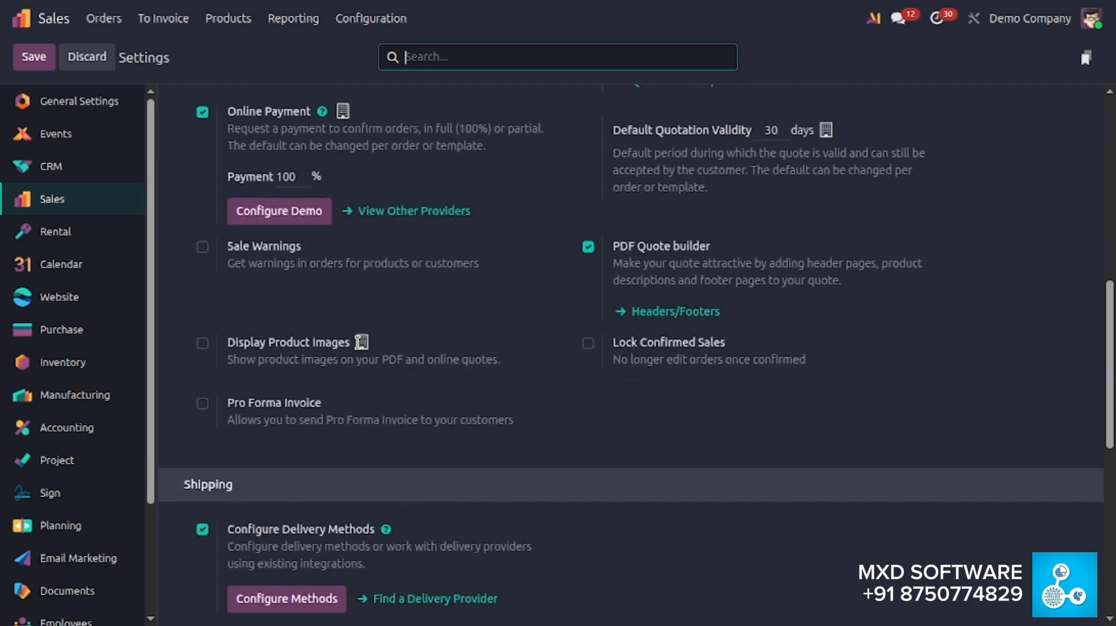
left_click(348, 379)
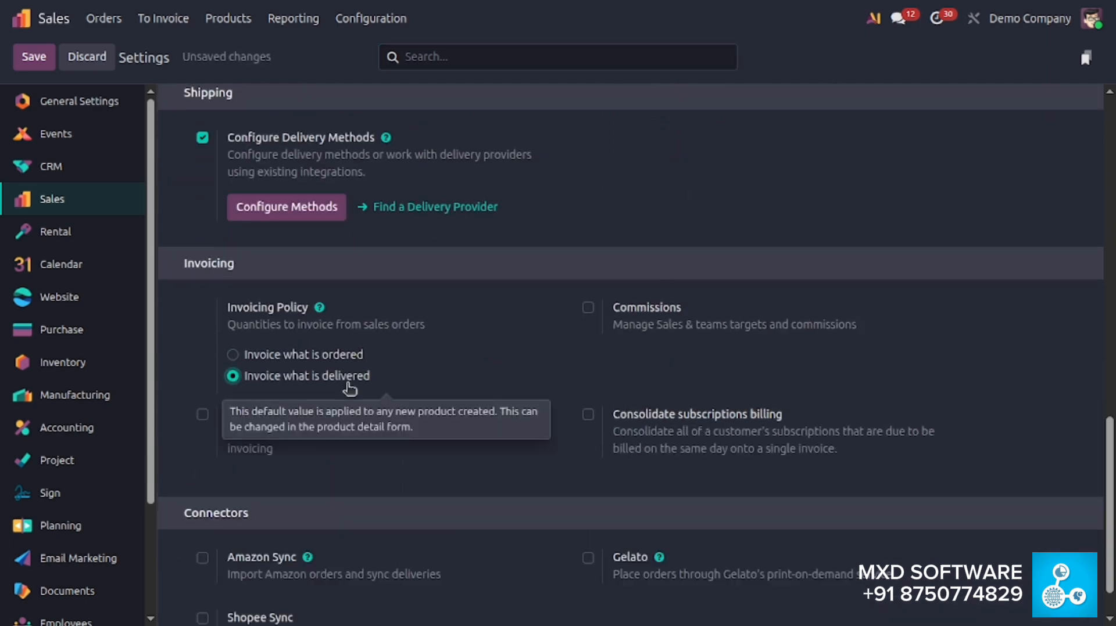
left_click(33, 57)
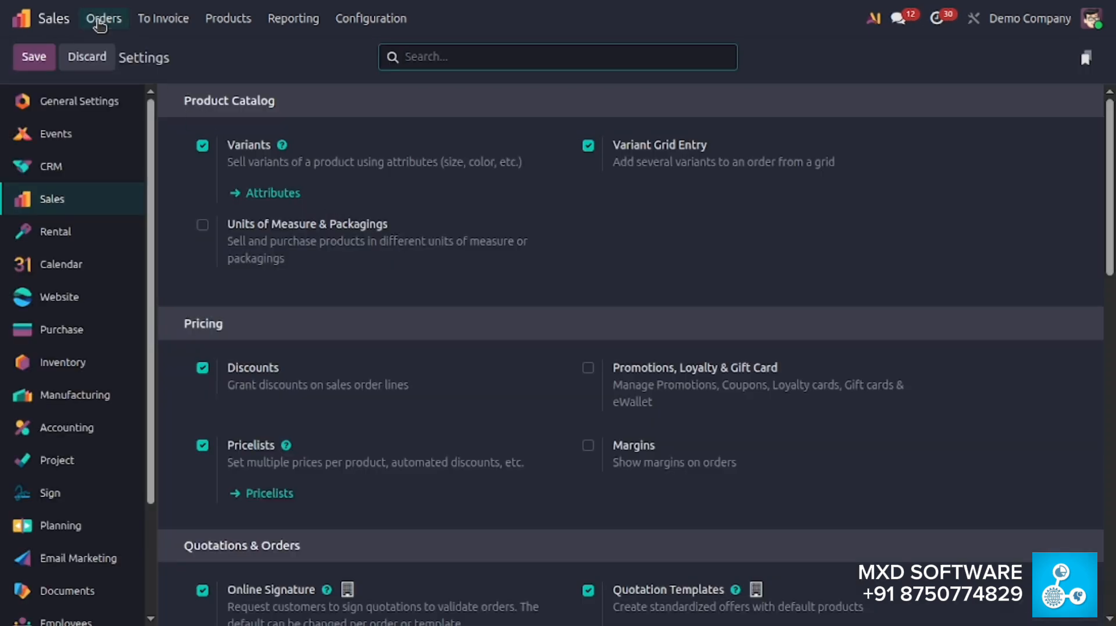
- Start a new quotation from the list of sales orders with OpenWood as the customer
left_click(105, 19)
left_click(116, 74)
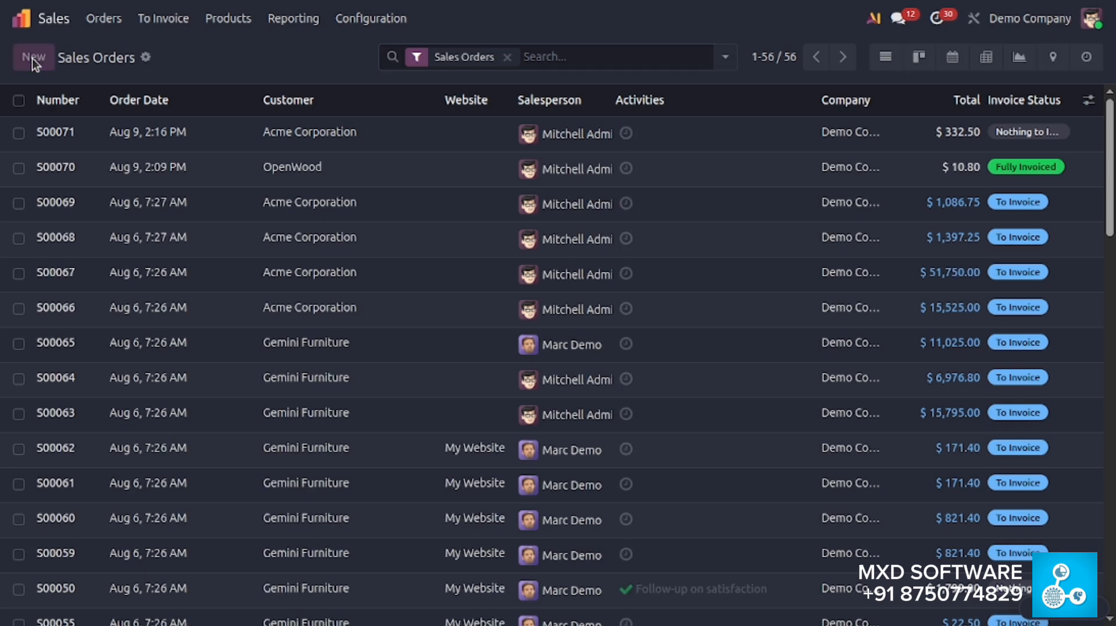
left_click(32, 58)
left_click(75, 433)
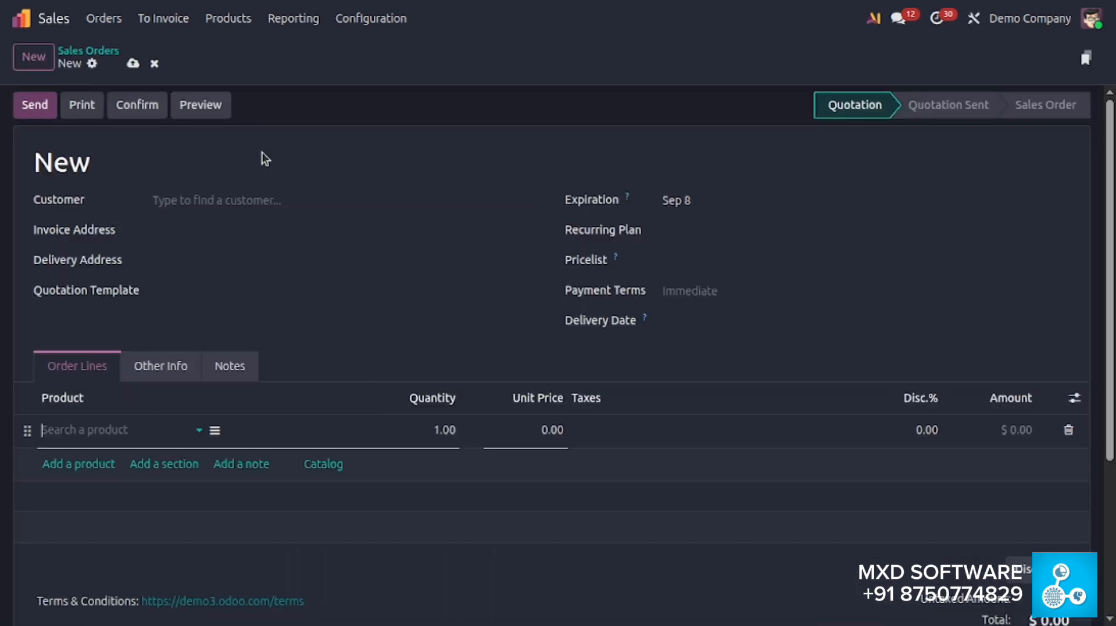
left_click(239, 199)
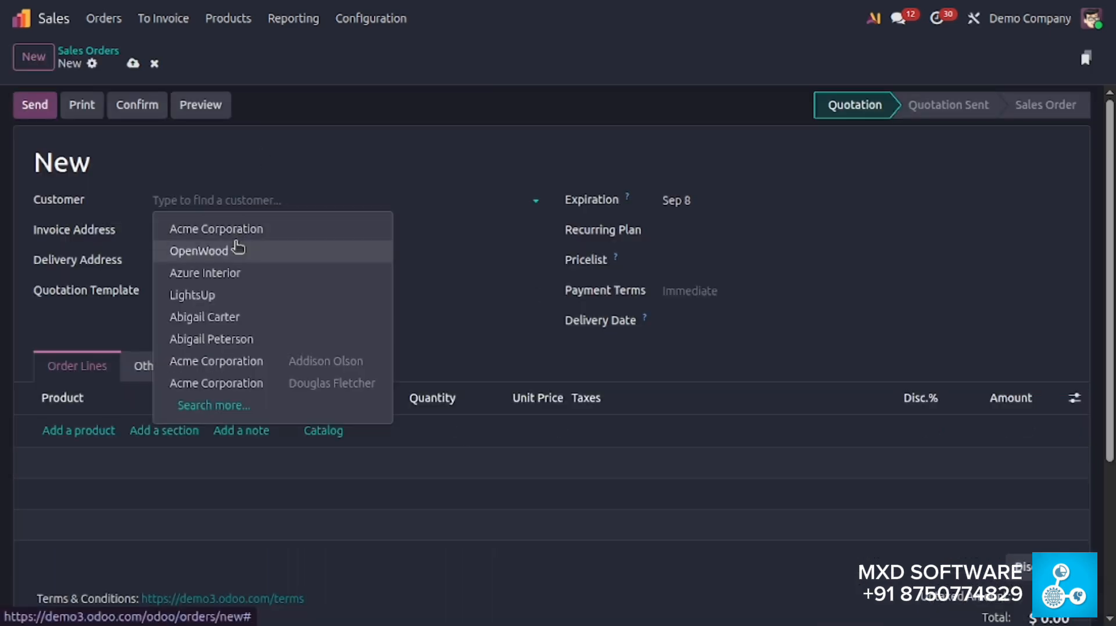
left_click(239, 249)
- Add the white Acoustic Bloc Screens and Apple Pie to the OpenWood quotation, one unit each
left_click(74, 456)
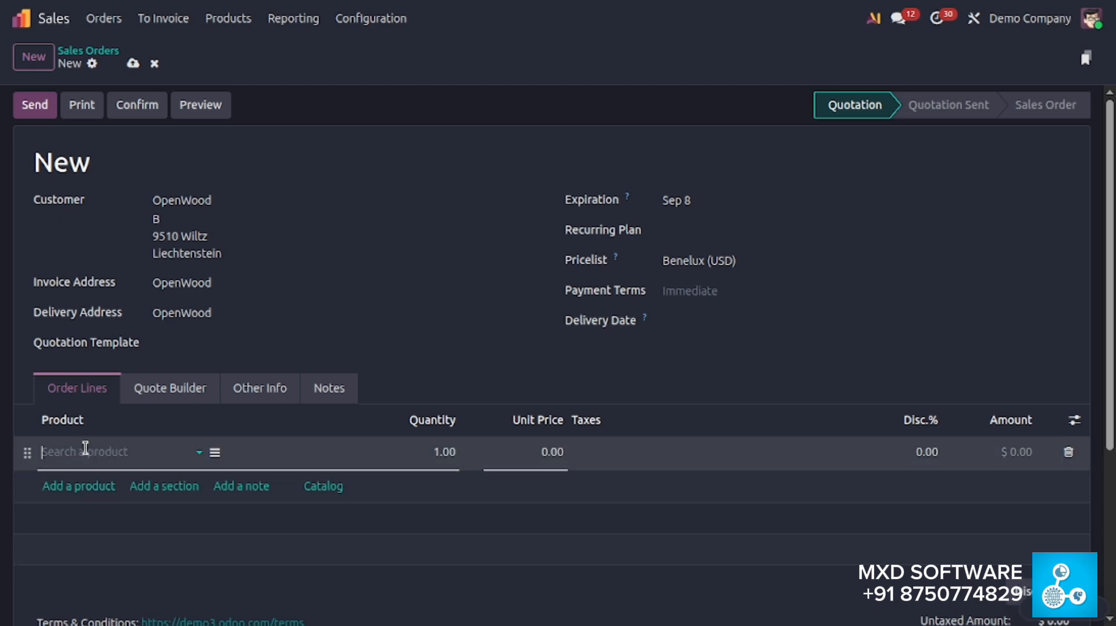
left_click(87, 452)
left_click(116, 249)
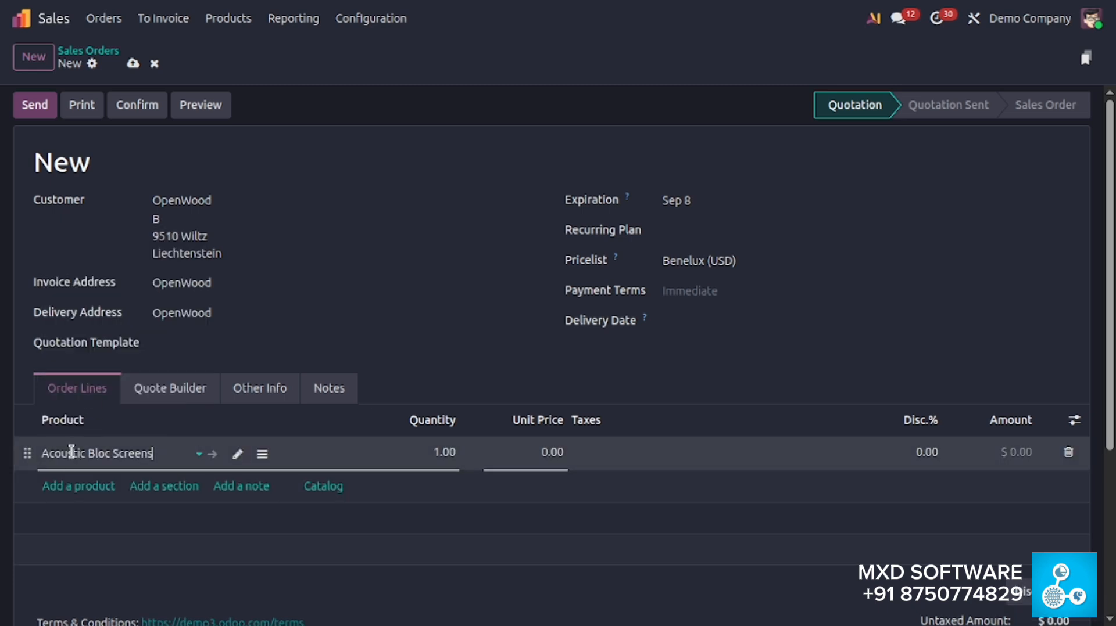
left_click(206, 455)
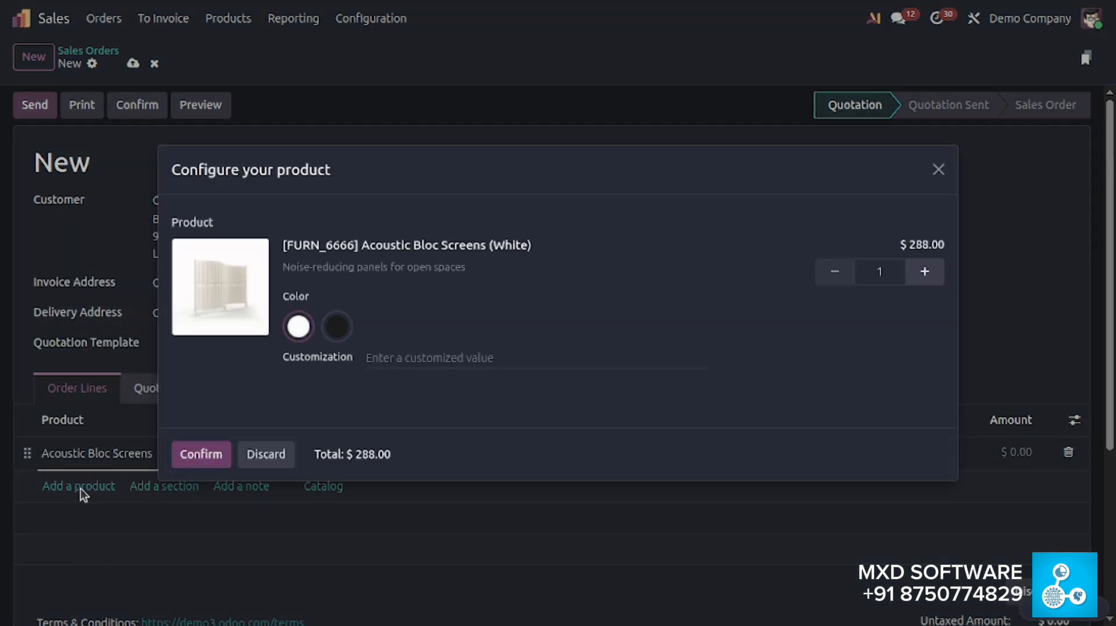
left_click(78, 517)
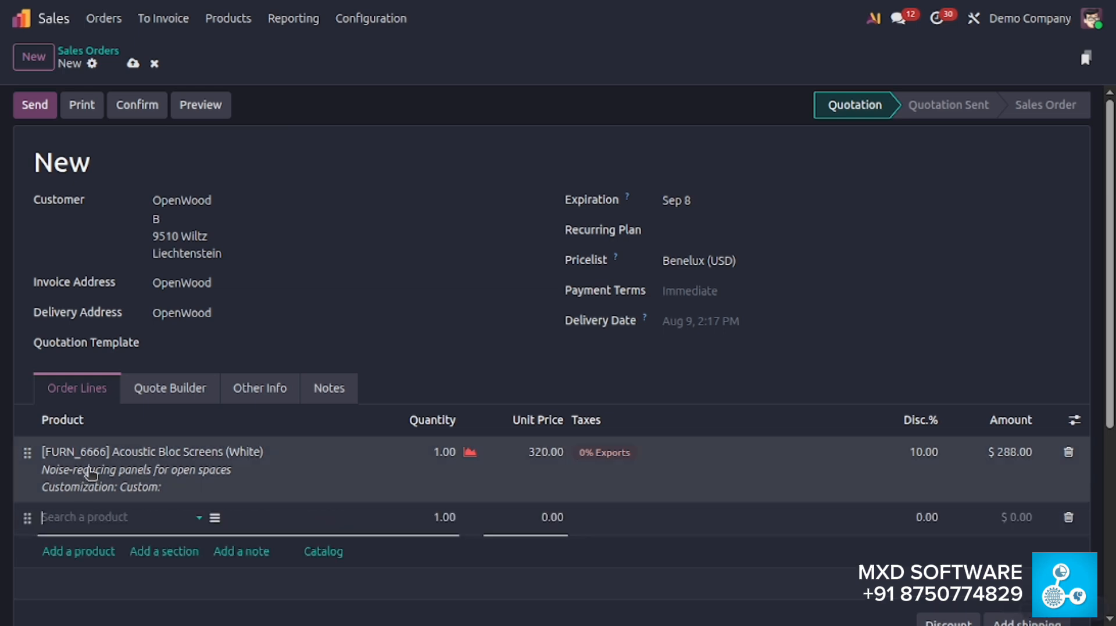
left_click(87, 520)
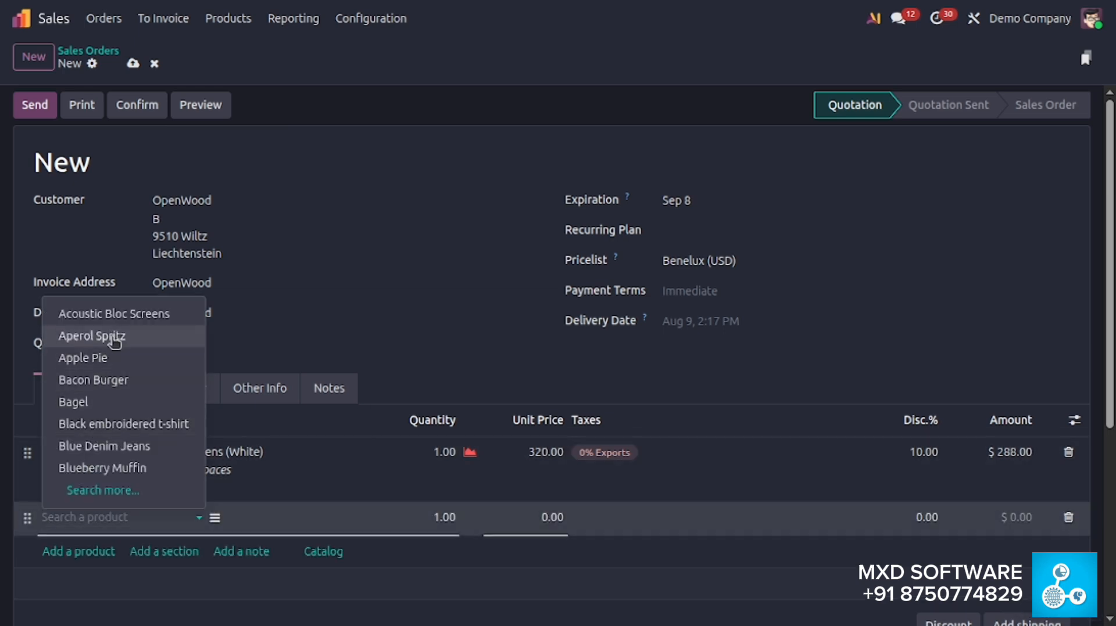
left_click(107, 361)
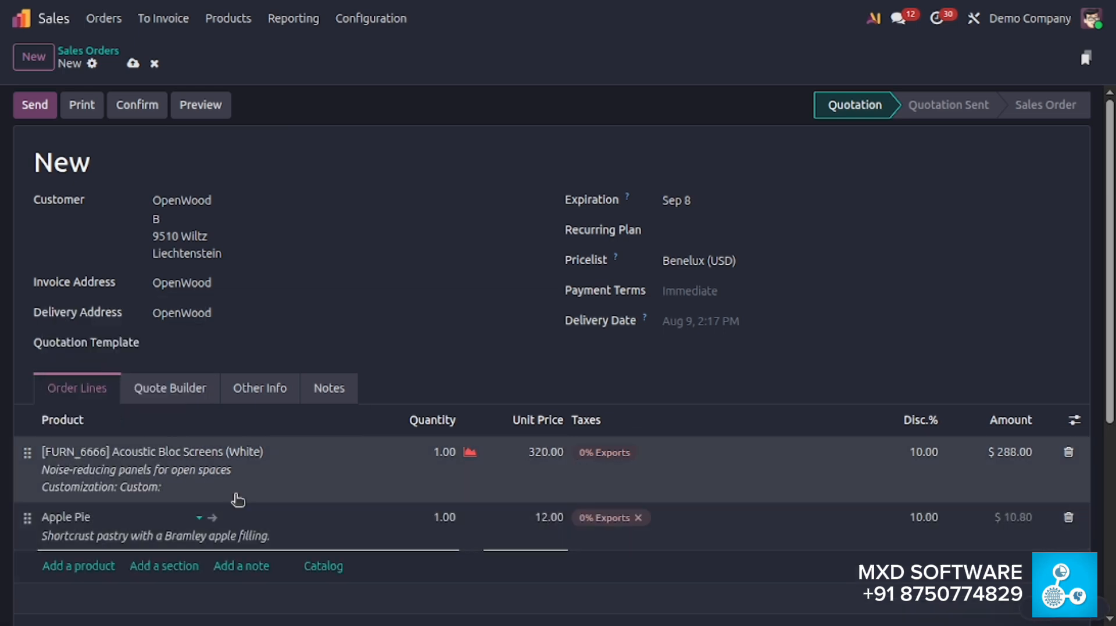
scroll(633, 455, "down", 2)
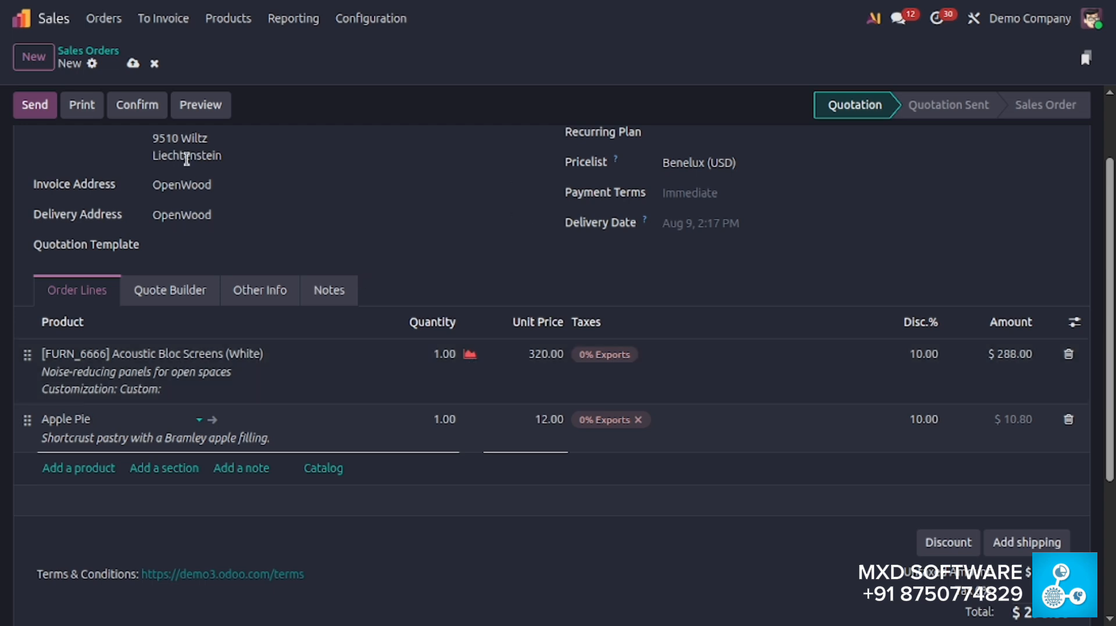
- Confirm the OpenWood quotation as a sales order and post a regular invoice for it
left_click(136, 105)
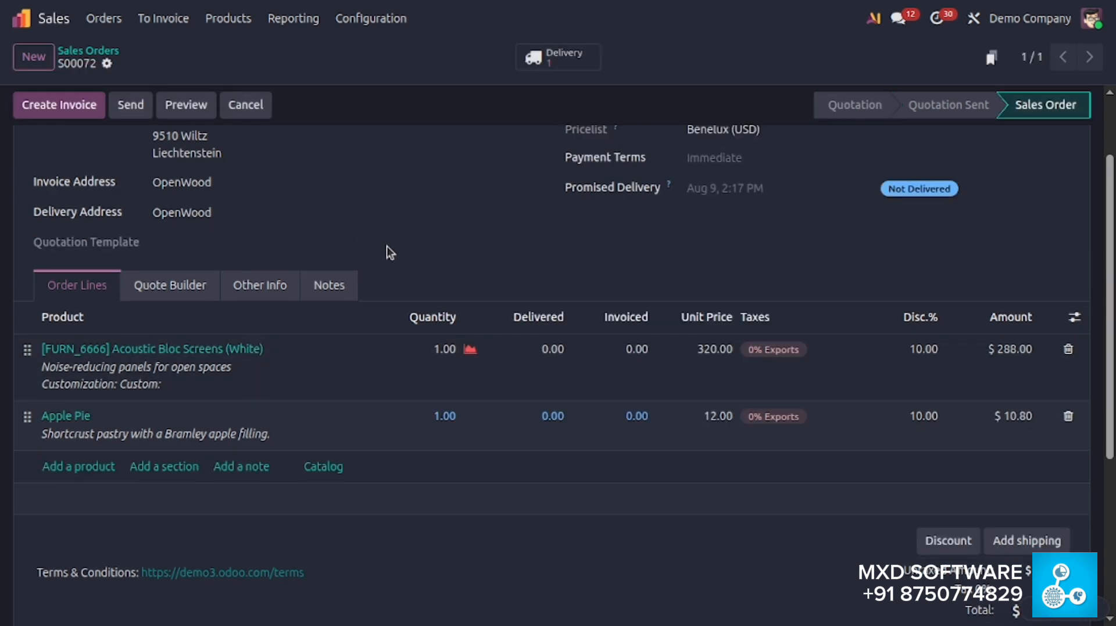
left_click(59, 105)
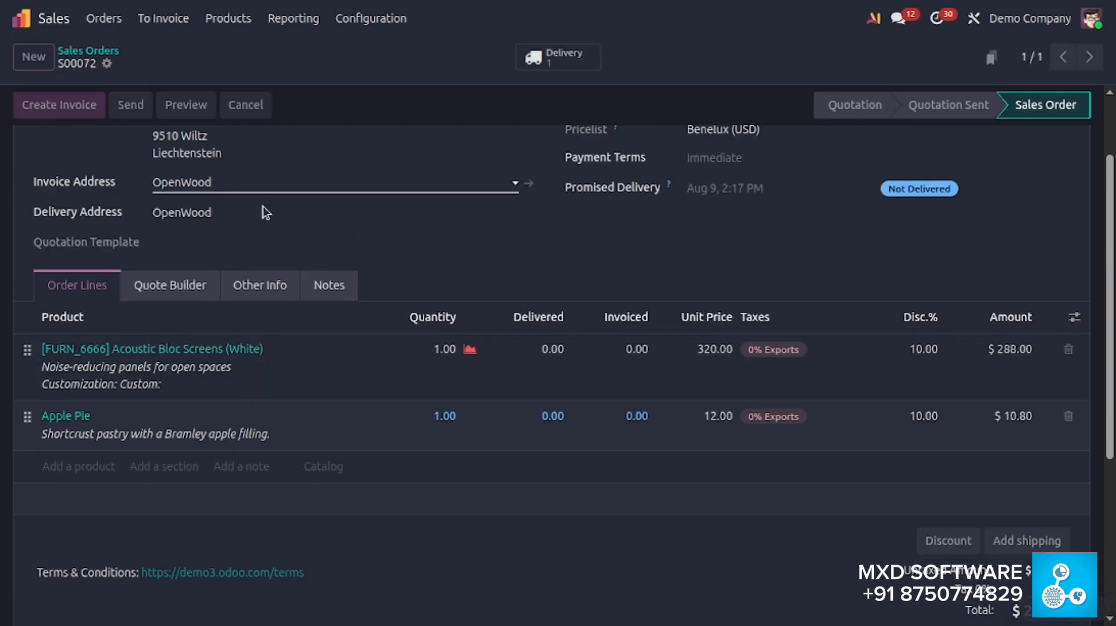
left_click(228, 394)
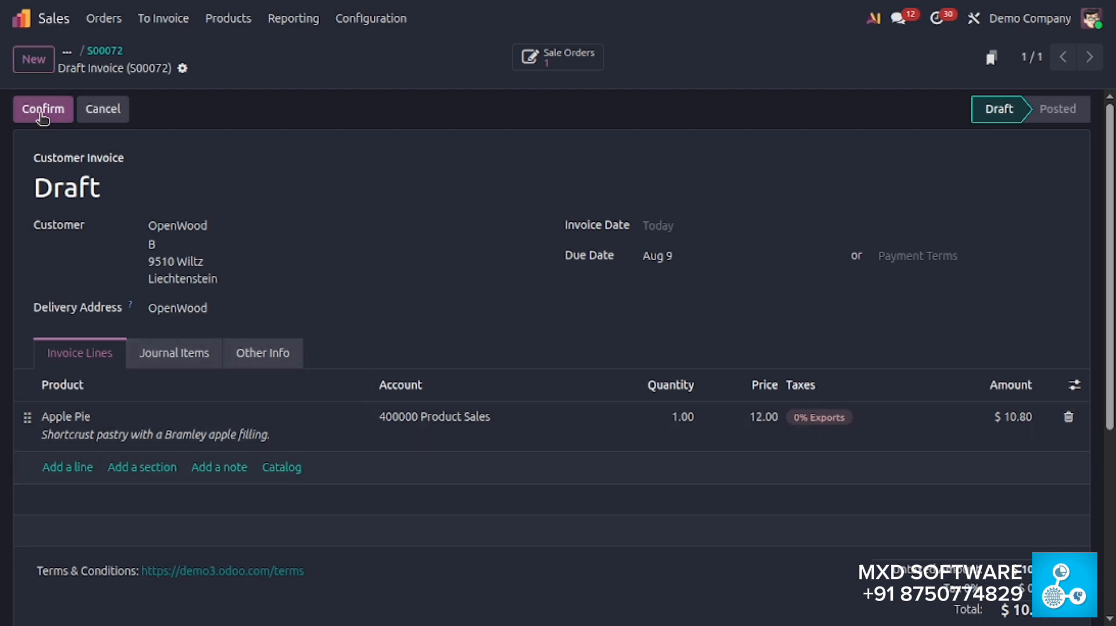
left_click(38, 111)
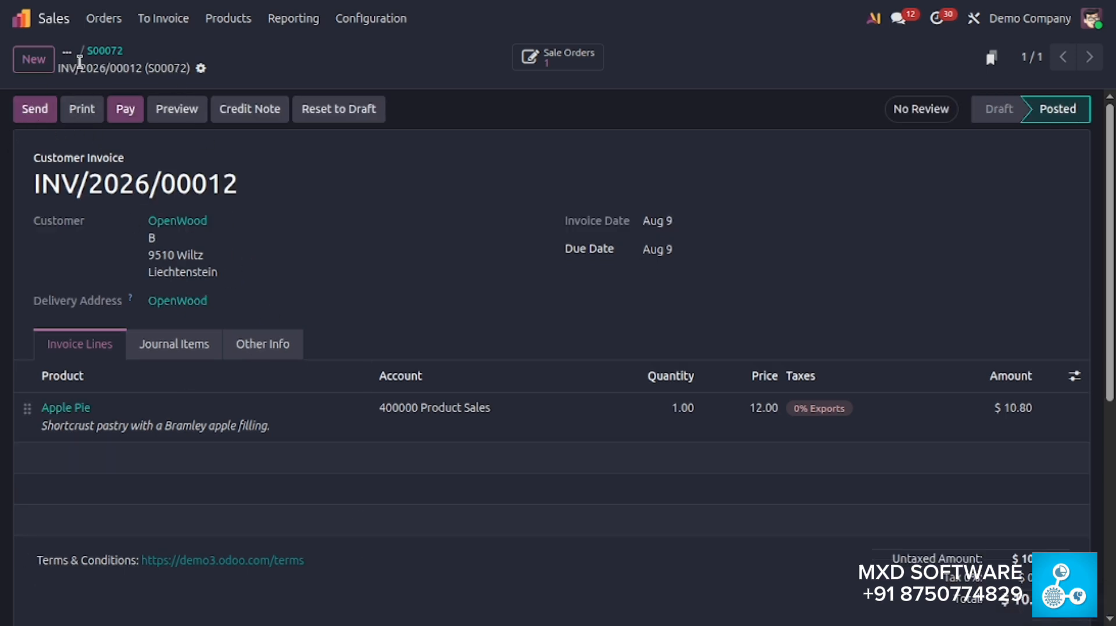
- Display the Sales app's own quotations as a pivot table and check which sales reports are available
left_click(28, 21)
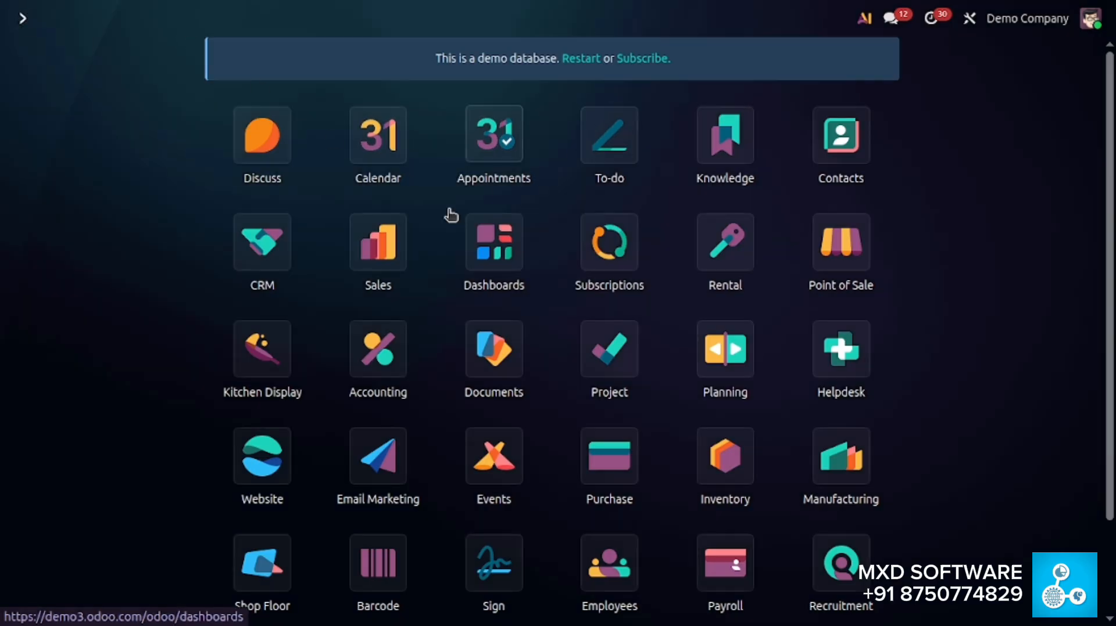
left_click(393, 265)
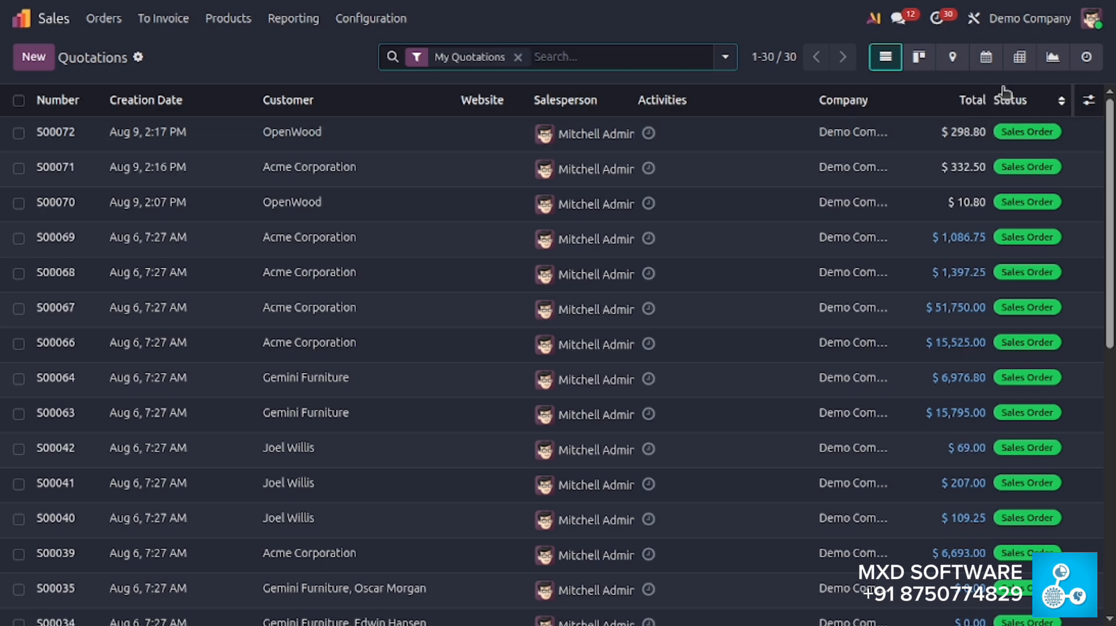
left_click(1030, 68)
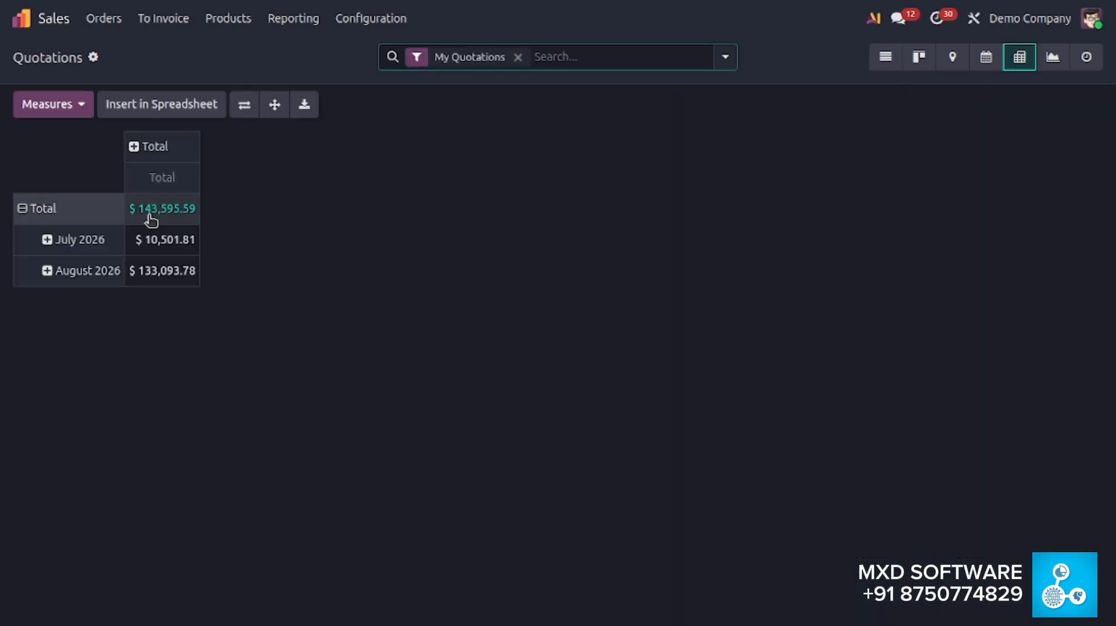
left_click(290, 22)
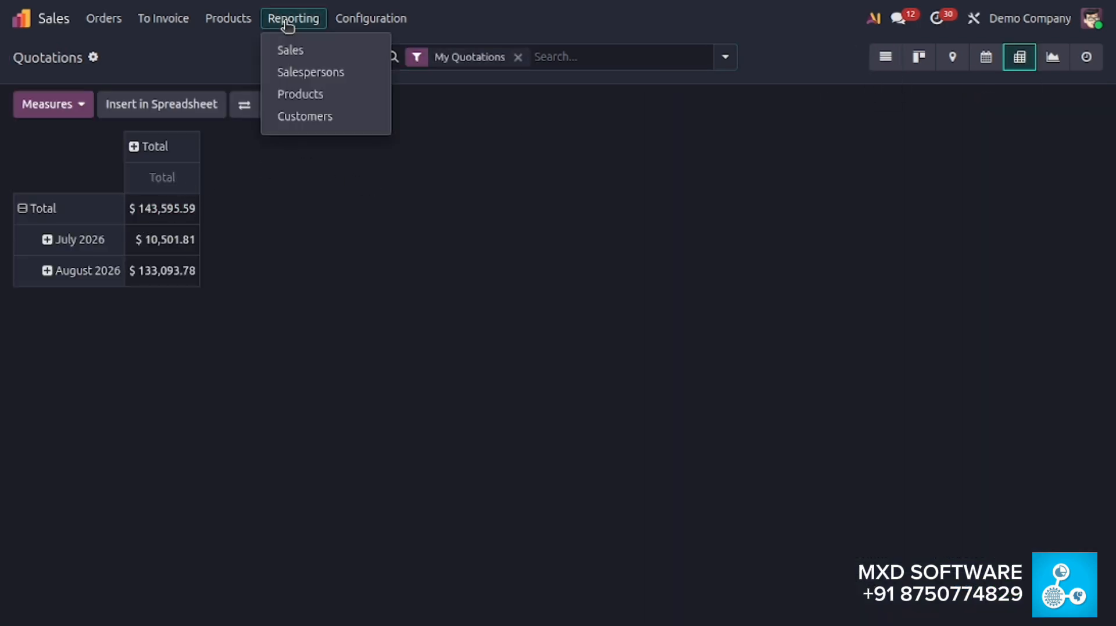
left_click(466, 92)
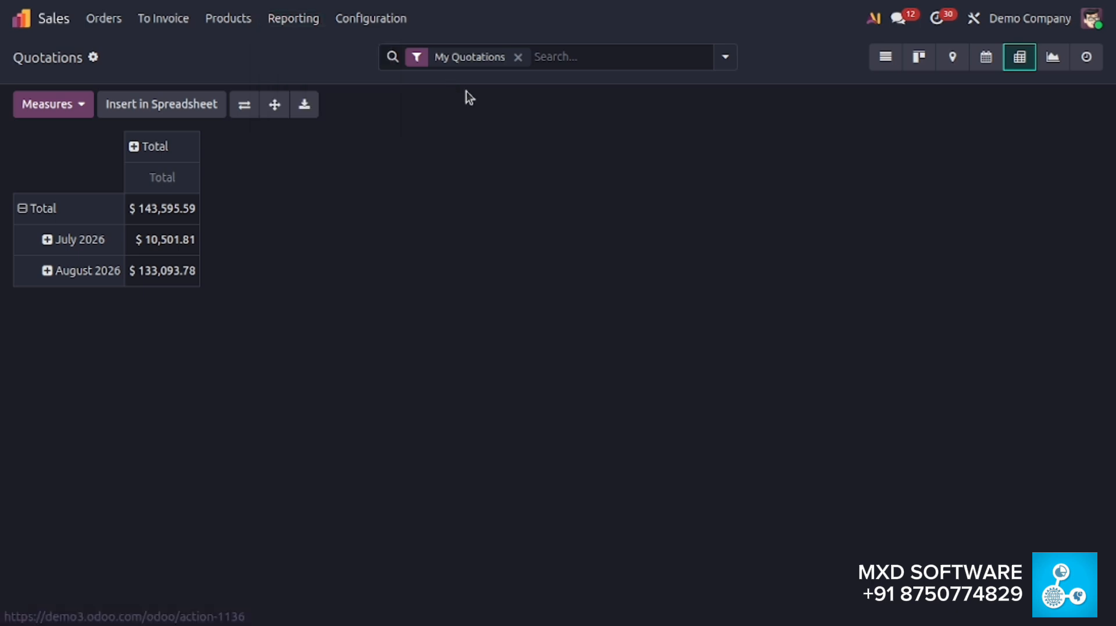
- Open the Sales analysis report, view it as a pivot table, and switch it to a list of order lines
left_click(292, 23)
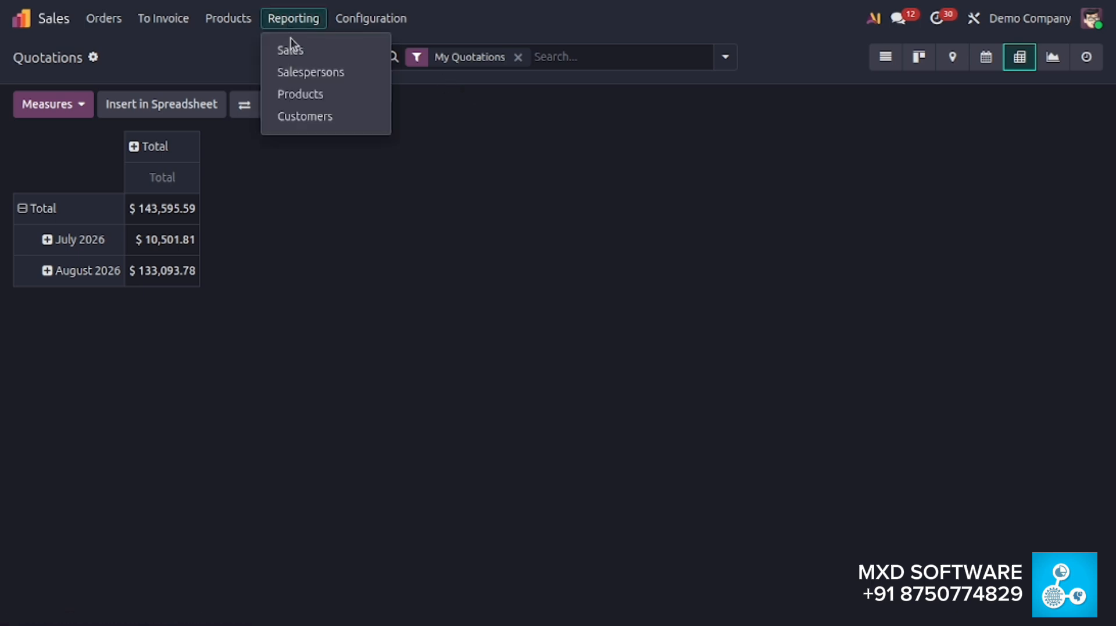
left_click(323, 49)
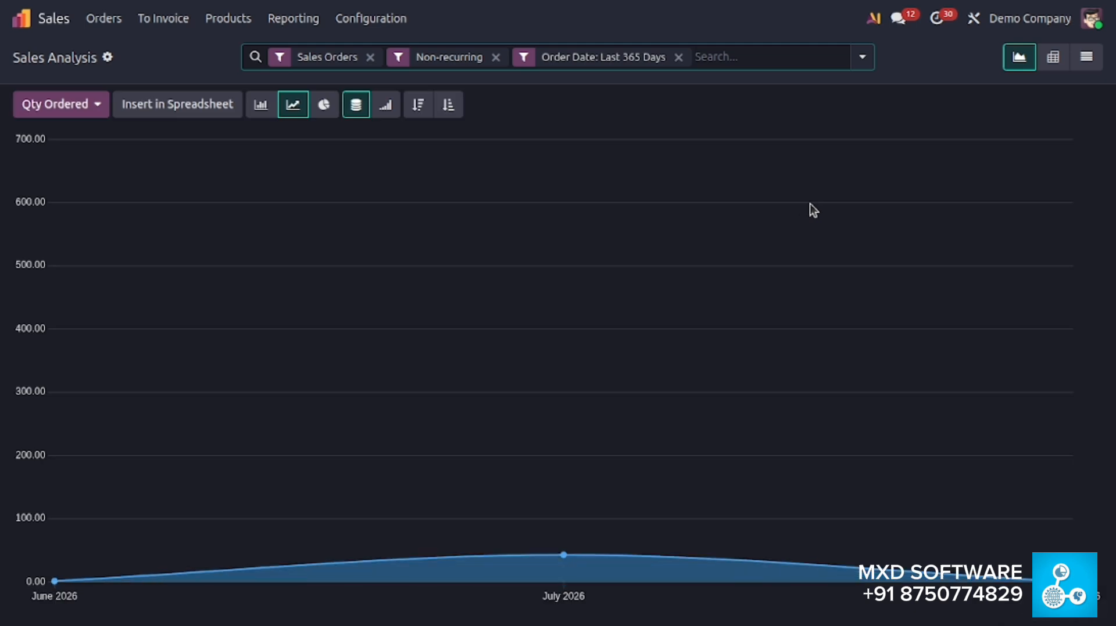
left_click(1054, 65)
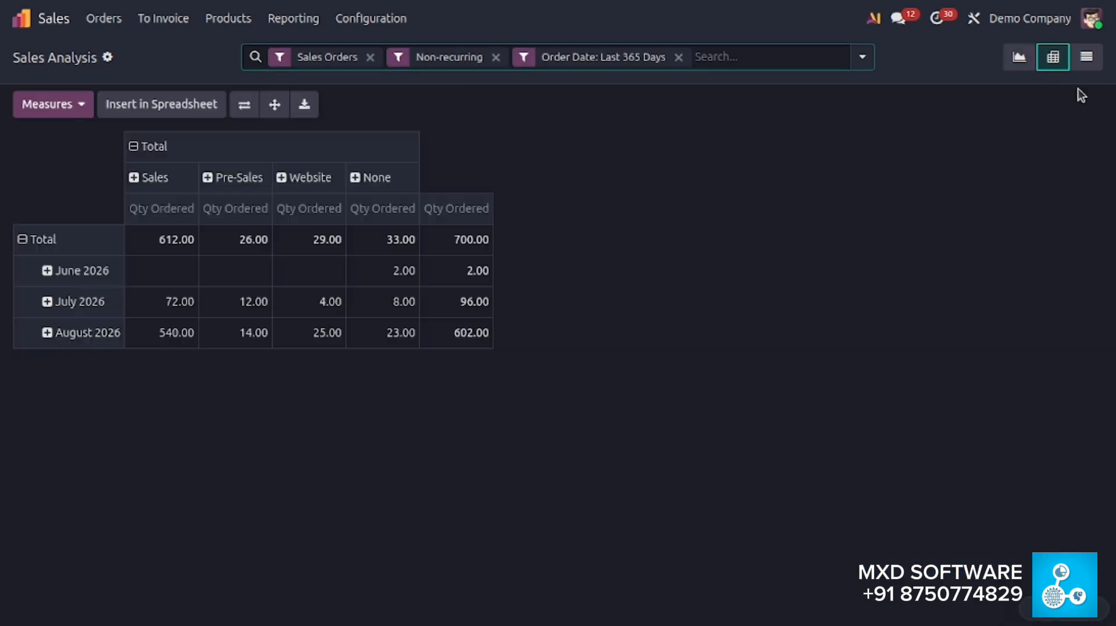
left_click(1084, 61)
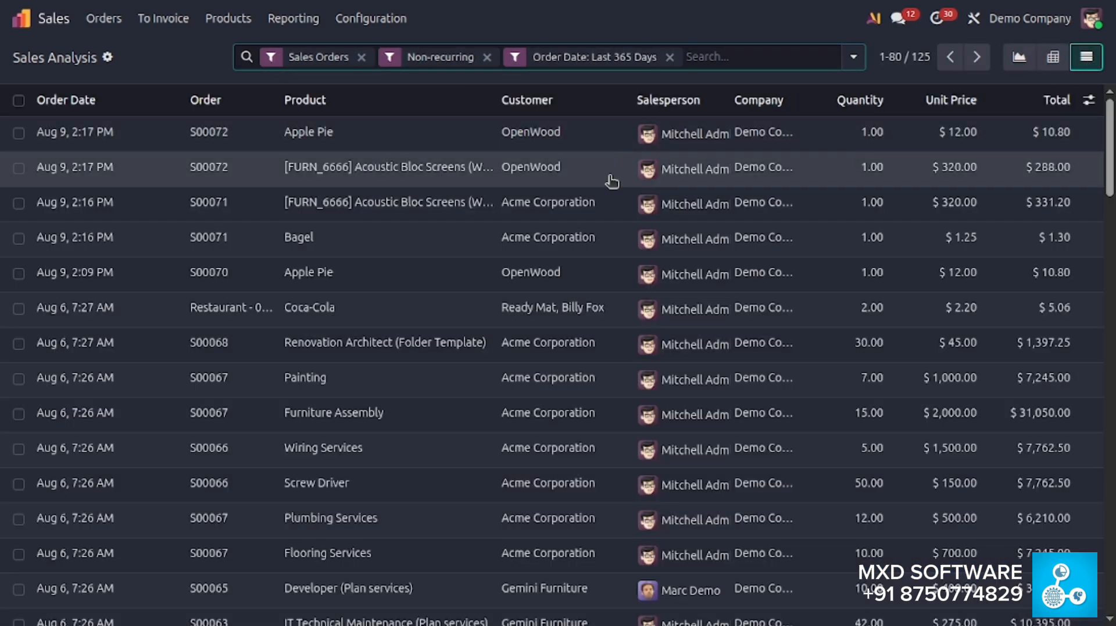
- Group the sales analysis list by Sales Team
left_click(747, 55)
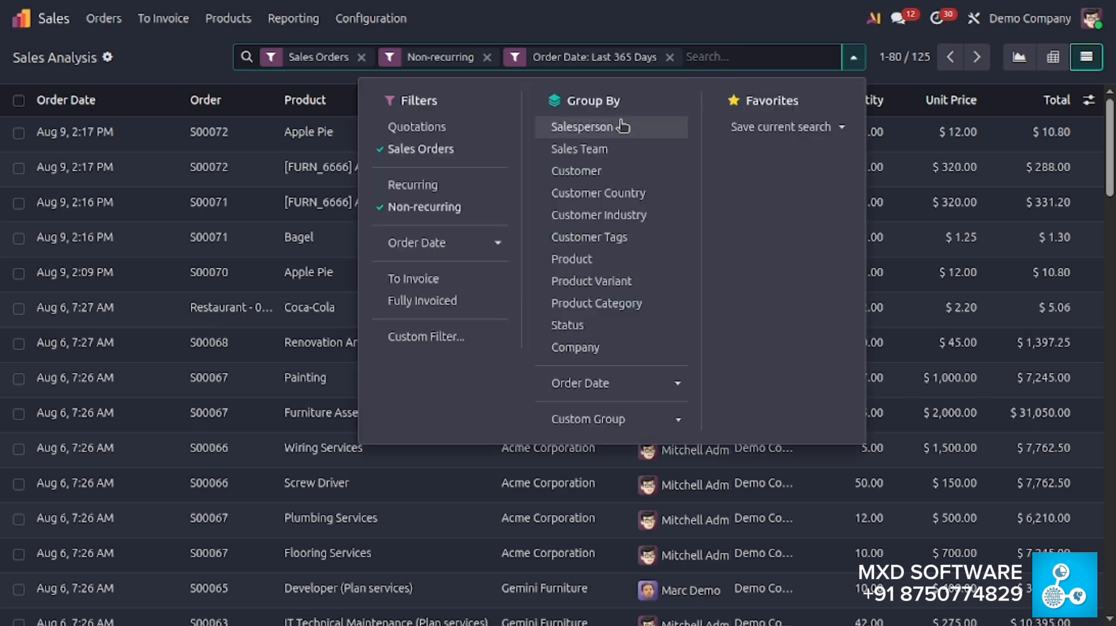
left_click(620, 152)
left_click(123, 87)
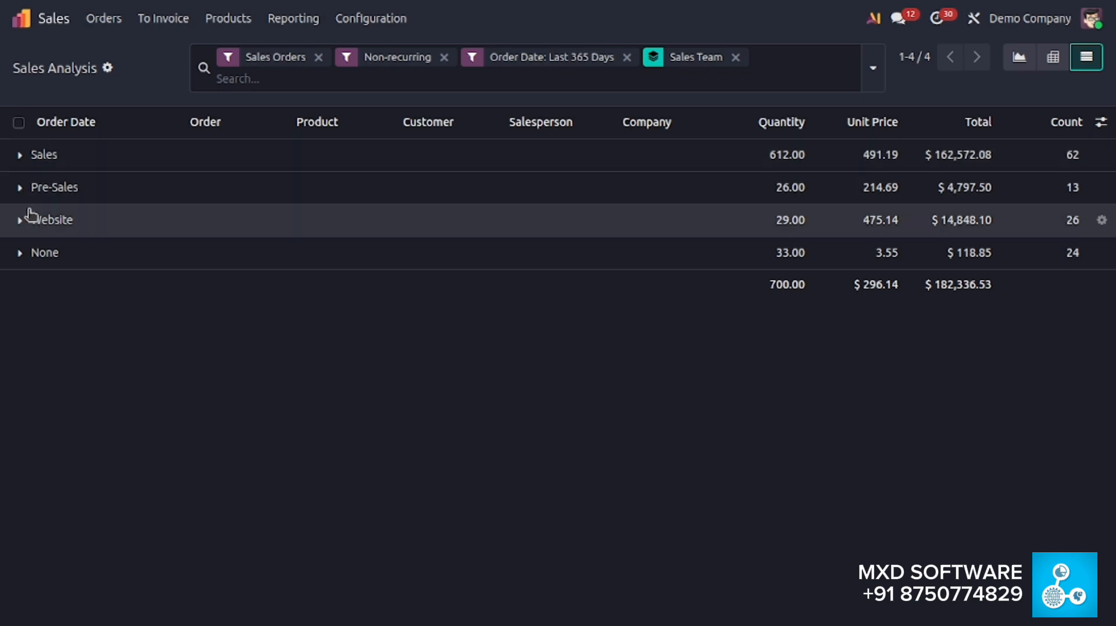
- Examine the order lines in the Sales and Pre-Sales team groups, collapsing each group again
left_click(21, 155)
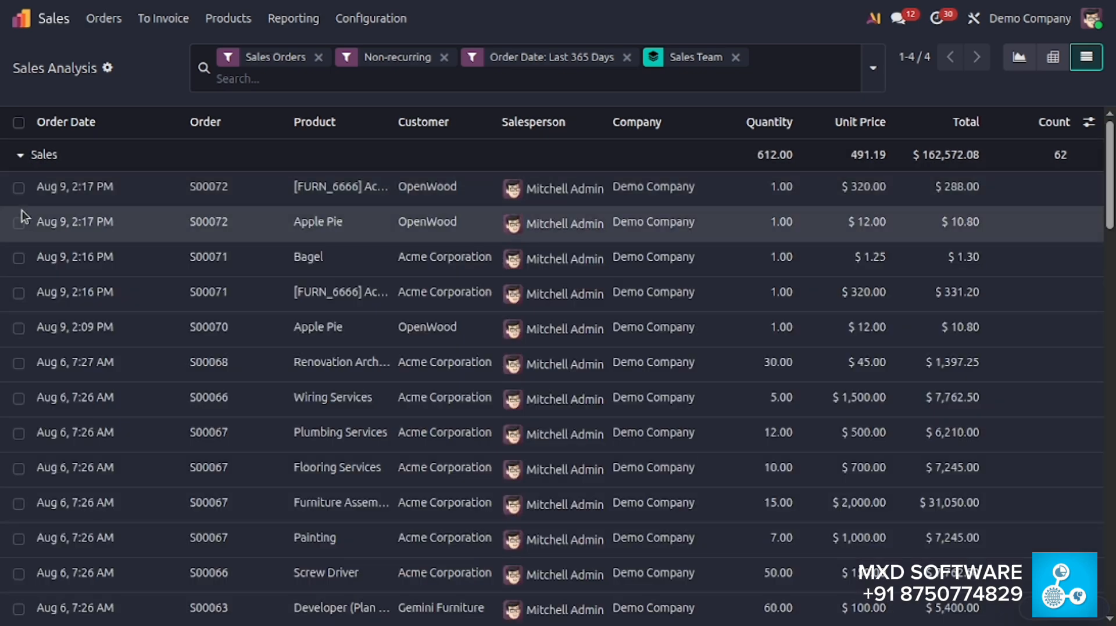
scroll(82, 239, "down", 12)
scroll(82, 238, "up", 12)
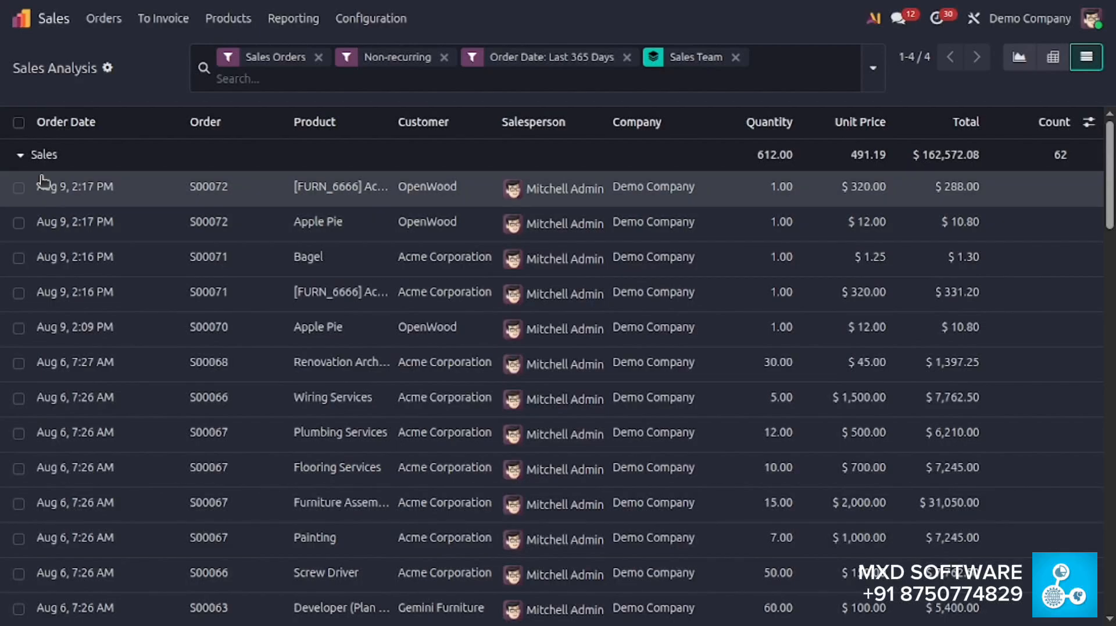
left_click(20, 154)
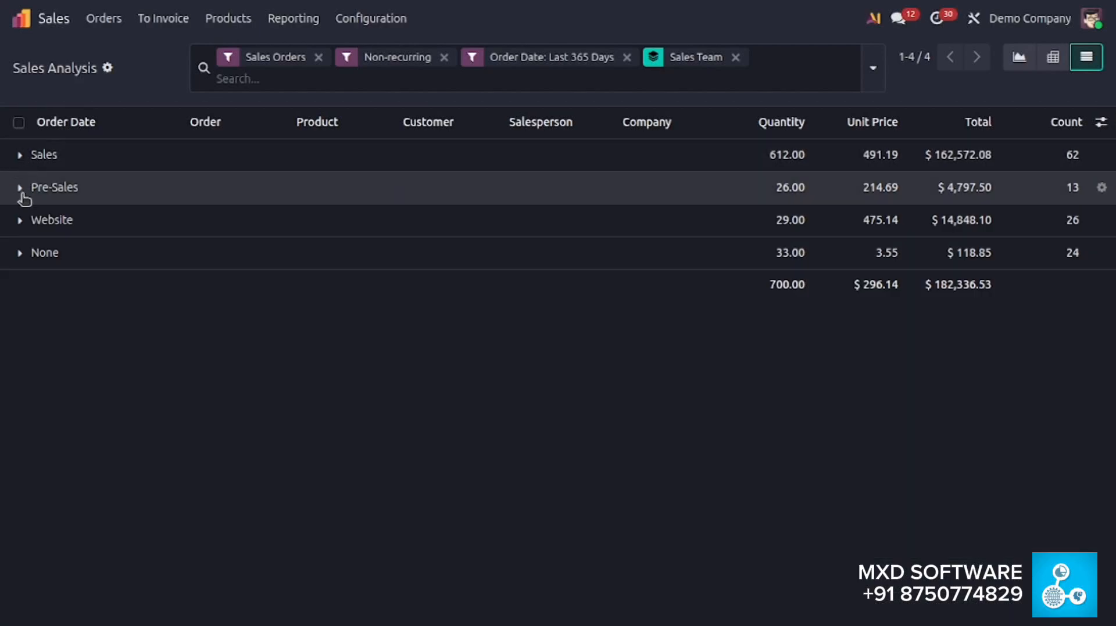
left_click(22, 196)
left_click(22, 195)
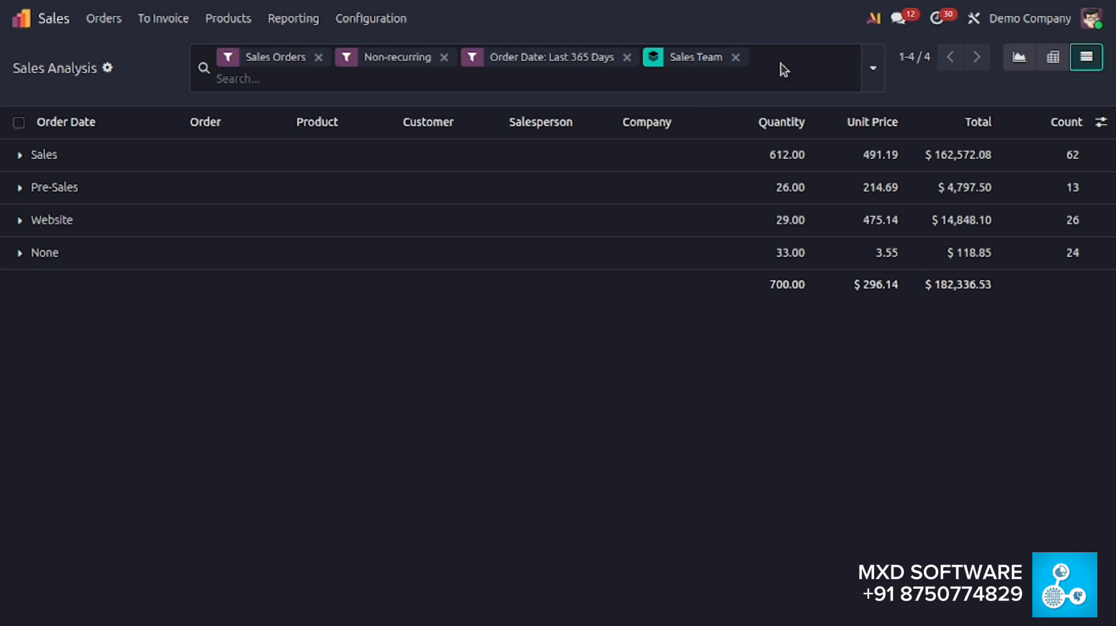
- Examine the fields available for a custom filter rule on the sales analysis and close the filter without applying it
left_click(259, 80)
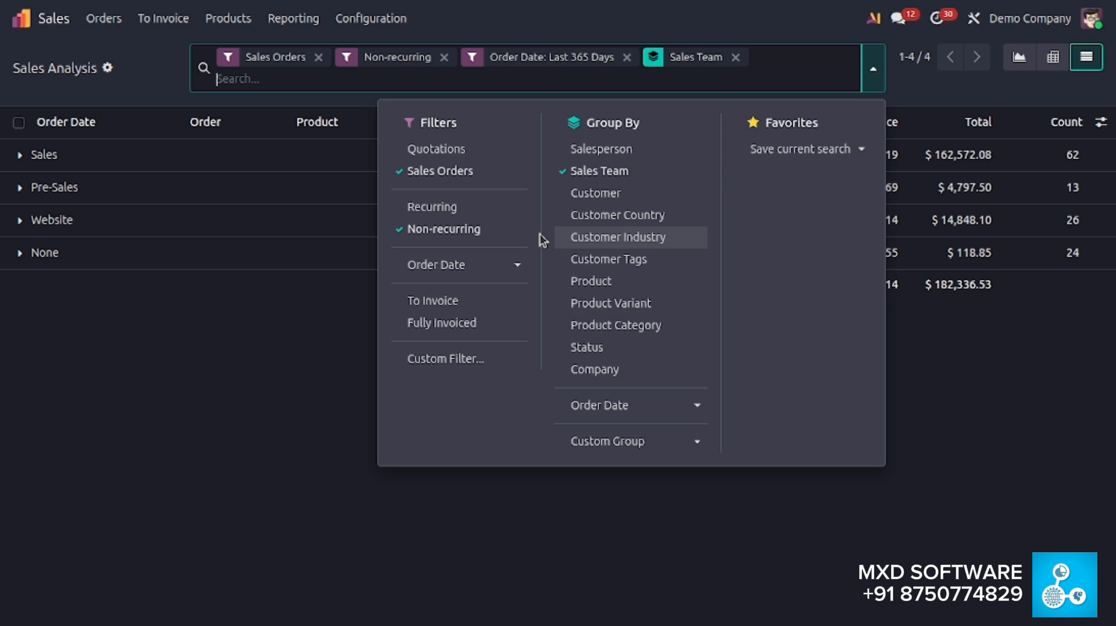
left_click(440, 367)
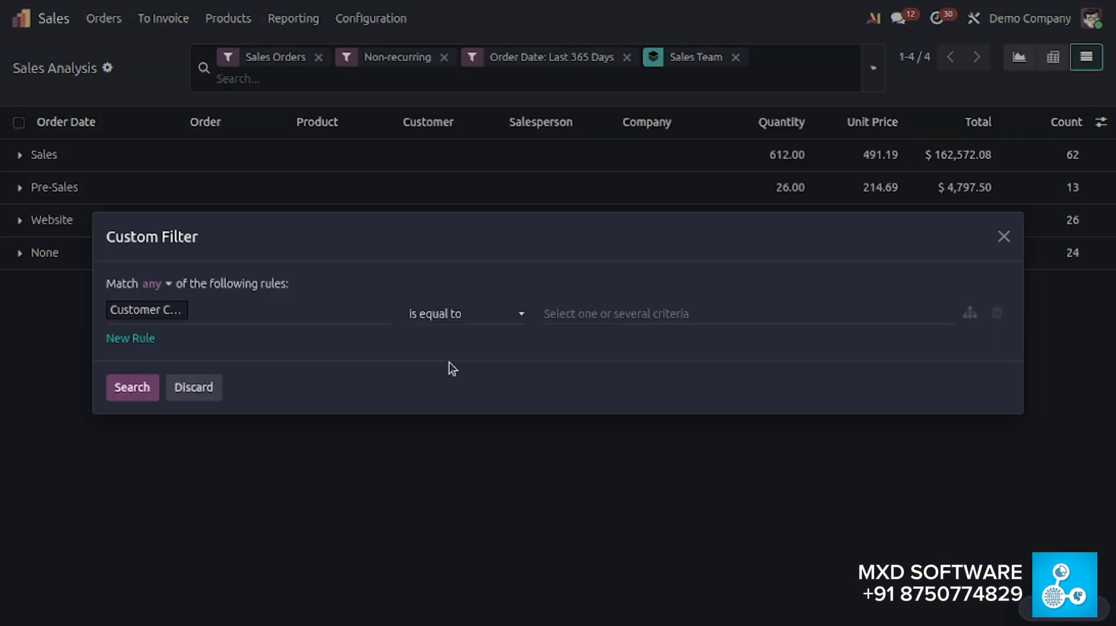
left_click(213, 324)
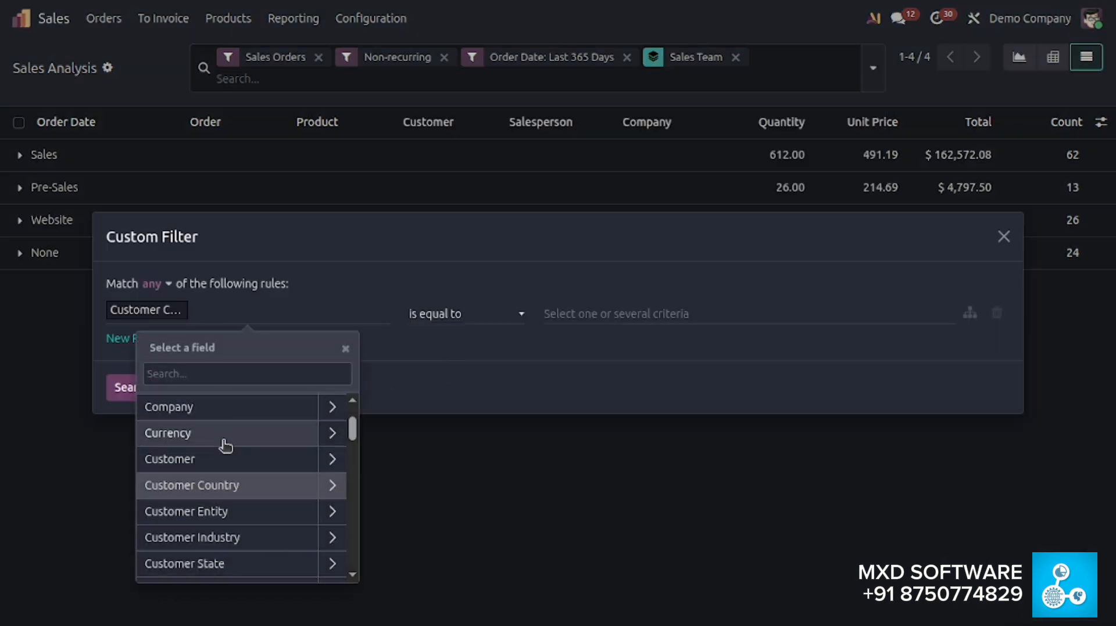
scroll(224, 443, "down", 10)
scroll(213, 533, "up", 10)
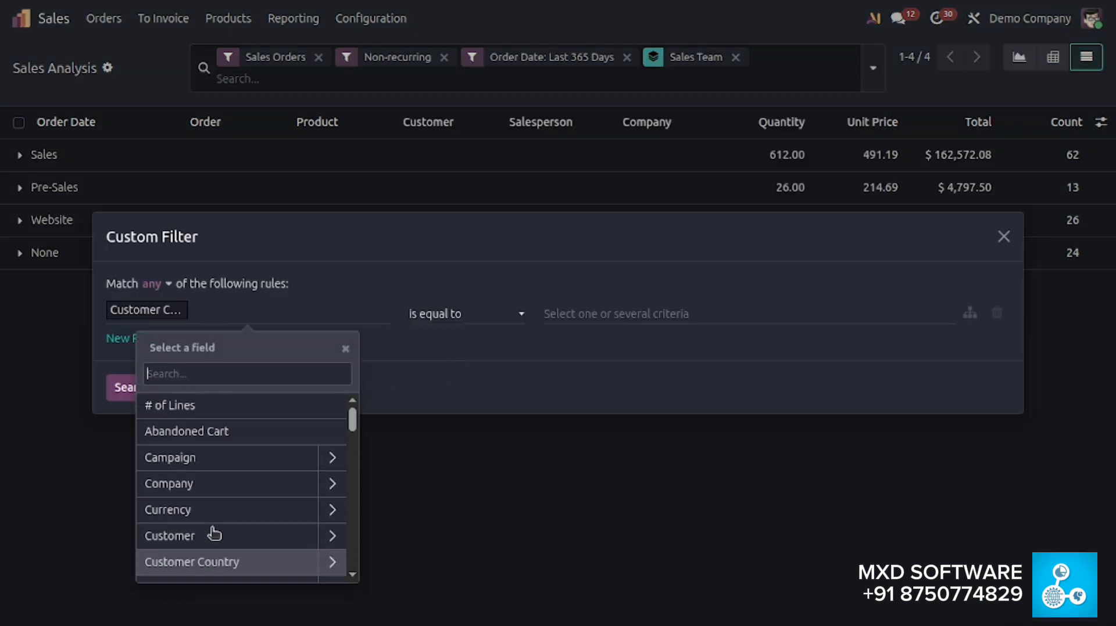
left_click(413, 406)
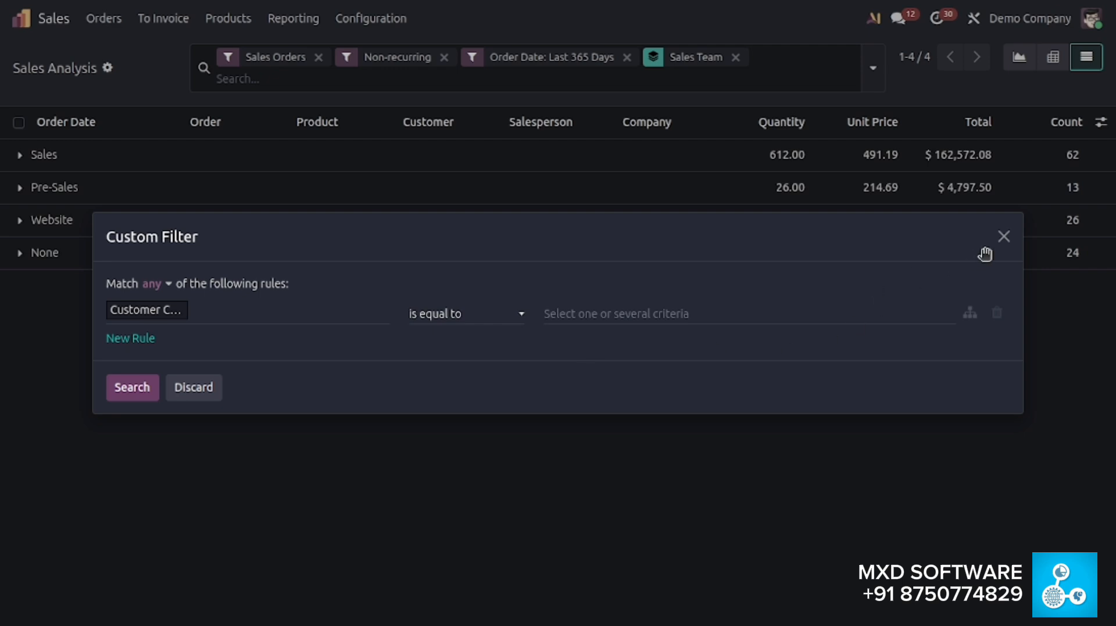
left_click(1002, 237)
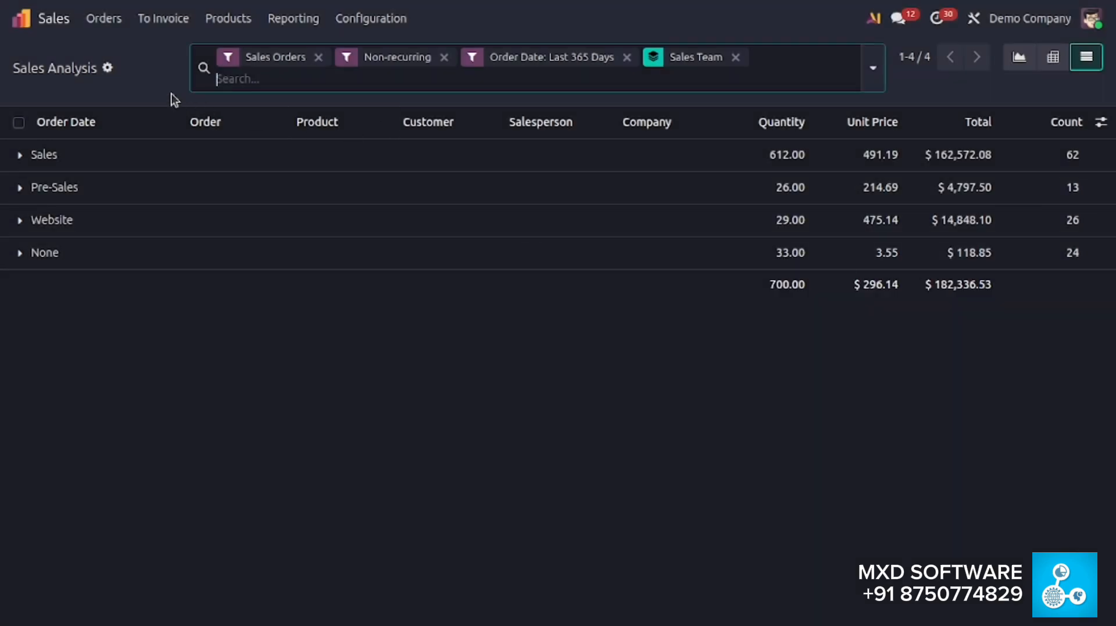